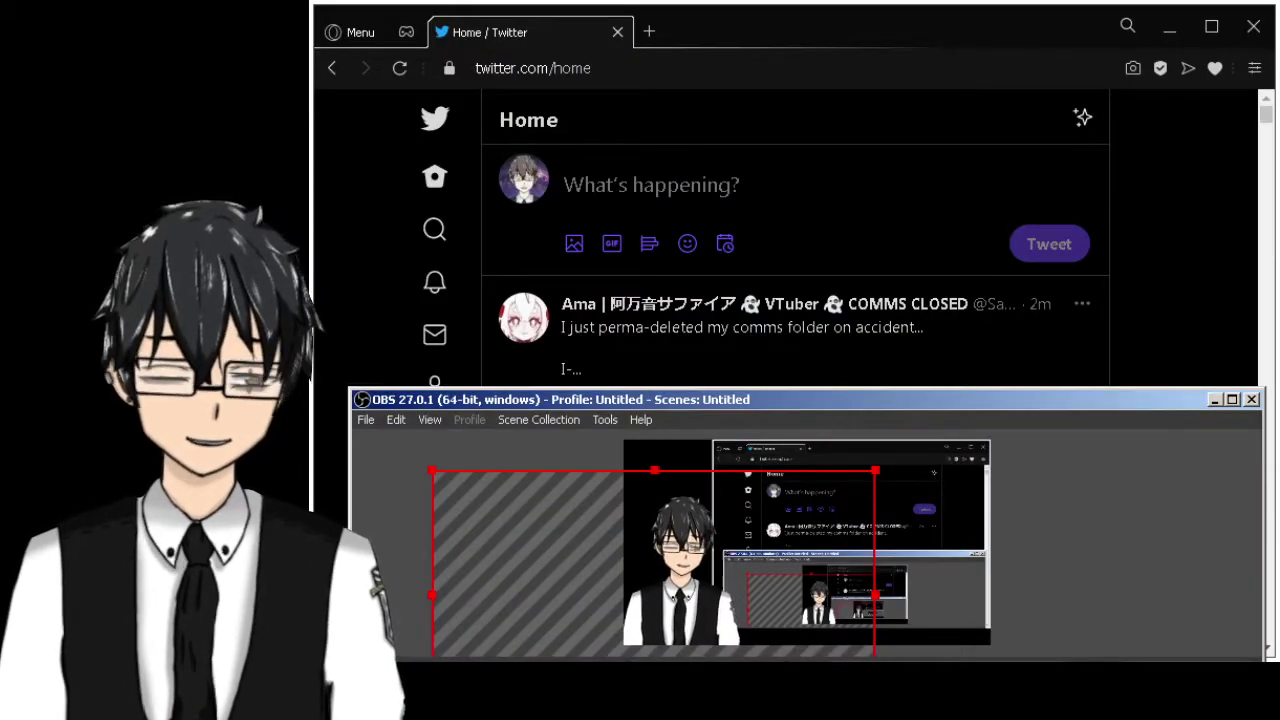
# Switch to the browser, search Twitter for "graves" and open the Virtual_Graves profile
pyautogui.hotkey('alt', 'Tab')
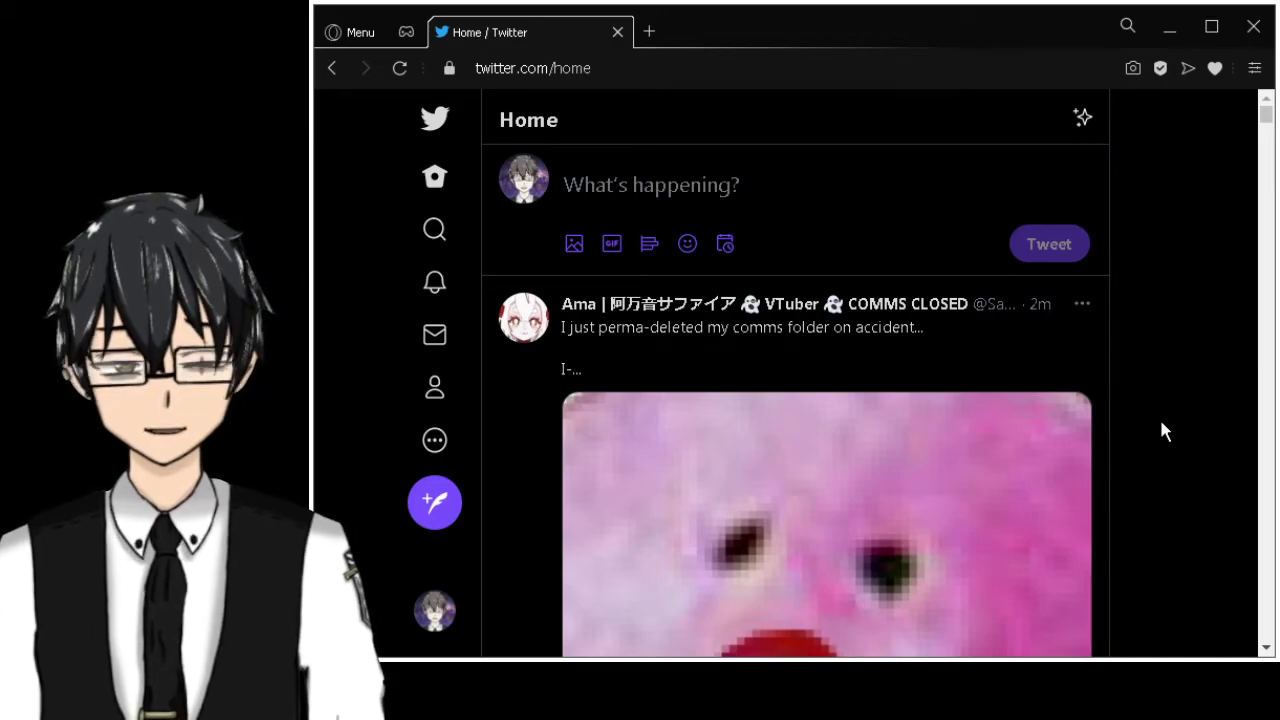
pyautogui.scroll(-3, 1162, 431)
pyautogui.scroll(3, 1157, 416)
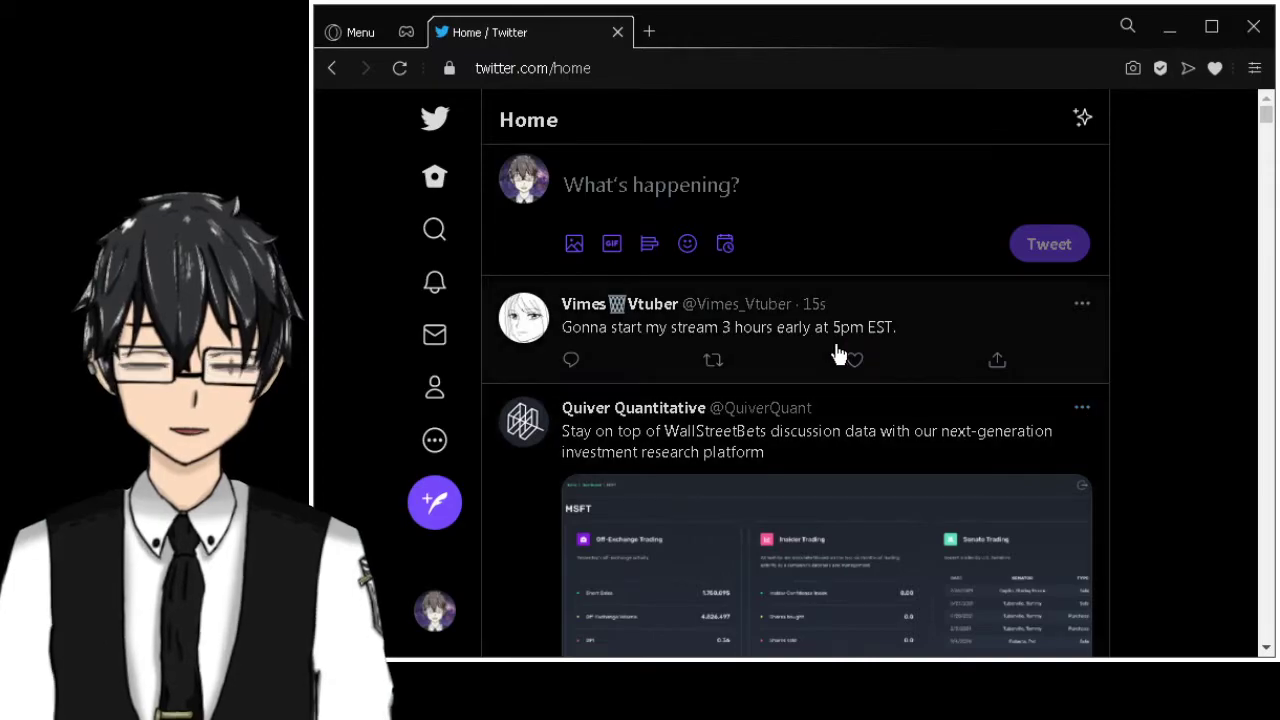
pyautogui.click(434, 229)
pyautogui.click(609, 117)
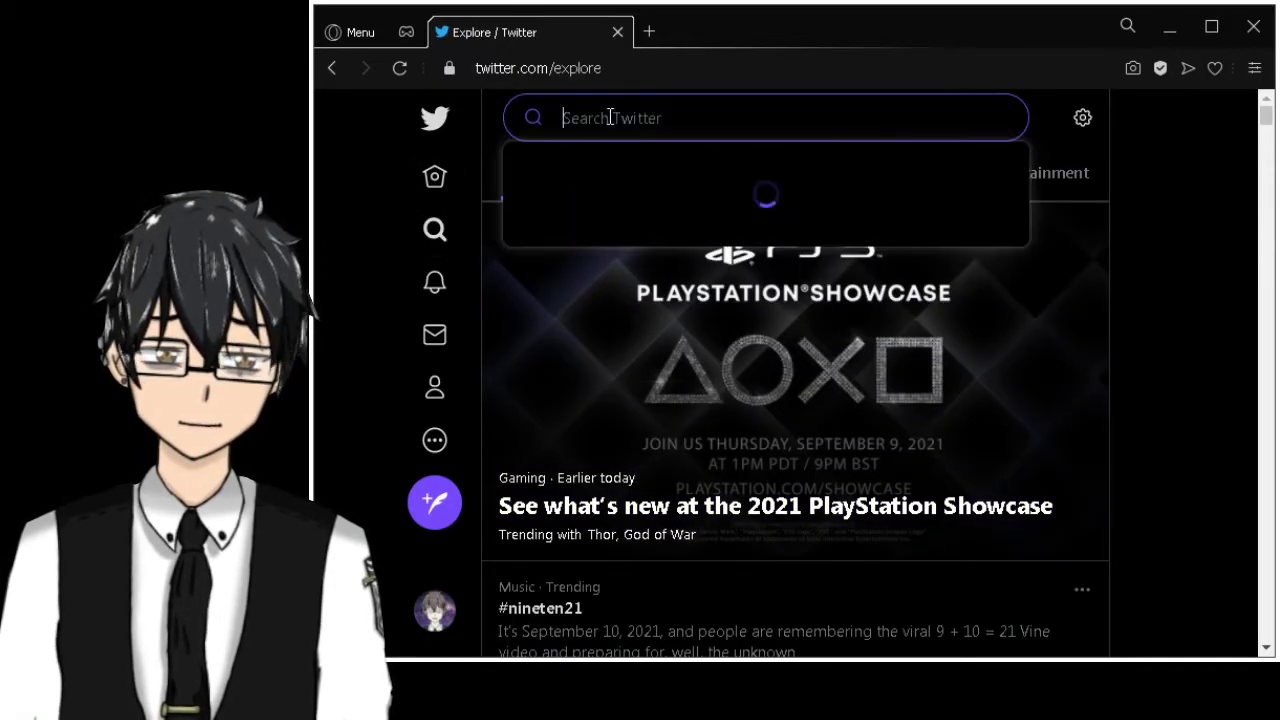
pyautogui.write('graves')
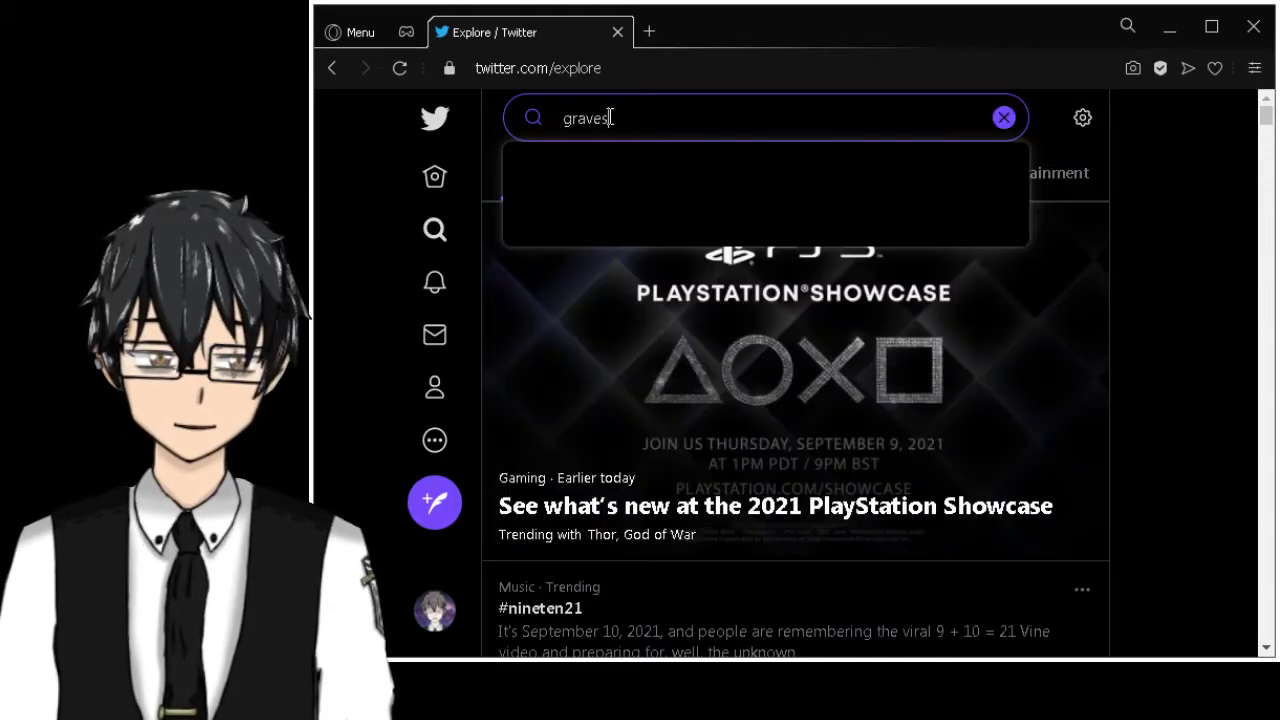
pyautogui.click(642, 353)
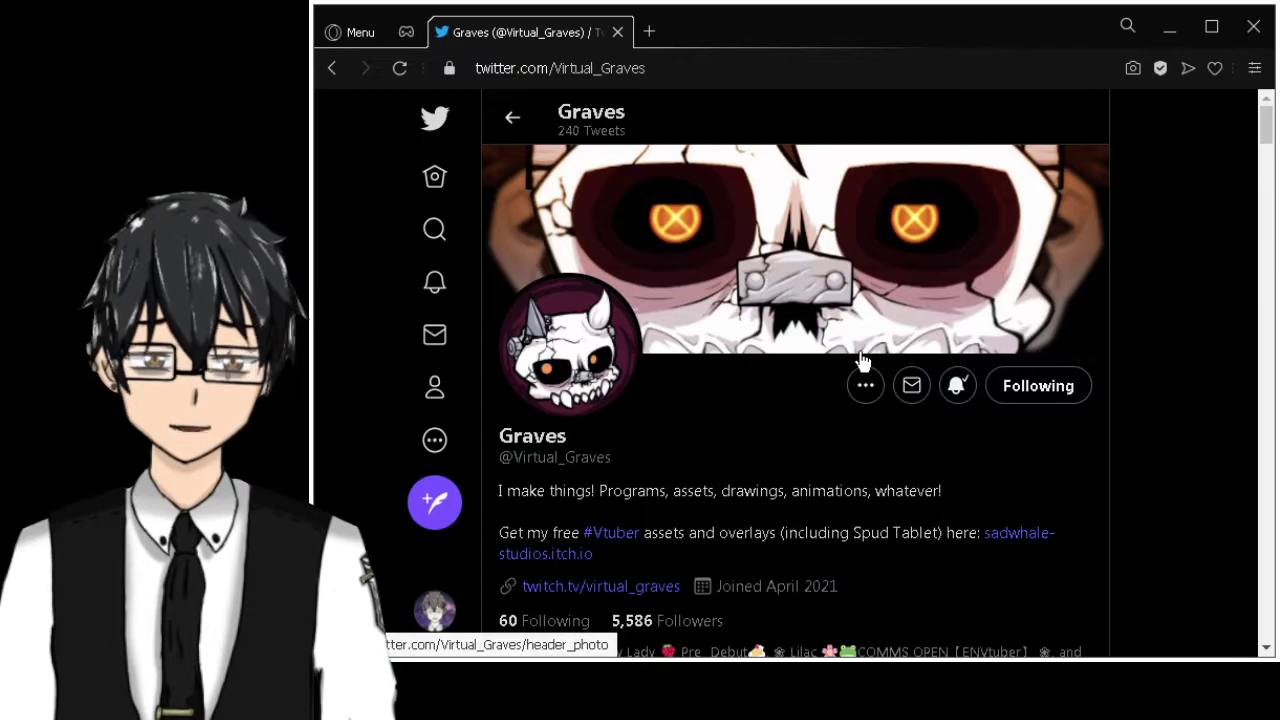
# Look through the Virtual_Graves profile, examining its address, bio and the tweet demonstrating the controller hands overlay
pyautogui.scroll(-5, 1182, 484)
pyautogui.scroll(5, 1183, 484)
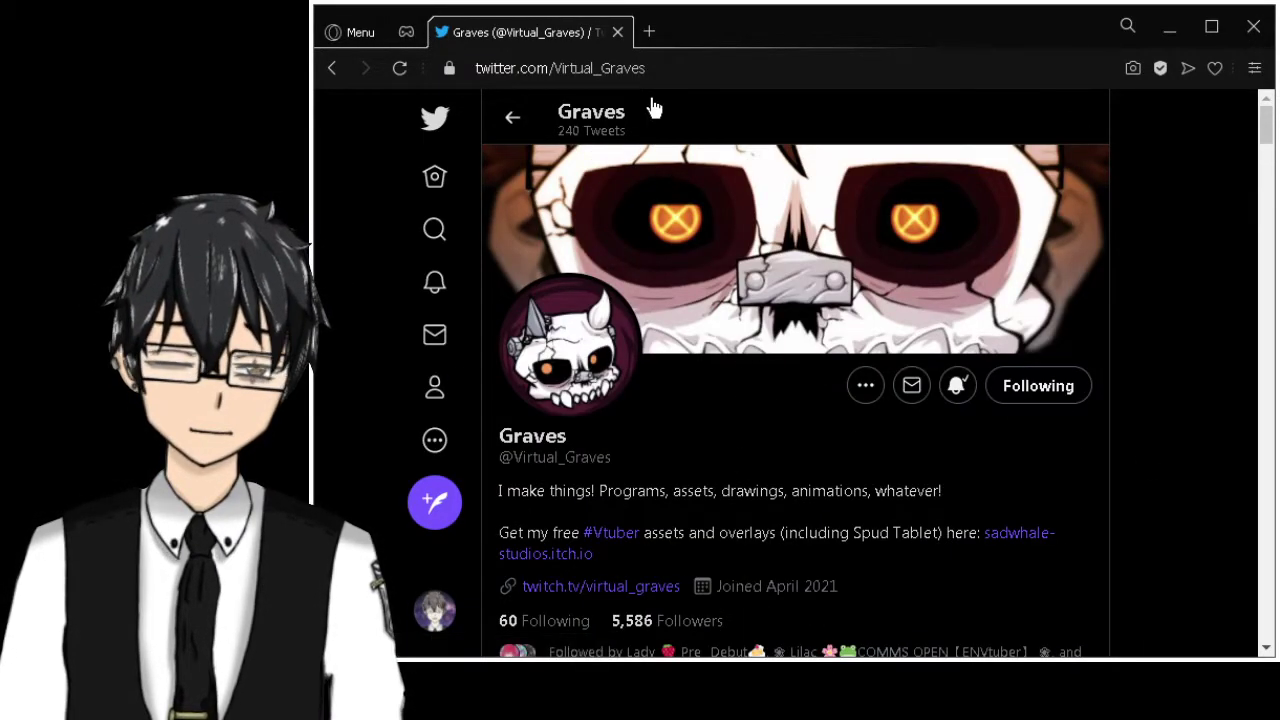
pyautogui.click(681, 60)
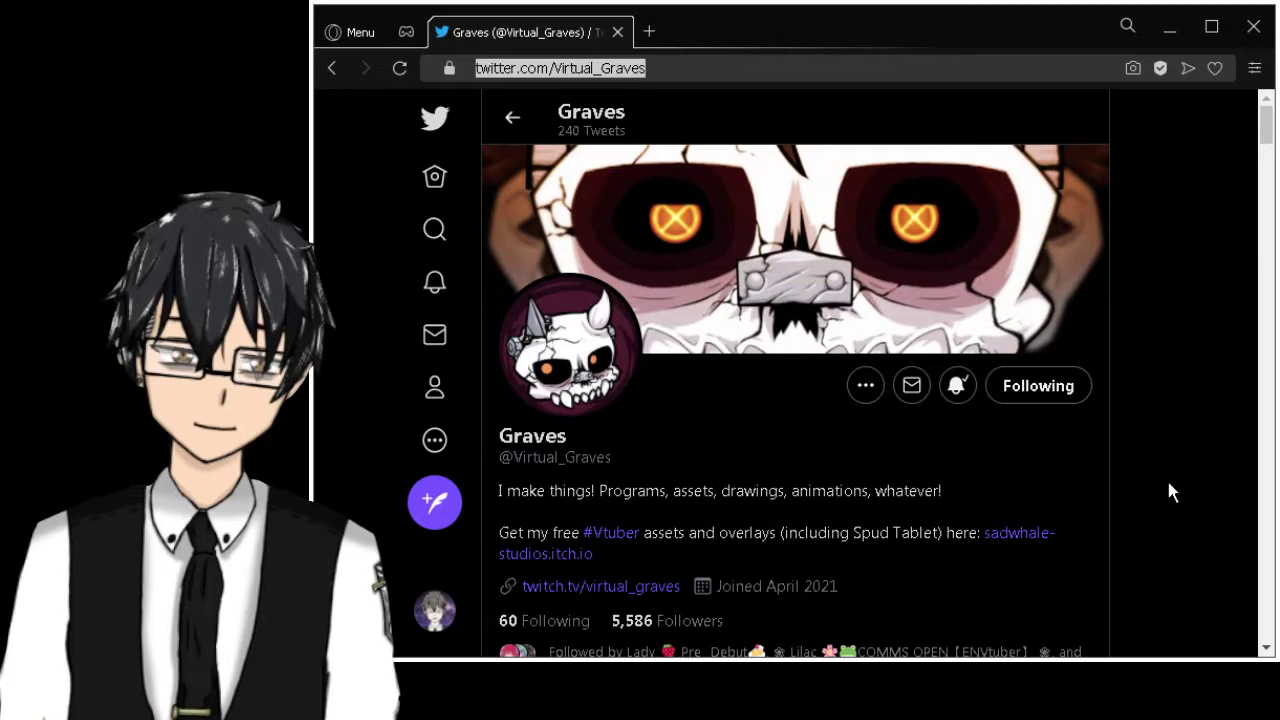
pyautogui.scroll(-2, 1168, 482)
pyautogui.scroll(-2, 1168, 482)
pyautogui.scroll(3, 1168, 482)
pyautogui.scroll(-5, 1168, 482)
pyautogui.scroll(-1, 1168, 482)
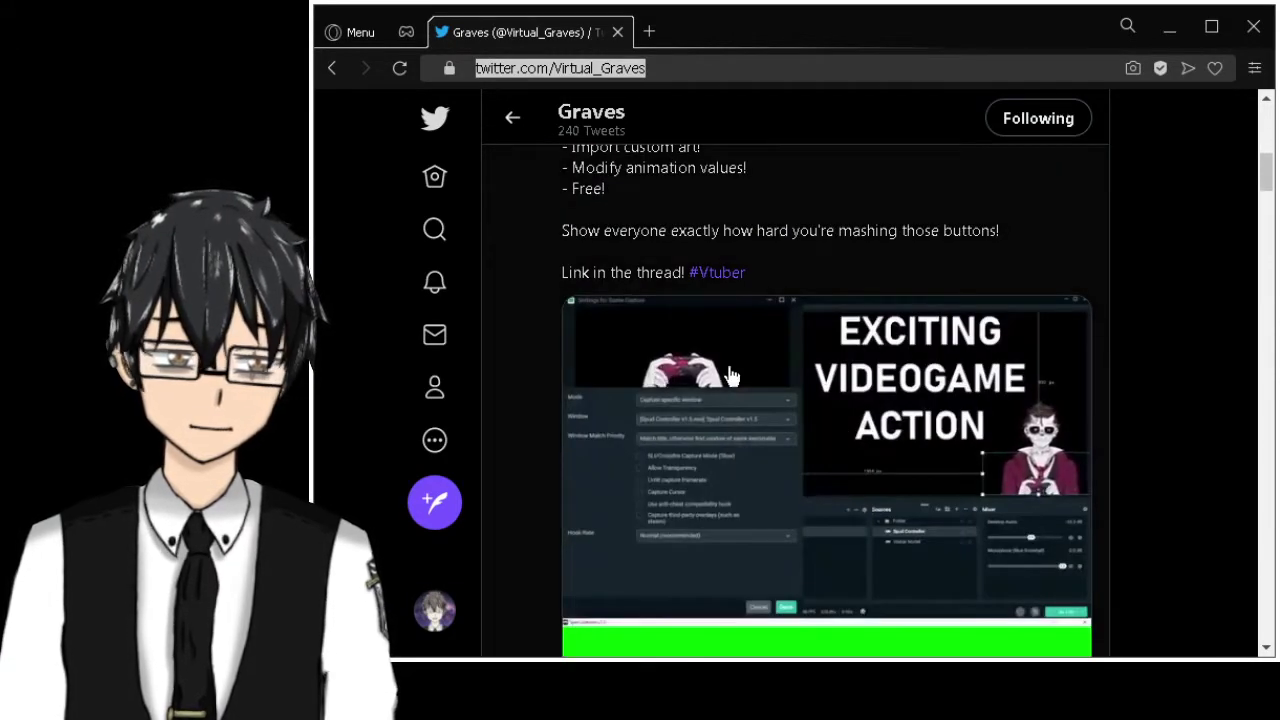
pyautogui.scroll(-1, 713, 481)
pyautogui.scroll(-1, 723, 503)
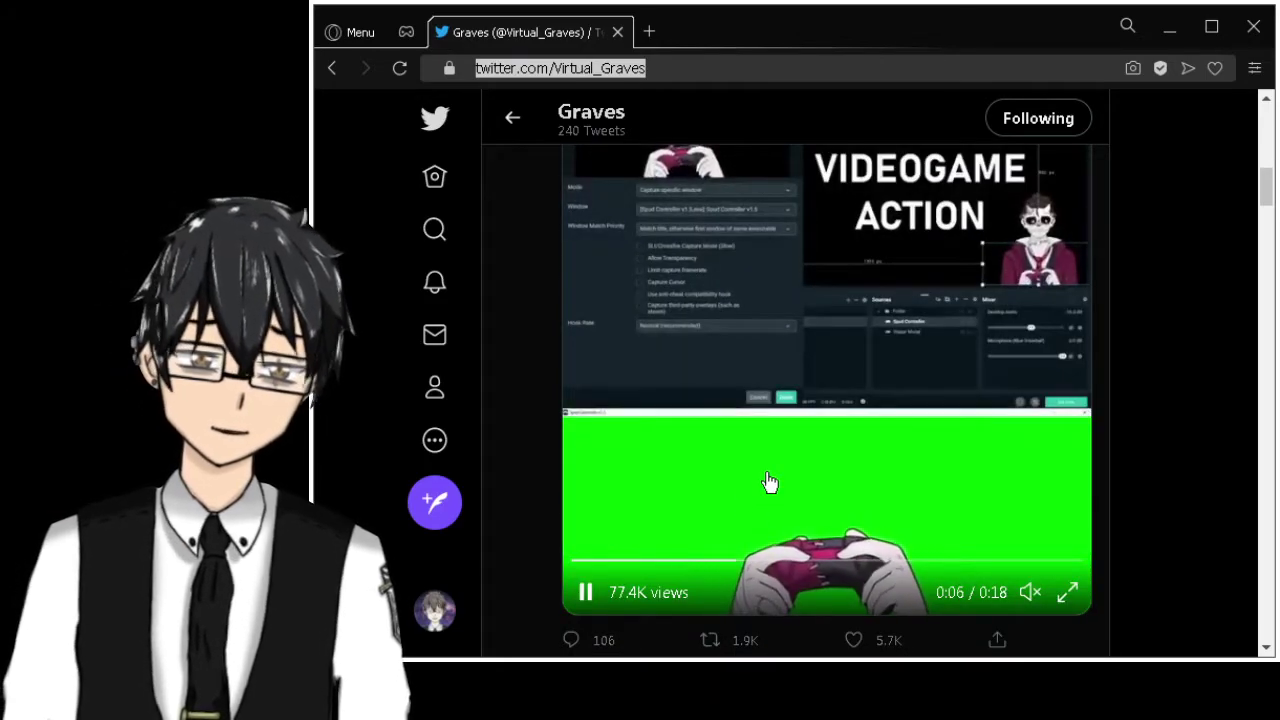
pyautogui.scroll(1, 762, 490)
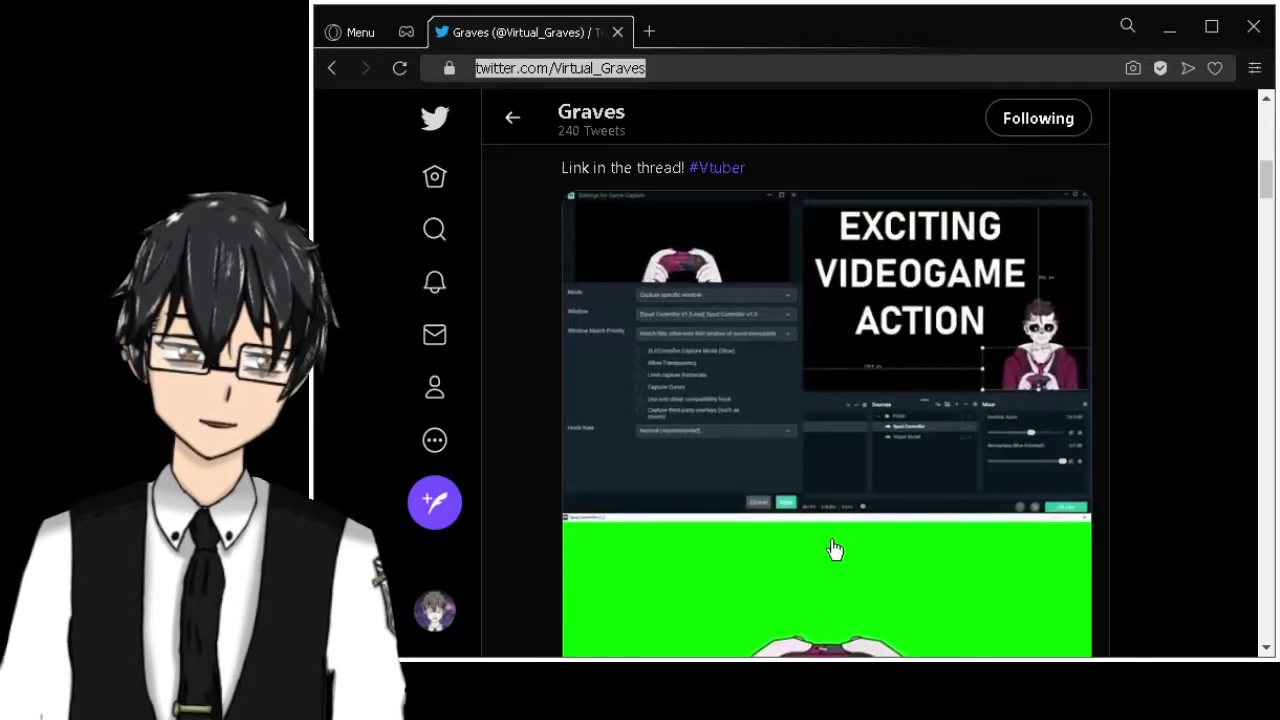
pyautogui.scroll(-5, 835, 549)
pyautogui.scroll(15, 835, 549)
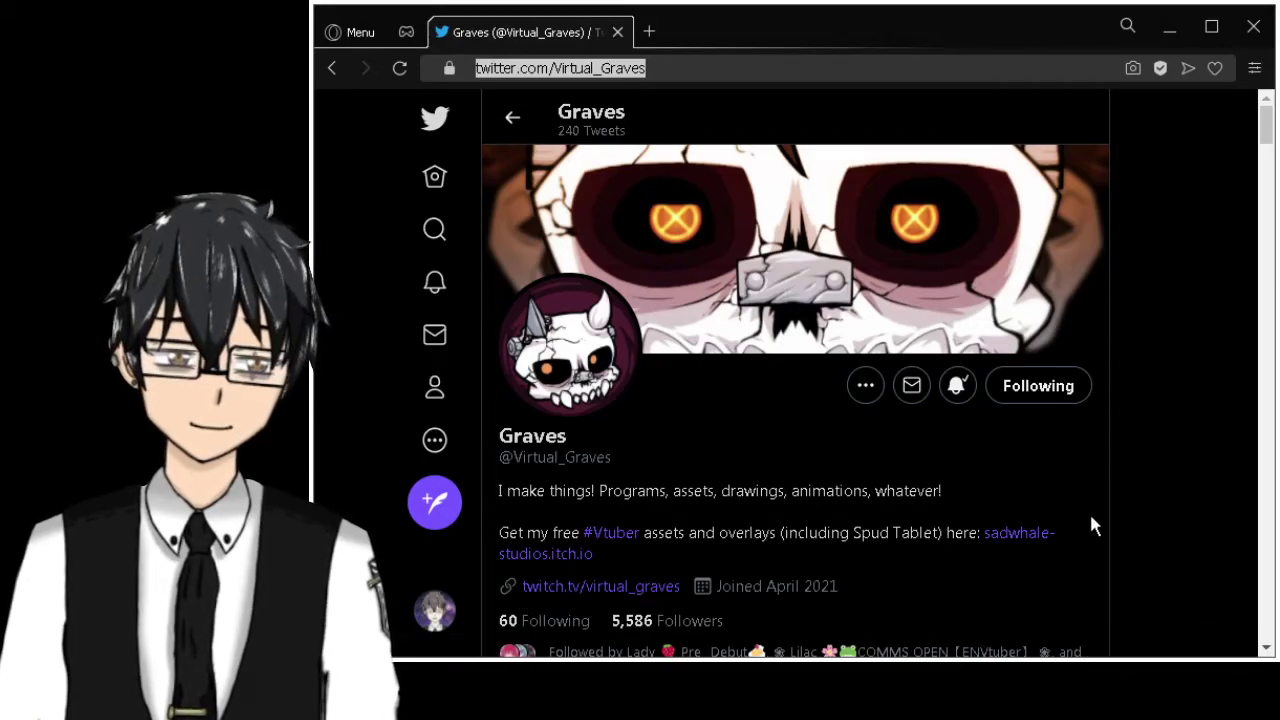
# Open the sadwhale-studios.itch.io link from the profile bio and look over the listed Spud tools
pyautogui.click(1018, 535)
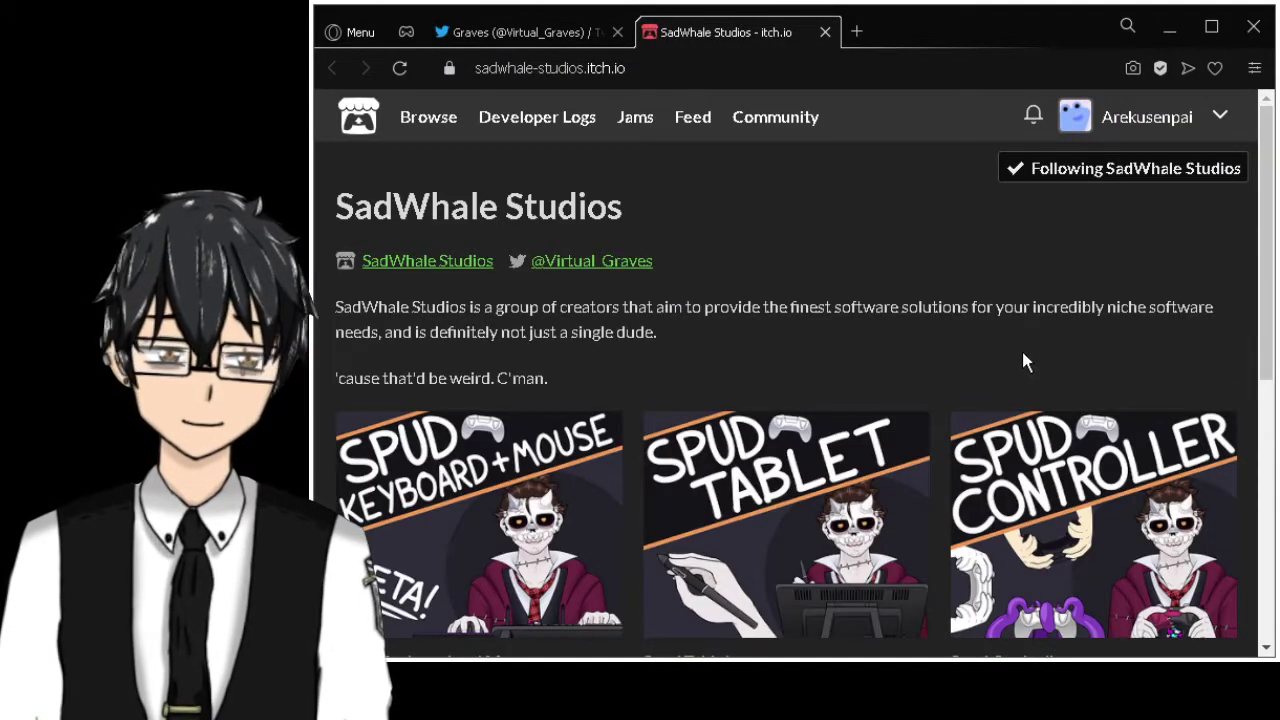
pyautogui.scroll(-2, 1023, 354)
pyautogui.scroll(-2, 1031, 394)
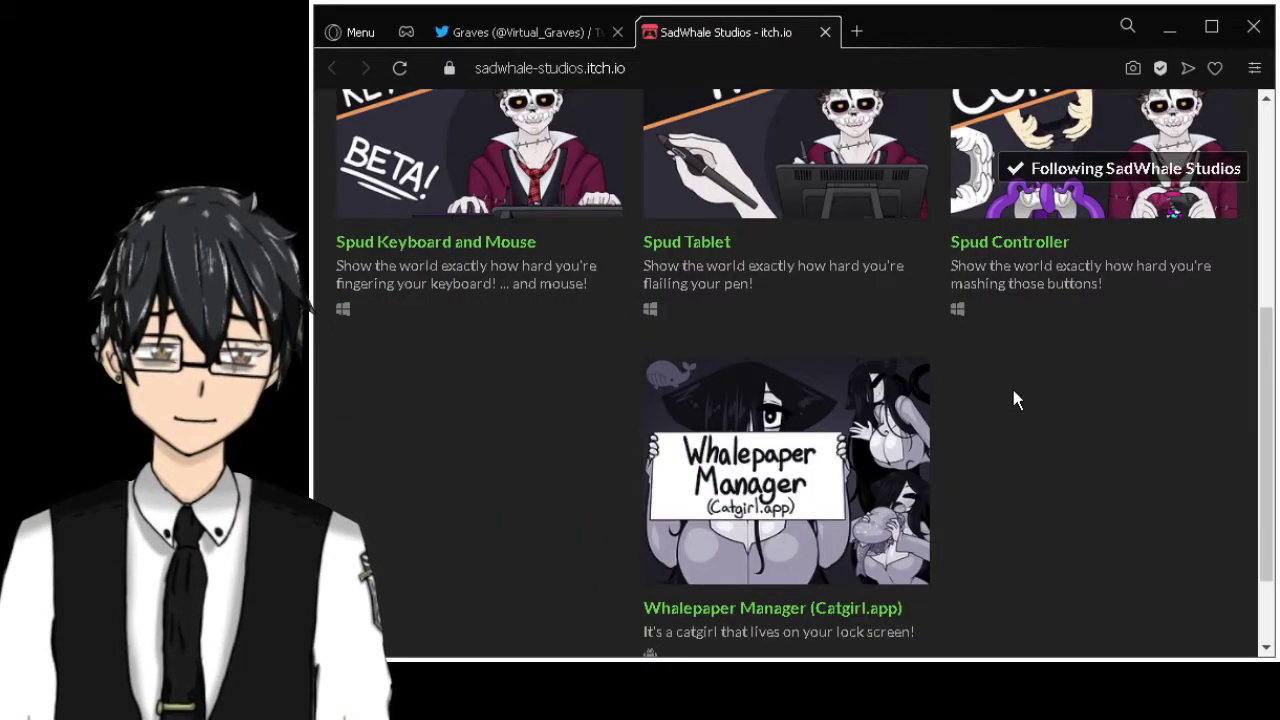
pyautogui.scroll(5, 960, 456)
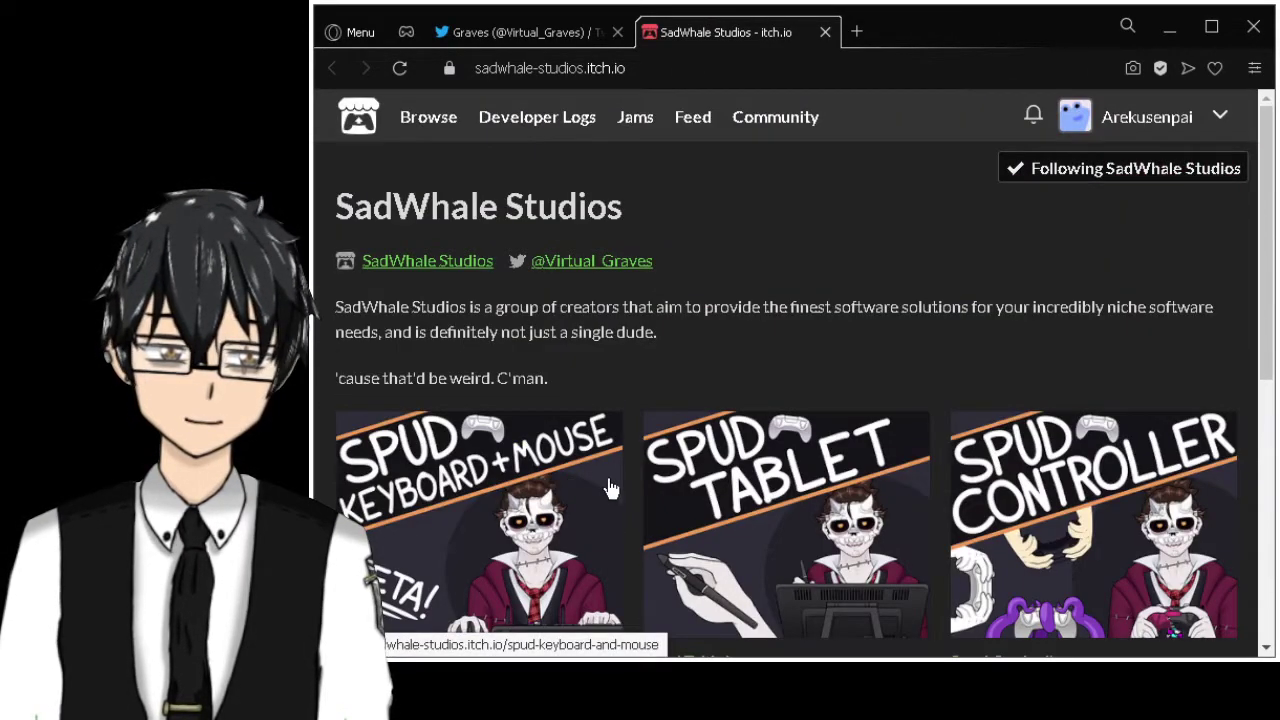
pyautogui.scroll(-2, 608, 486)
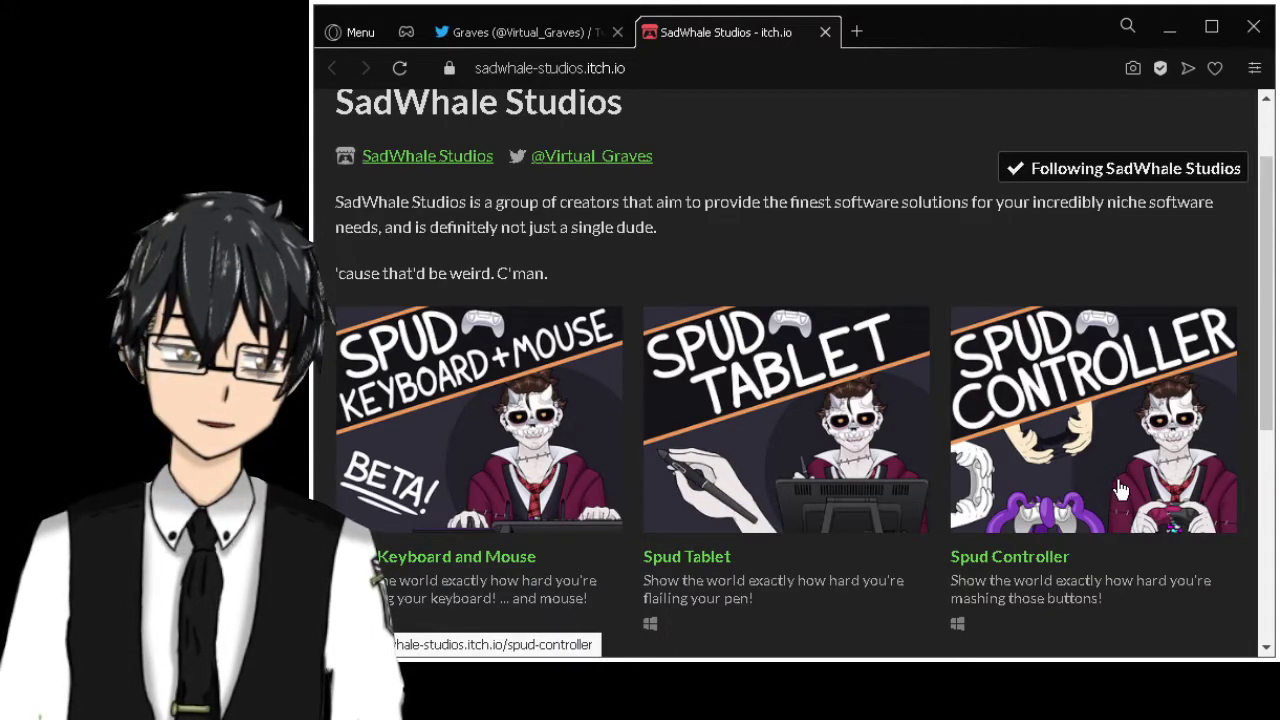
# Open the Spud Keyboard and Mouse tool page and proceed to its downloads without paying
pyautogui.click(350, 425)
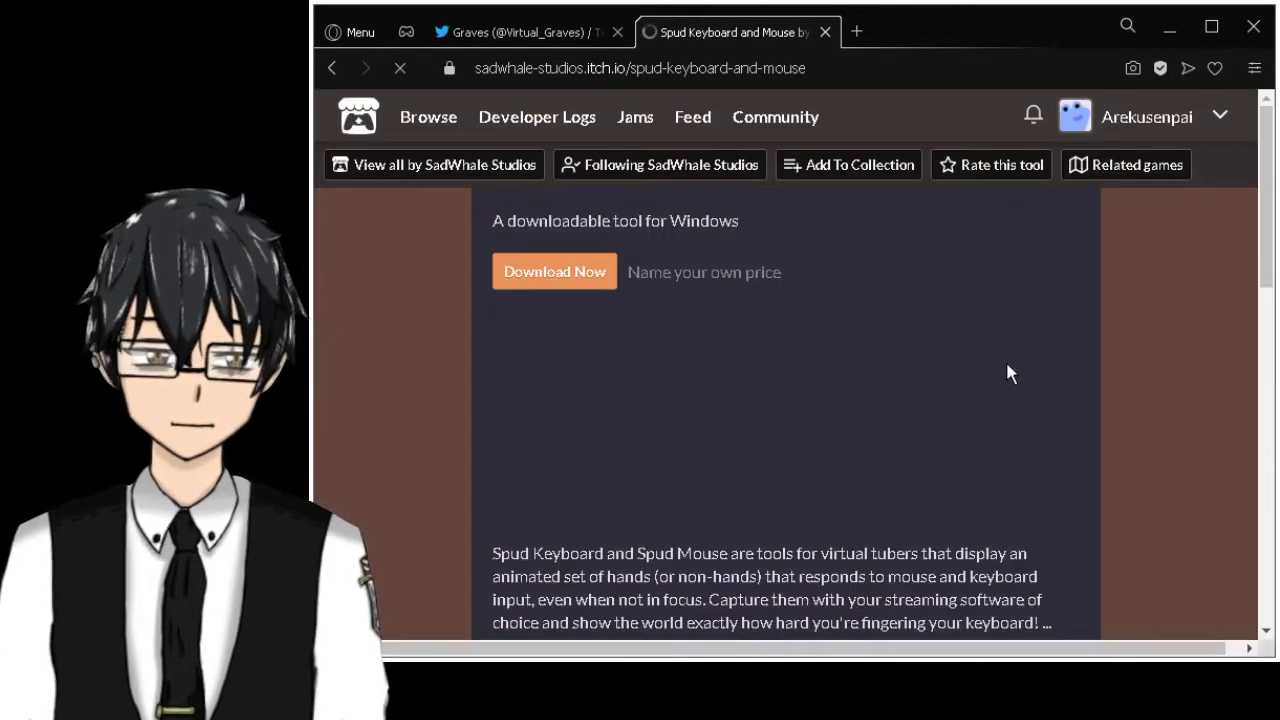
pyautogui.scroll(-2, 1005, 358)
pyautogui.scroll(2, 578, 350)
pyautogui.click(565, 470)
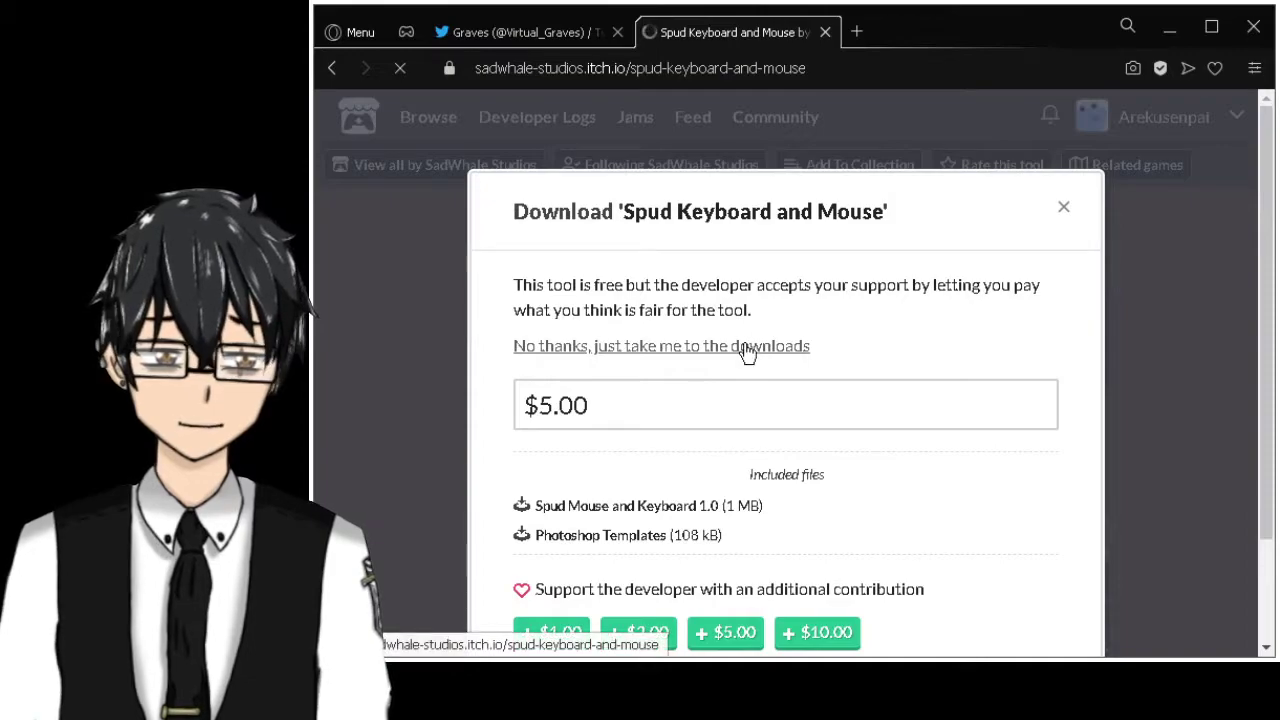
pyautogui.scroll(-2, 910, 475)
pyautogui.scroll(2, 929, 491)
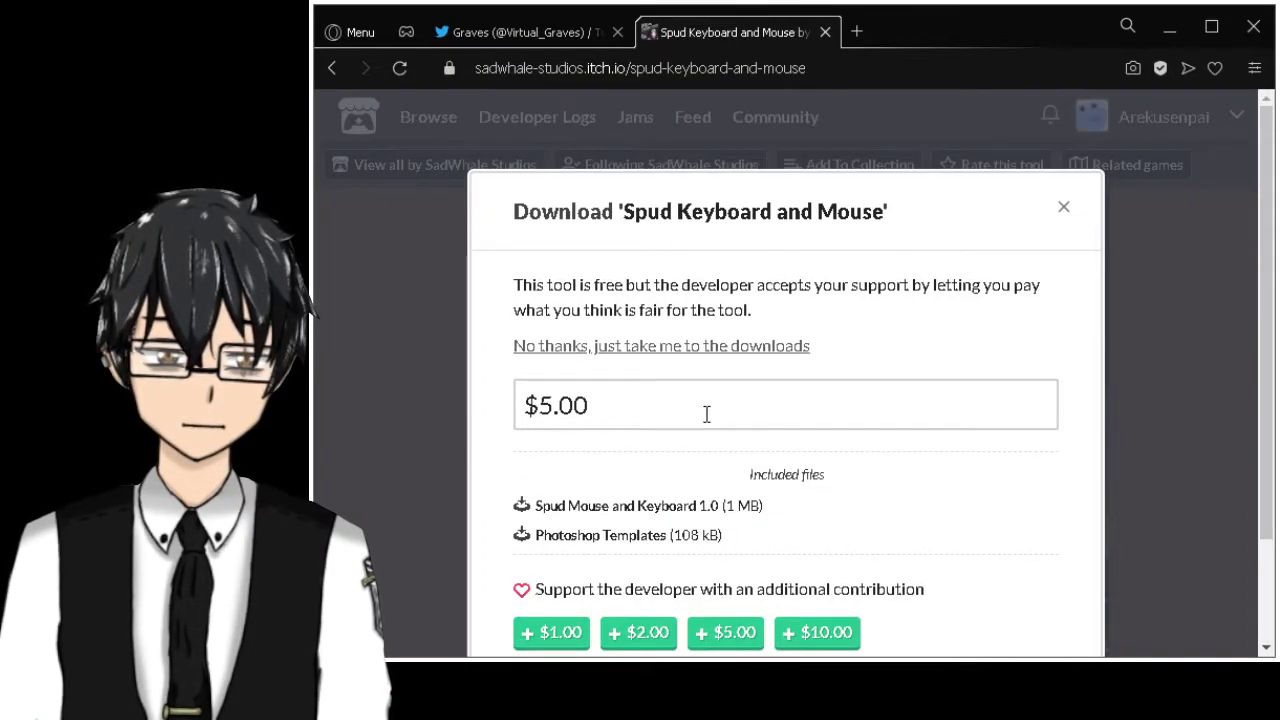
pyautogui.click(806, 356)
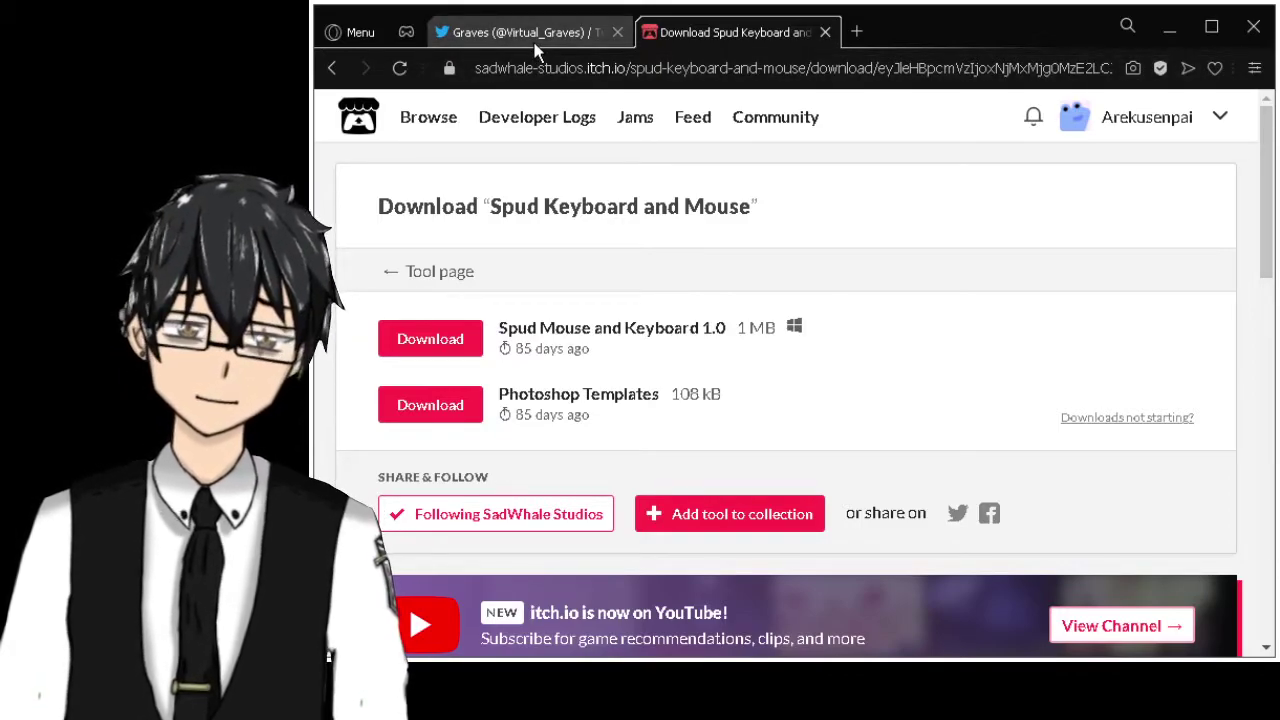
# Open the "keyboard and mouse" folder inside Downloads > Streamlabs in the file explorer
pyautogui.press('super+e')
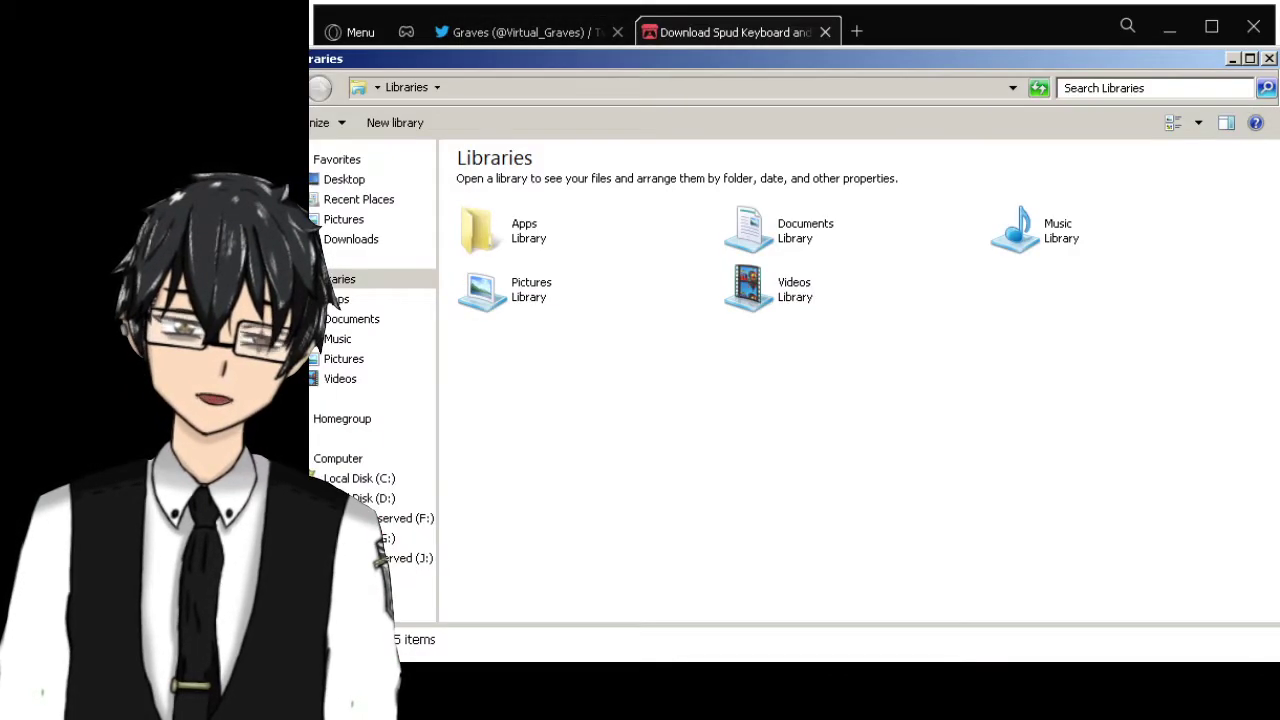
pyautogui.click(351, 239)
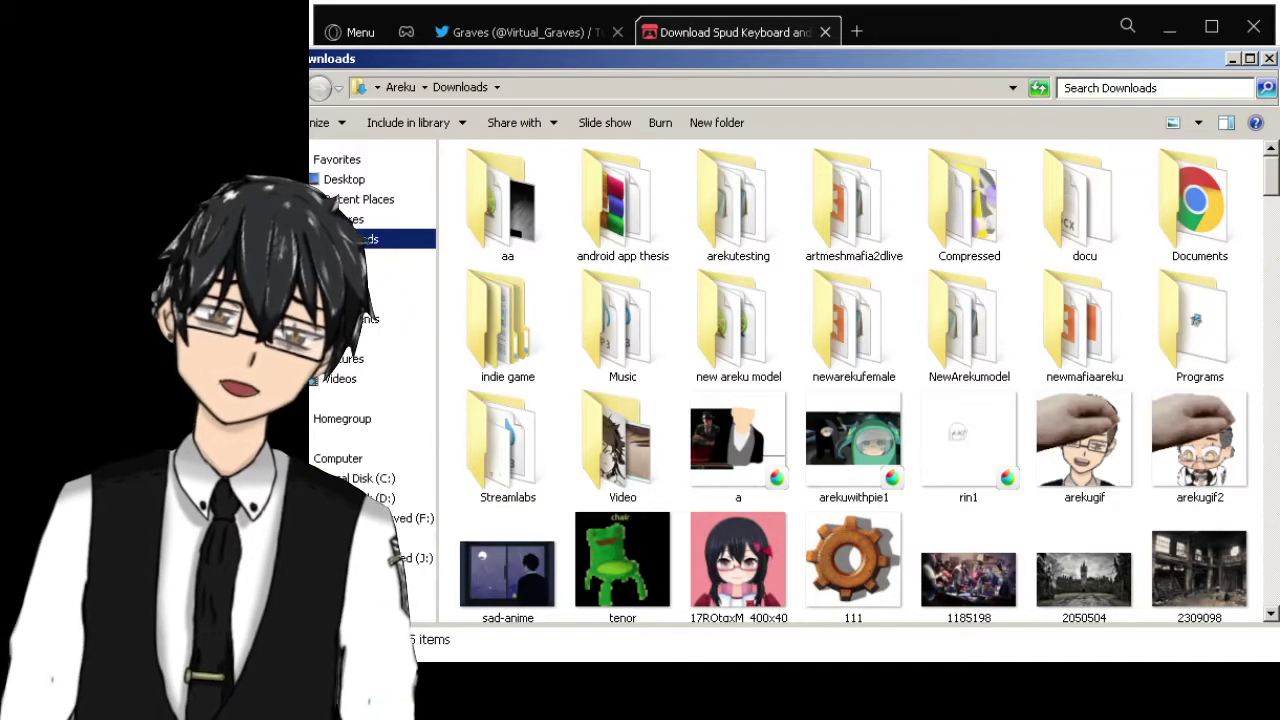
pyautogui.doubleClick(507, 445)
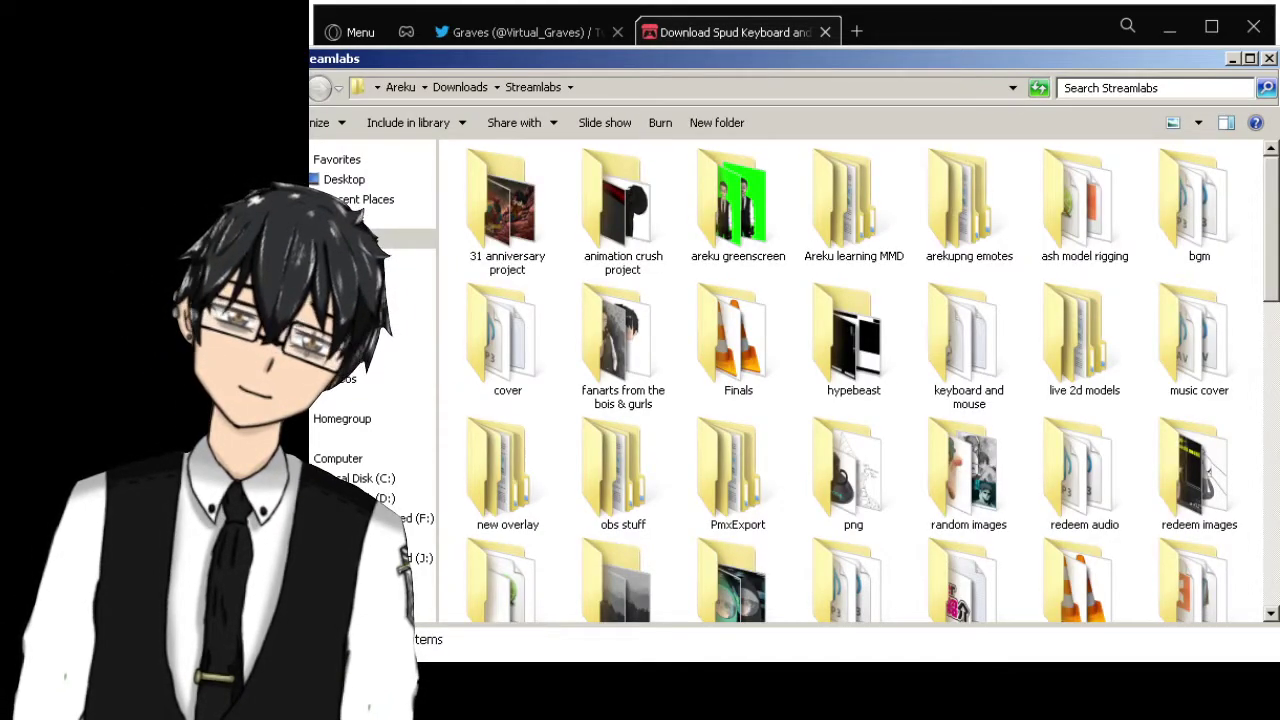
pyautogui.click(969, 346)
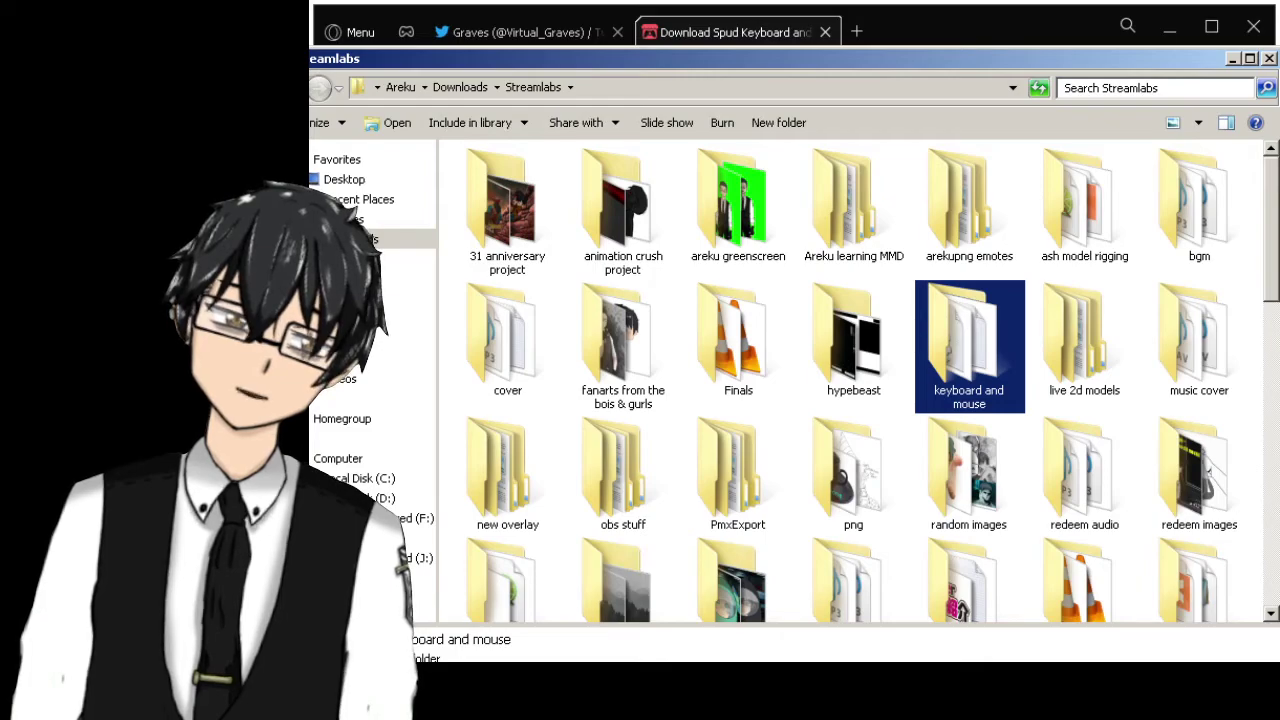
pyautogui.press('Return')
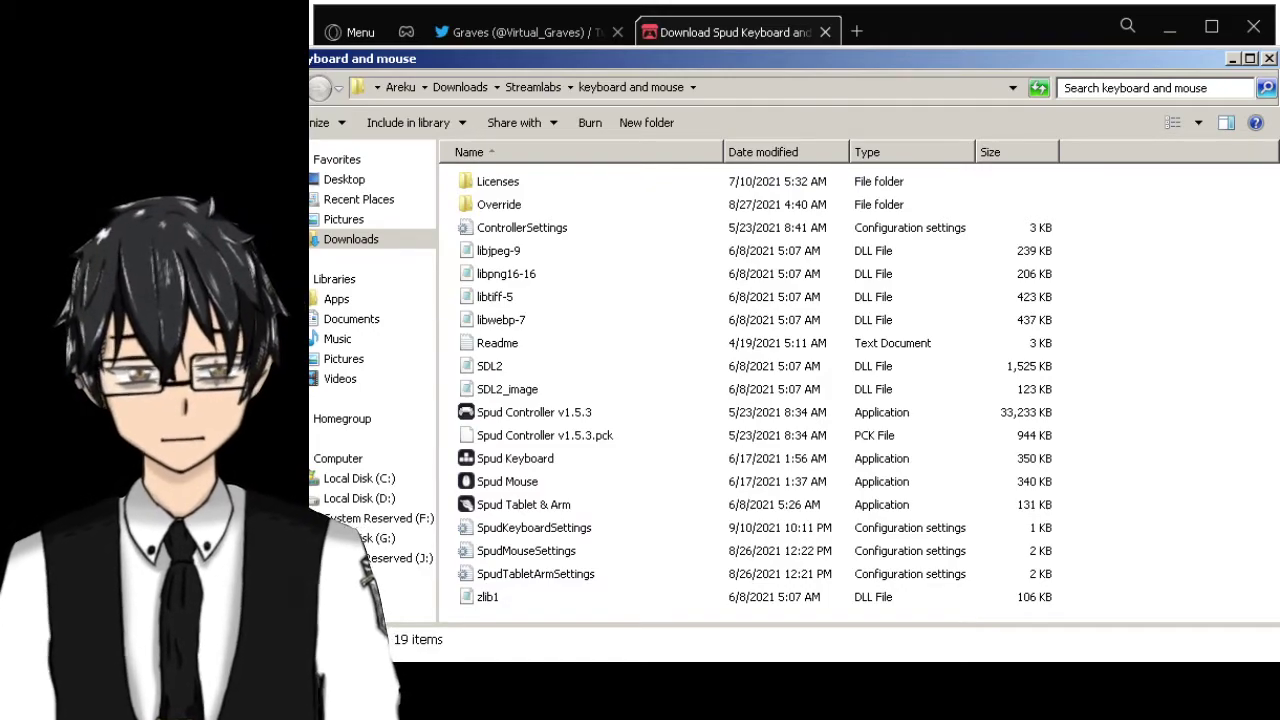
# Move the OBS window below the folder window, and launch Spud Controller v1.5.3 with its window moved clear of the file list
pyautogui.hotkey('alt', 'Tab')
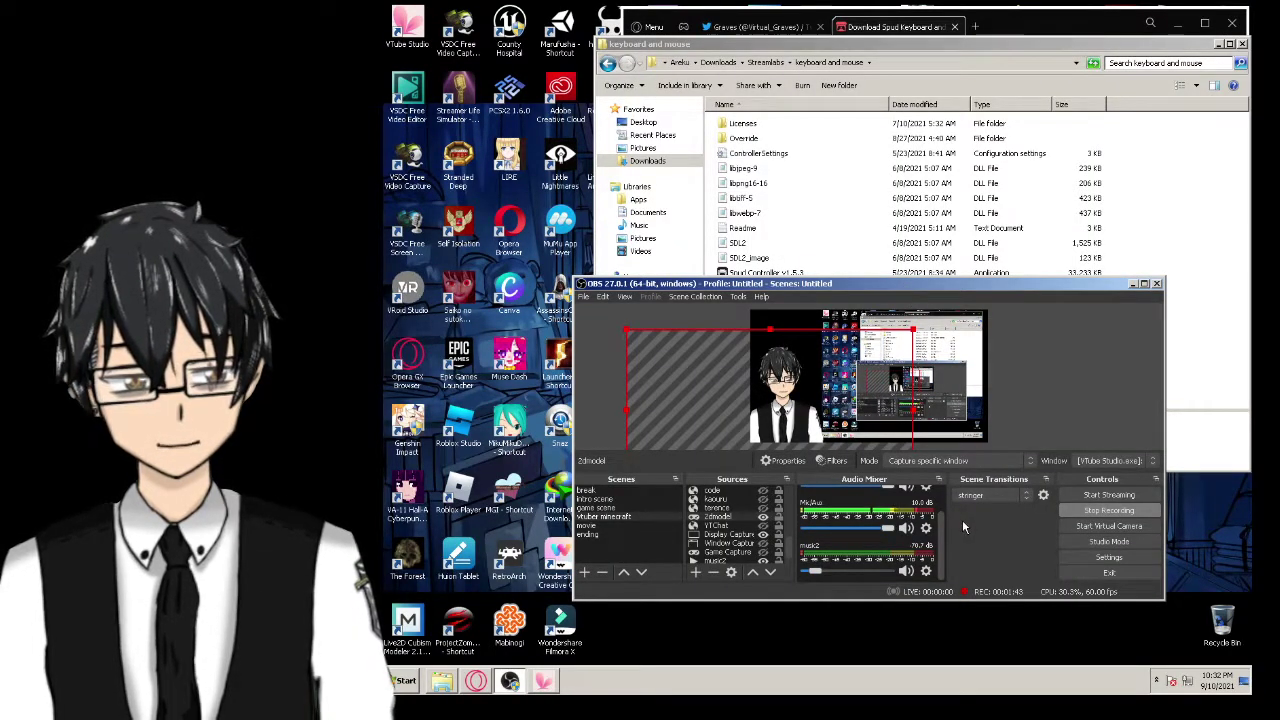
pyautogui.moveTo(906, 283); pyautogui.dragTo(985, 490)
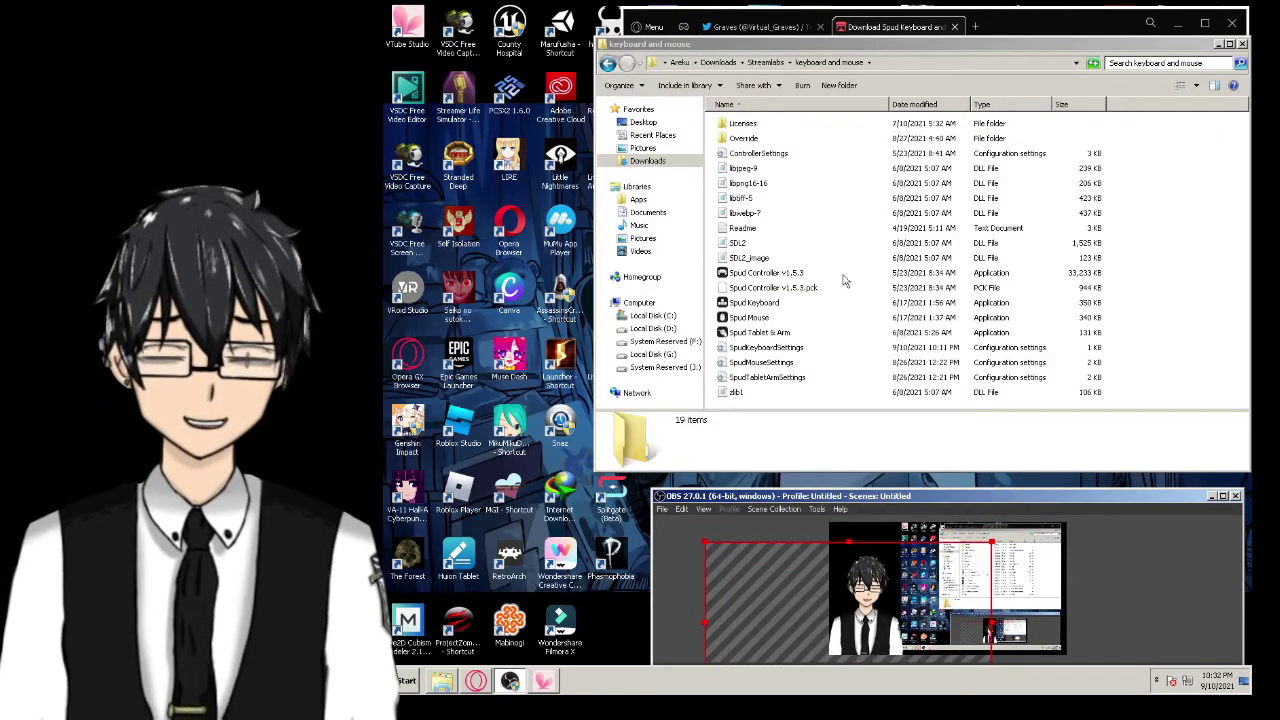
pyautogui.click(770, 276)
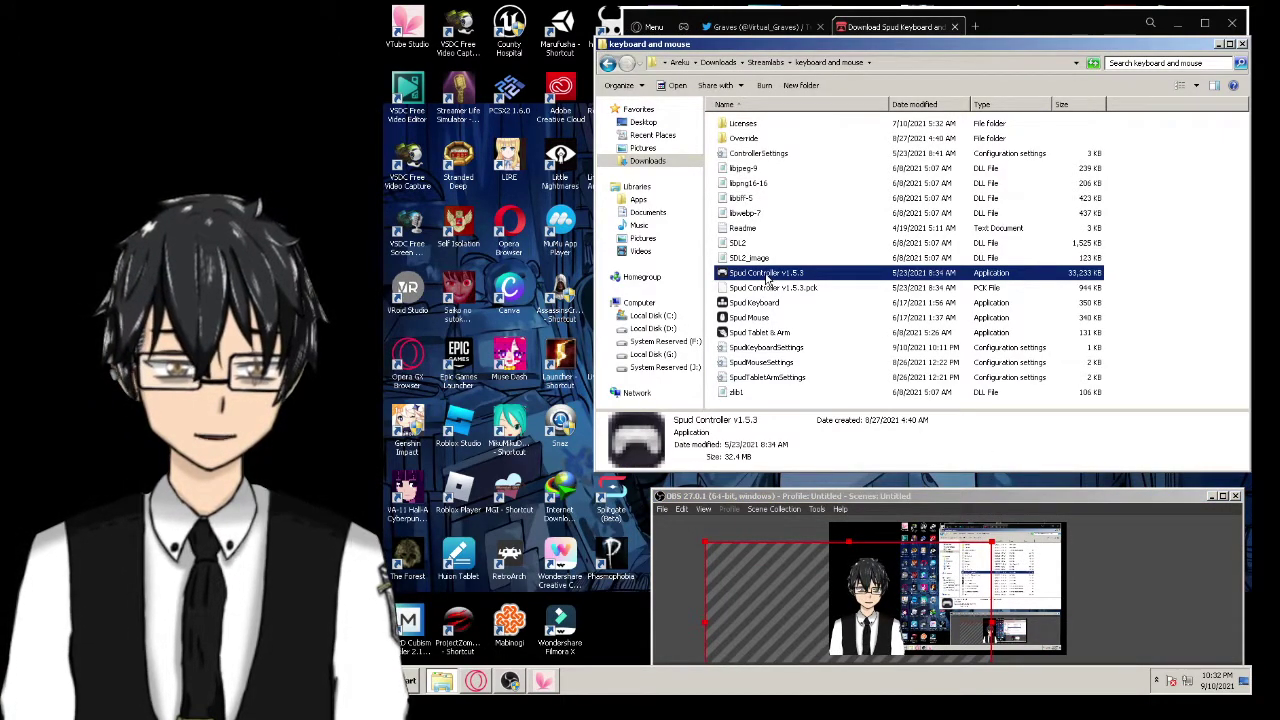
pyautogui.doubleClick(770, 276)
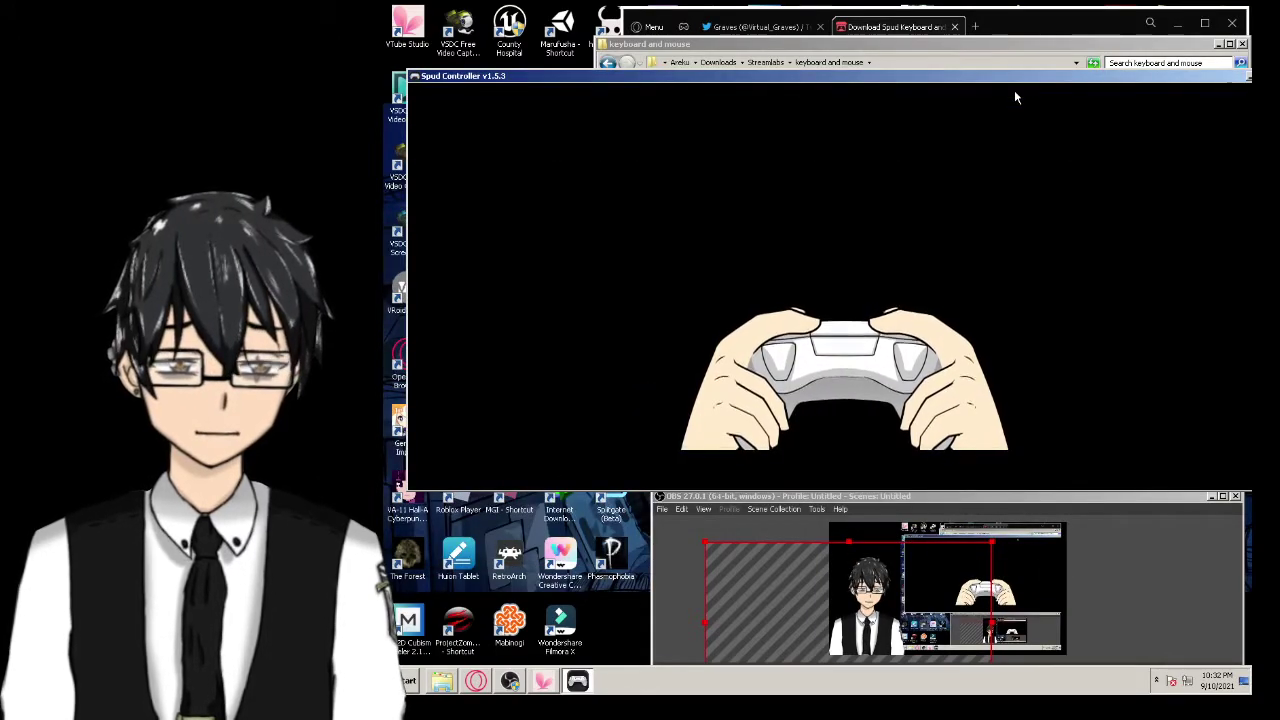
pyautogui.moveTo(1070, 76); pyautogui.dragTo(1010, 57)
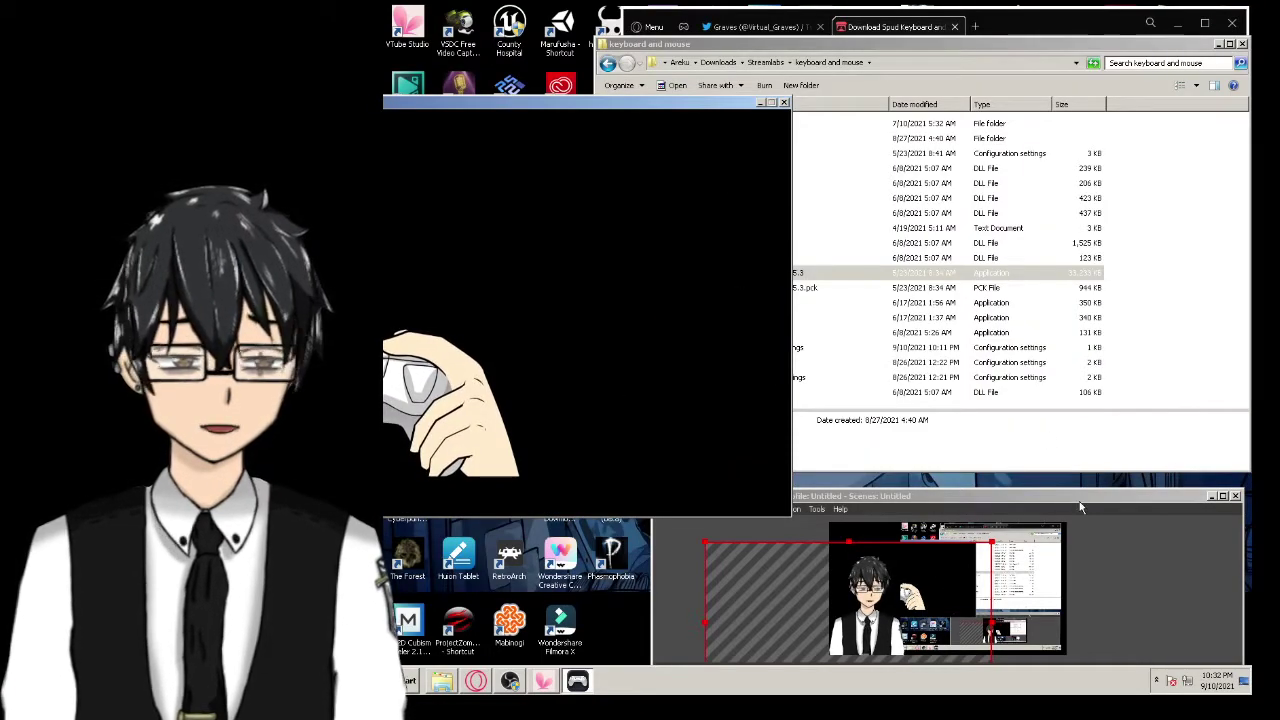
# Examine the Spud Keyboard and Spud Tablet & Arm applications and the keyboard, mouse and tablet settings files in the folder
pyautogui.click(895, 302)
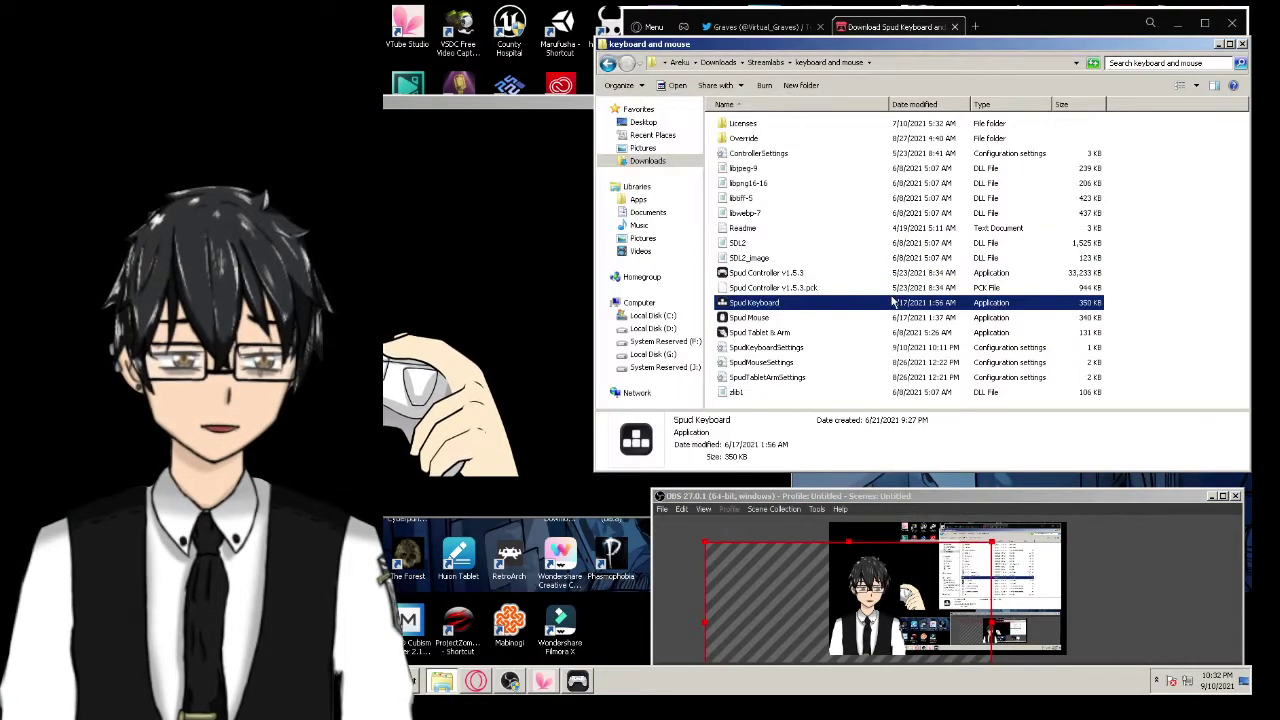
pyautogui.click(757, 332)
pyautogui.click(762, 377)
pyautogui.click(762, 362)
pyautogui.click(776, 377)
pyautogui.click(768, 348)
pyautogui.click(770, 362)
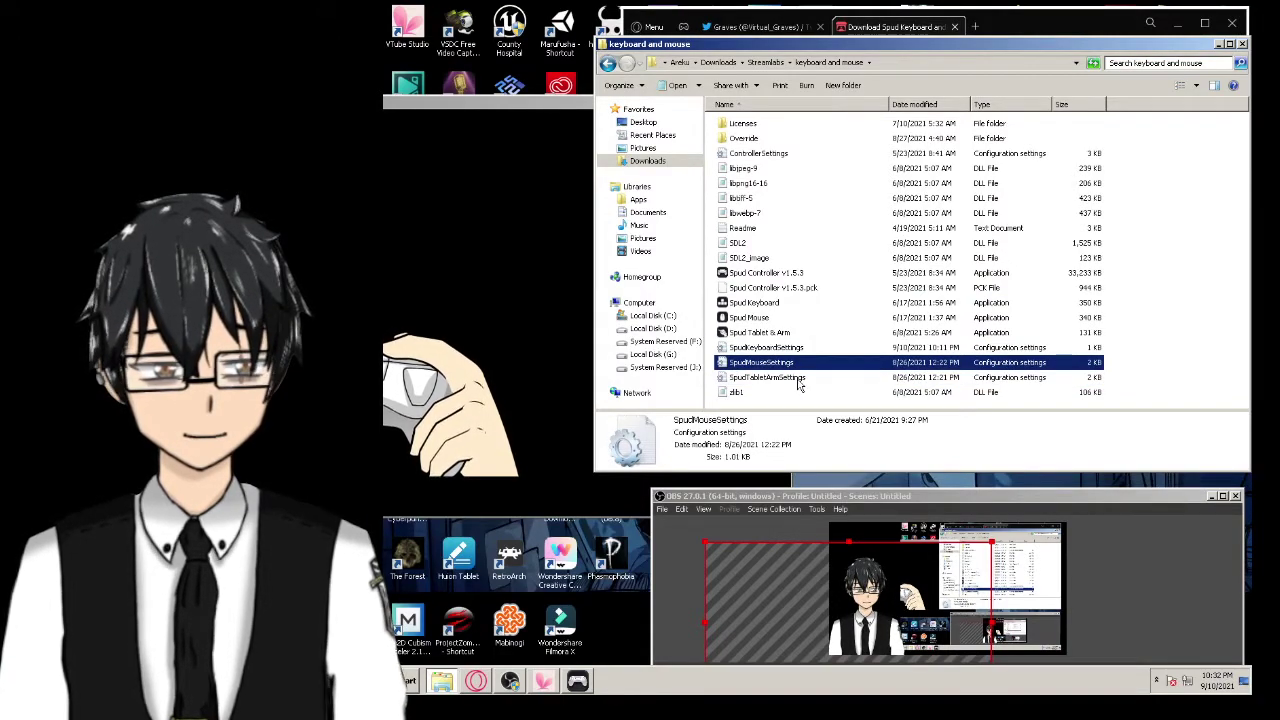
pyautogui.click(757, 262)
pyautogui.click(788, 362)
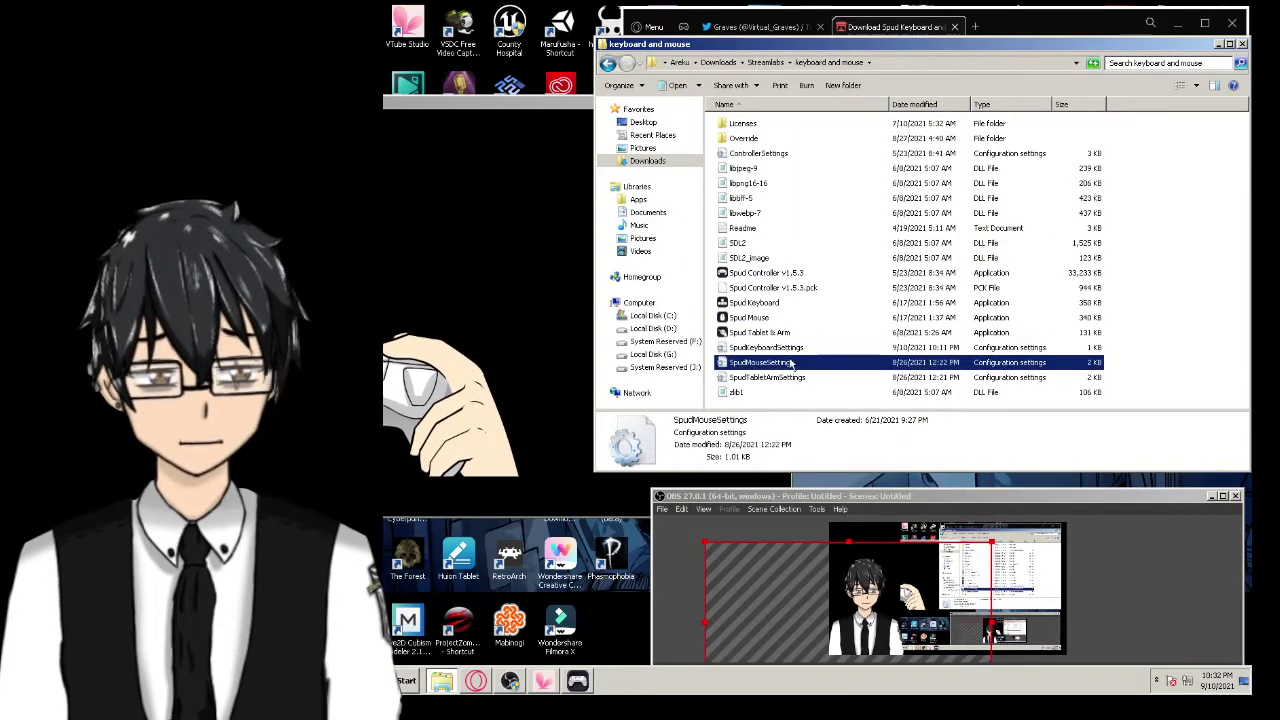
# Open the ControllerSettings file in Notepad and read its background transparency and chroma key colour settings
pyautogui.doubleClick(760, 154)
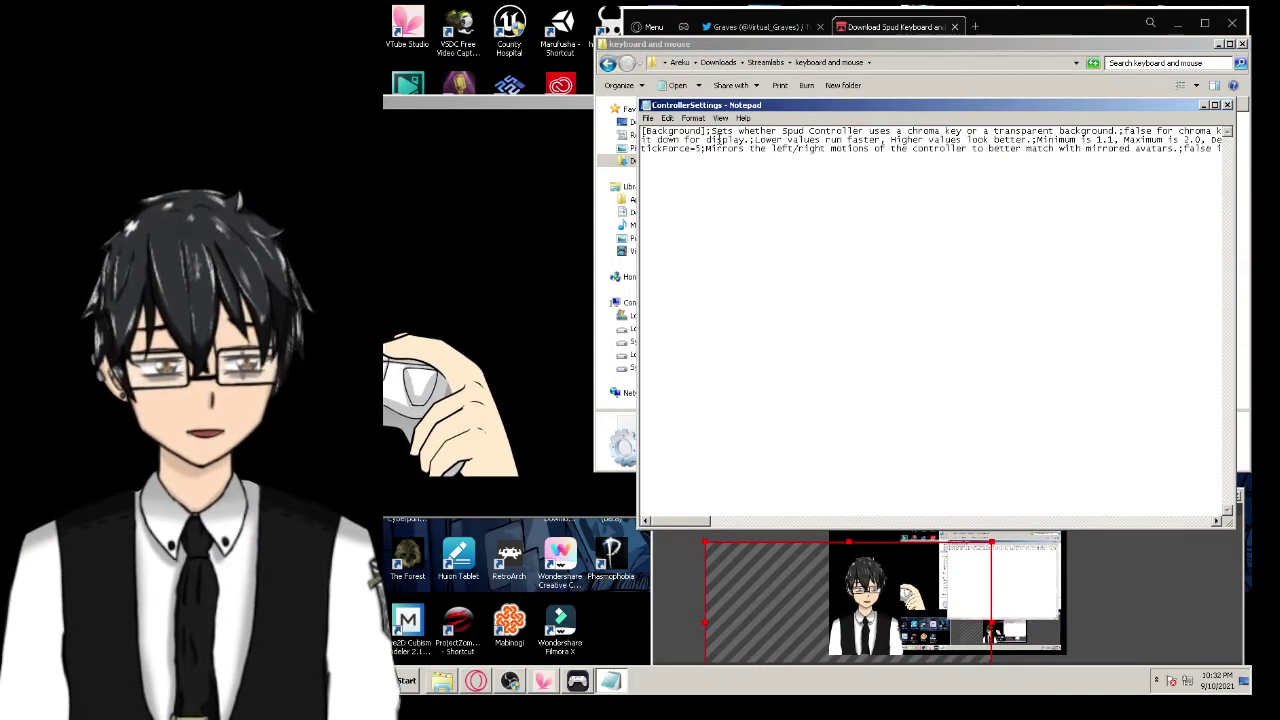
pyautogui.moveTo(803, 106); pyautogui.dragTo(691, 133)
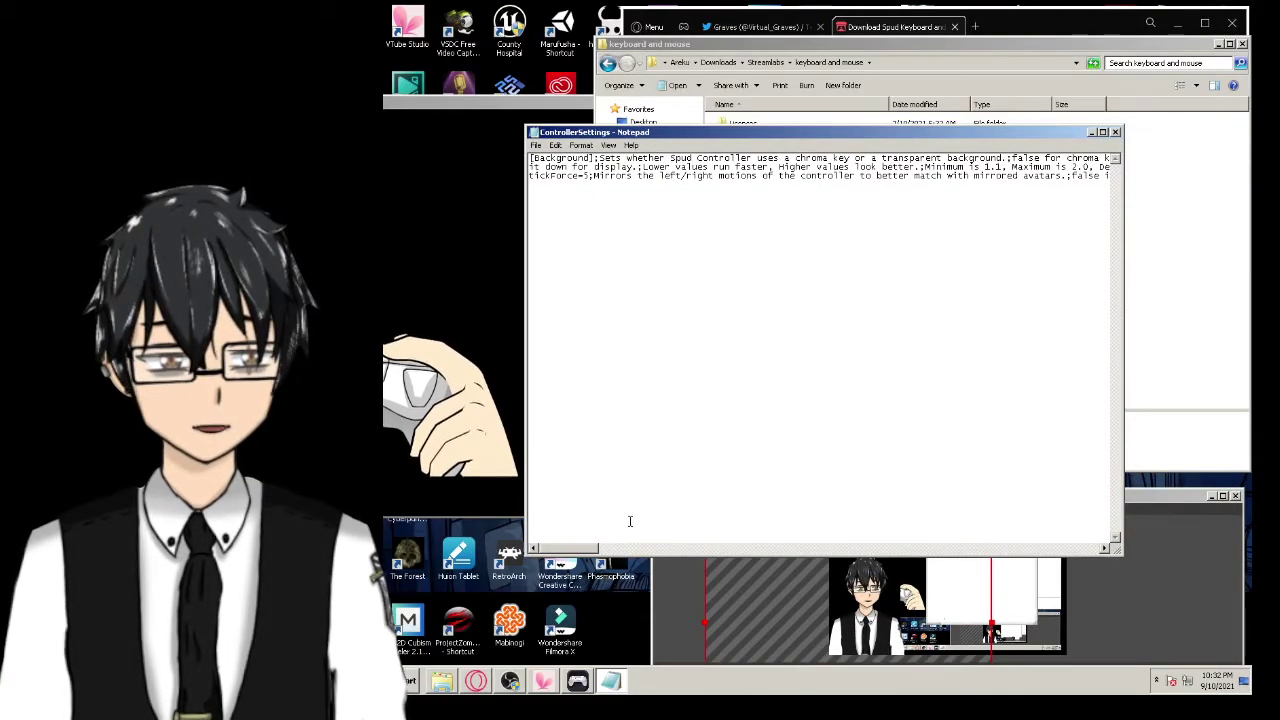
pyautogui.moveTo(592, 549); pyautogui.dragTo(686, 552)
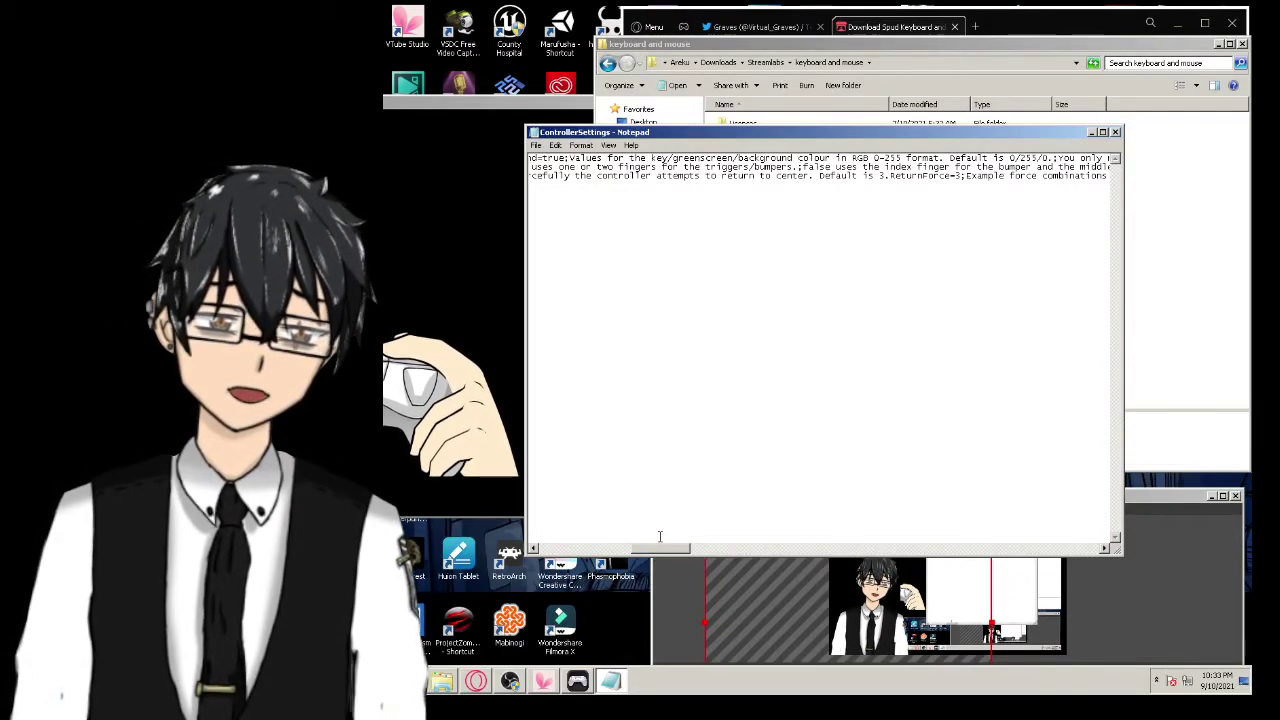
# Read further through the ControllerSettings file's background colour, finger and force settings, then close it and minimise the folder window
pyautogui.moveTo(664, 556); pyautogui.dragTo(714, 561)
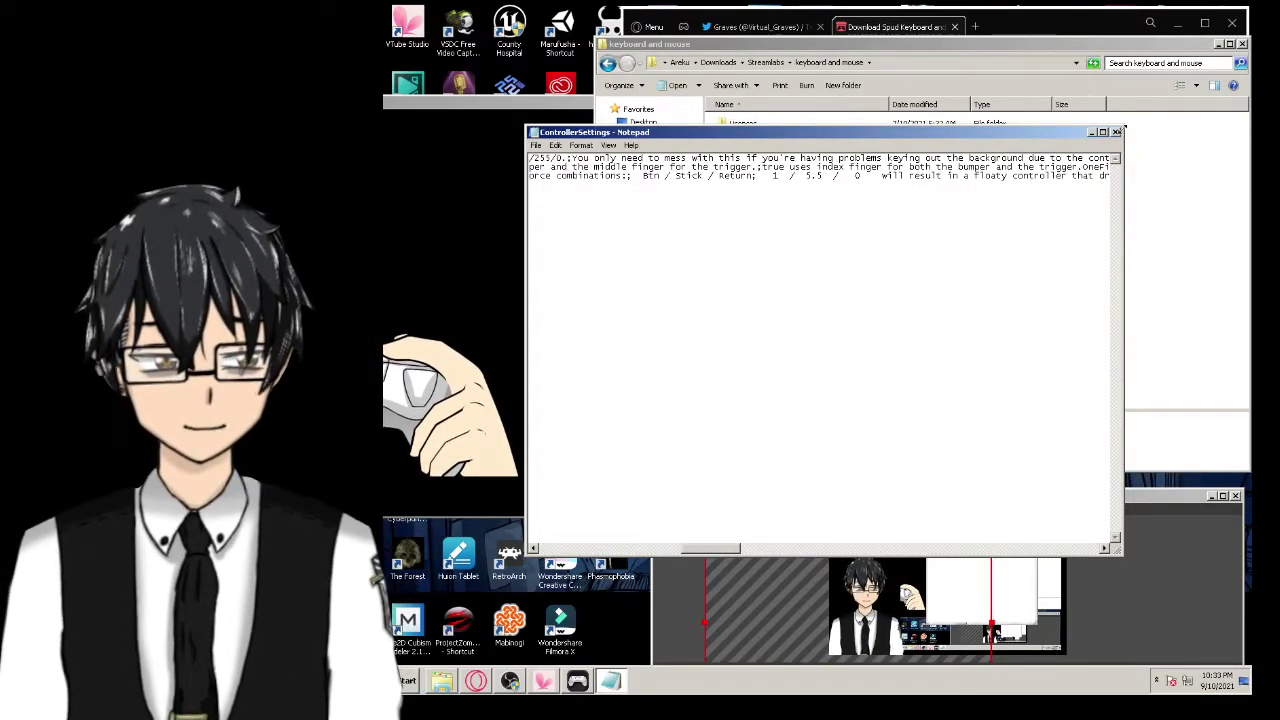
pyautogui.click(1117, 133)
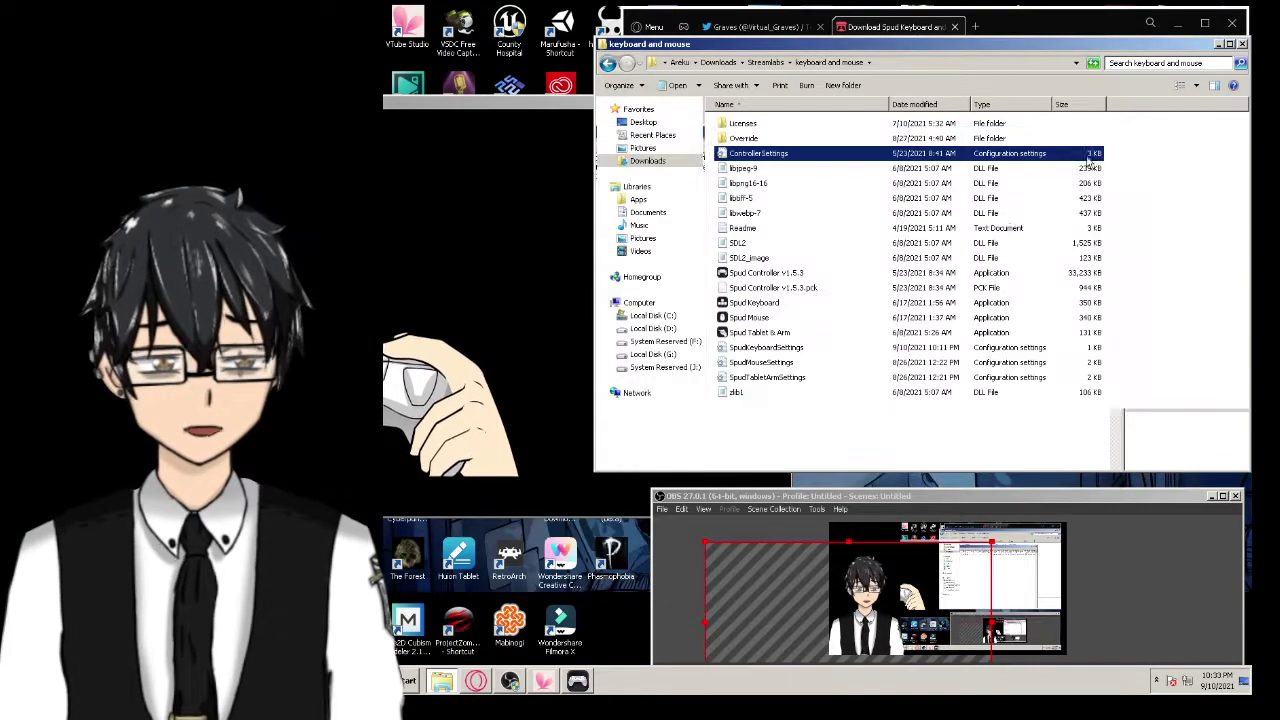
pyautogui.click(1220, 45)
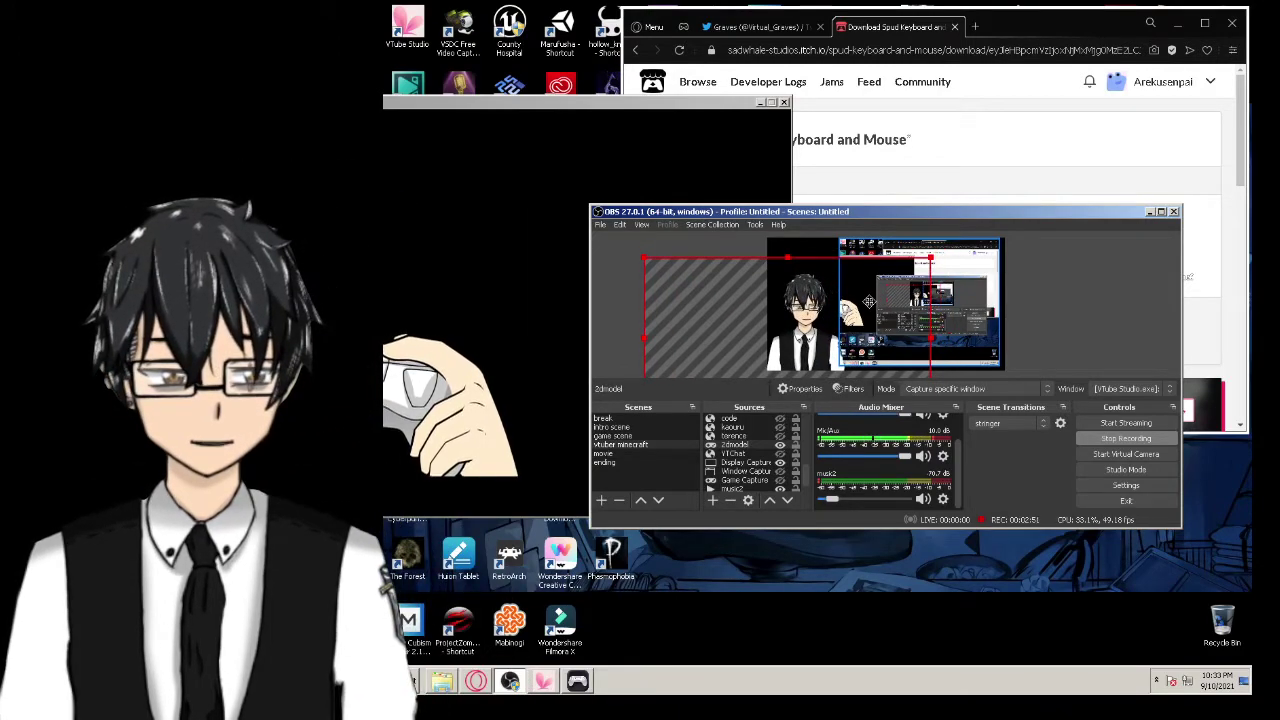
# Delete the existing joystick source from the "vtuber minecraft" scene in OBS
pyautogui.scroll(-3, 748, 458)
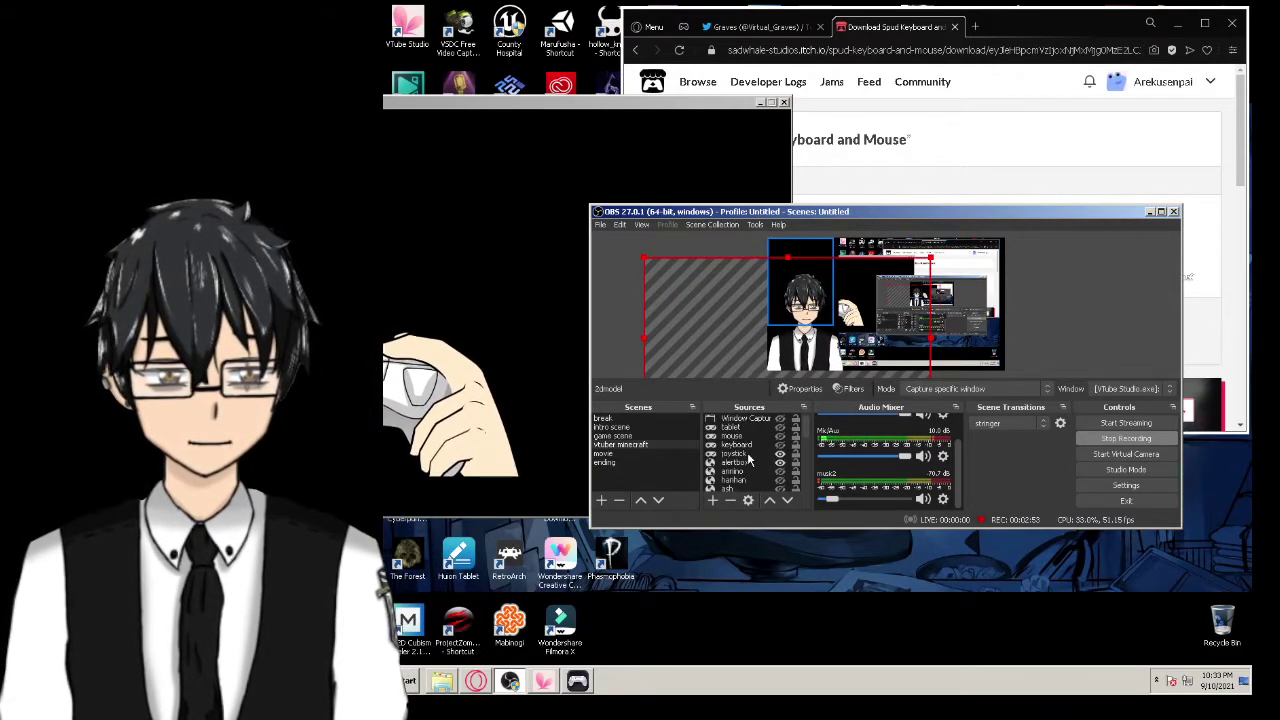
pyautogui.click(766, 437)
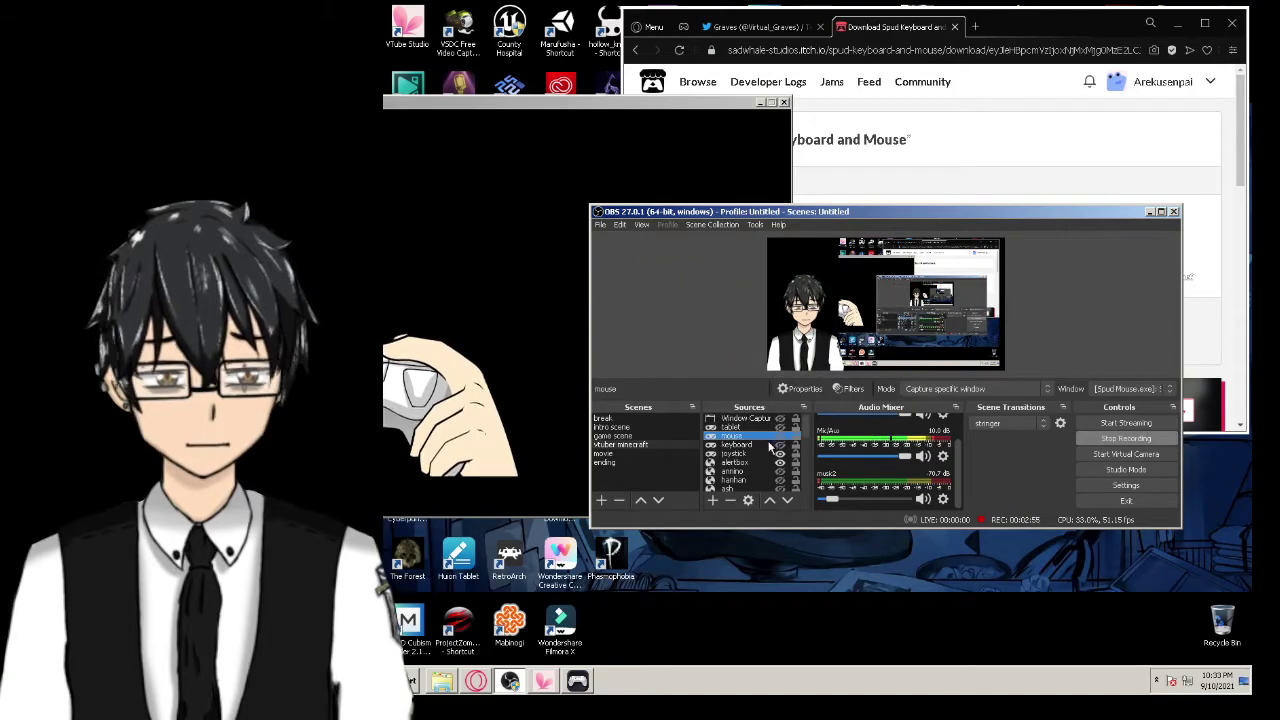
pyautogui.click(764, 454)
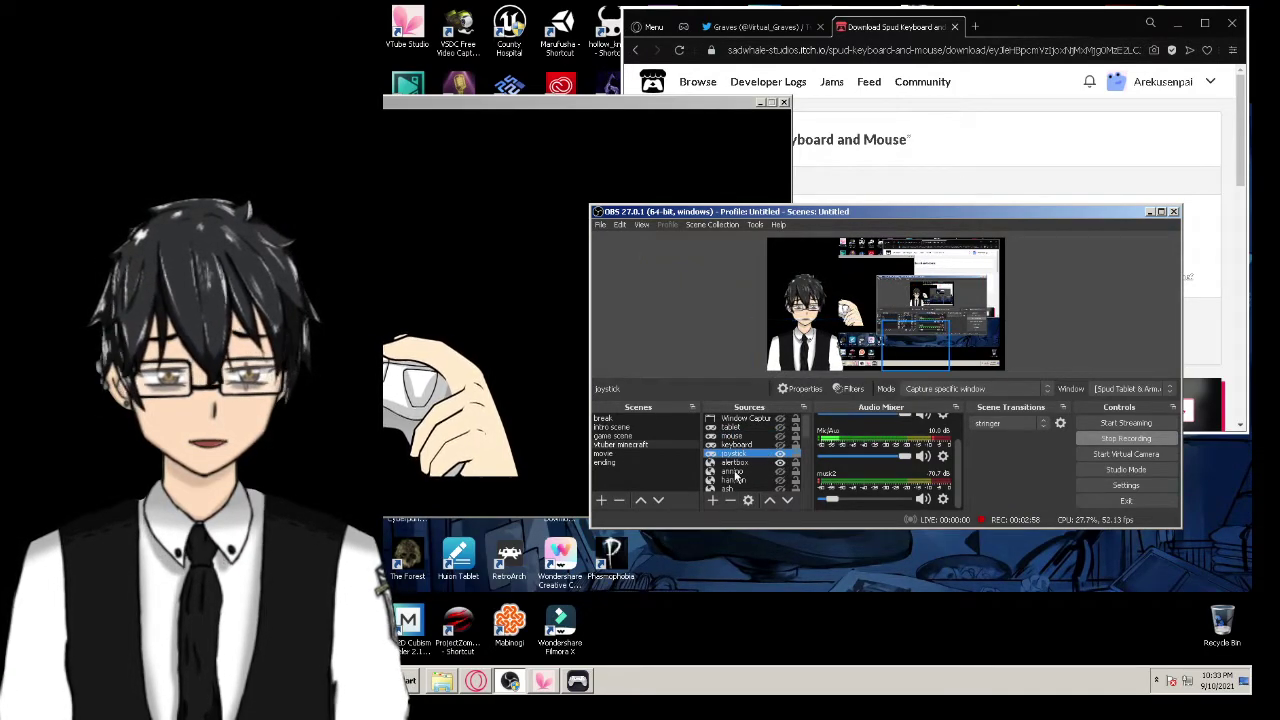
pyautogui.press('Delete')
pyautogui.press('Return')
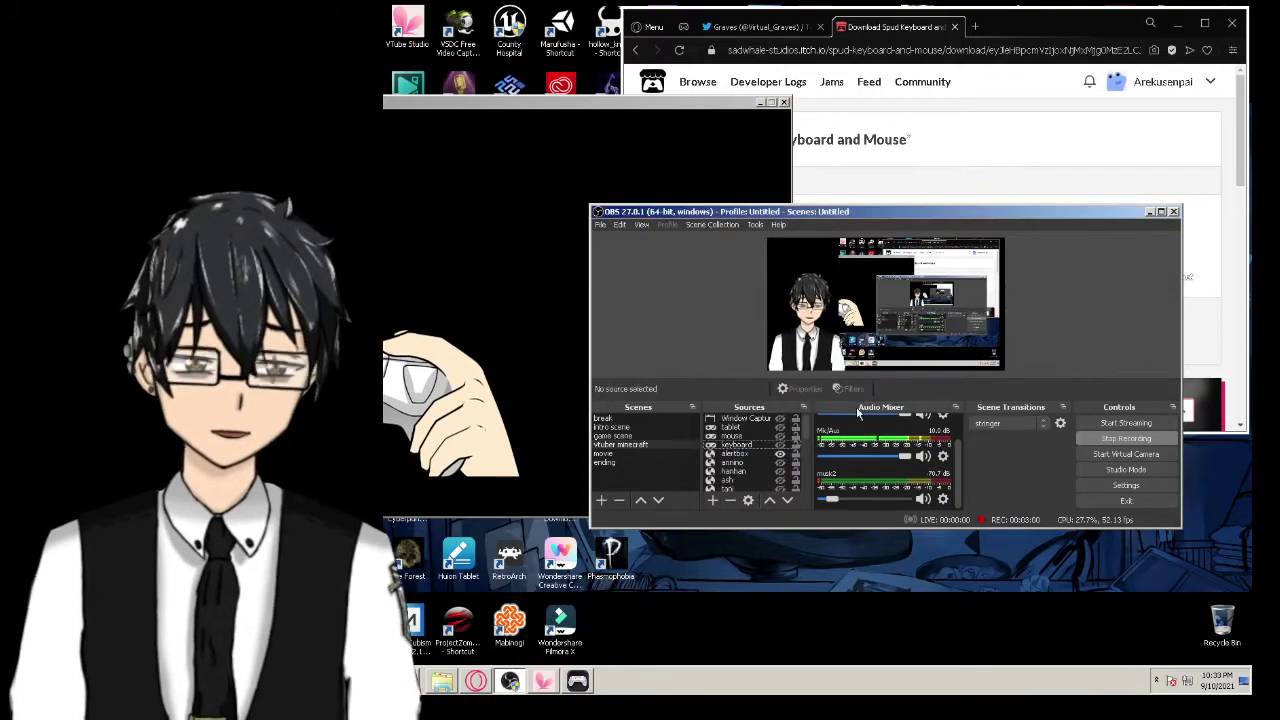
# Add a new Game Capture source named "joystick" to the scene
pyautogui.click(711, 500)
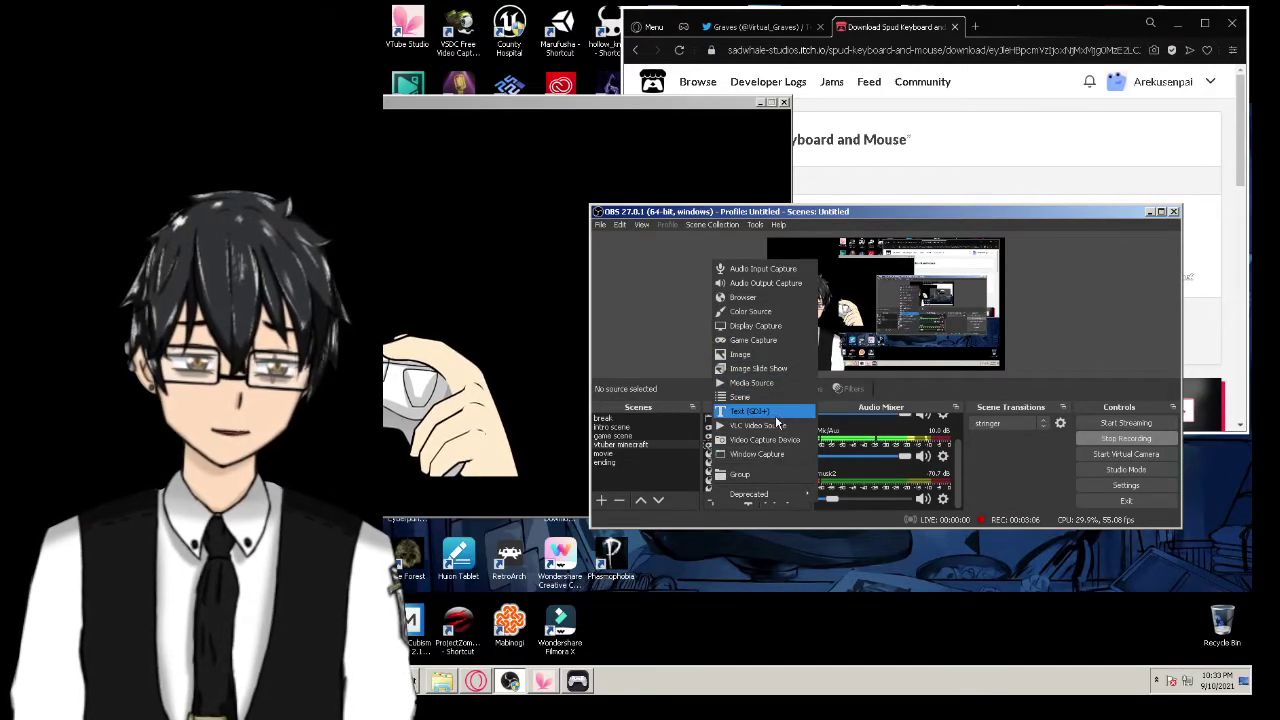
pyautogui.click(717, 514)
pyautogui.click(713, 500)
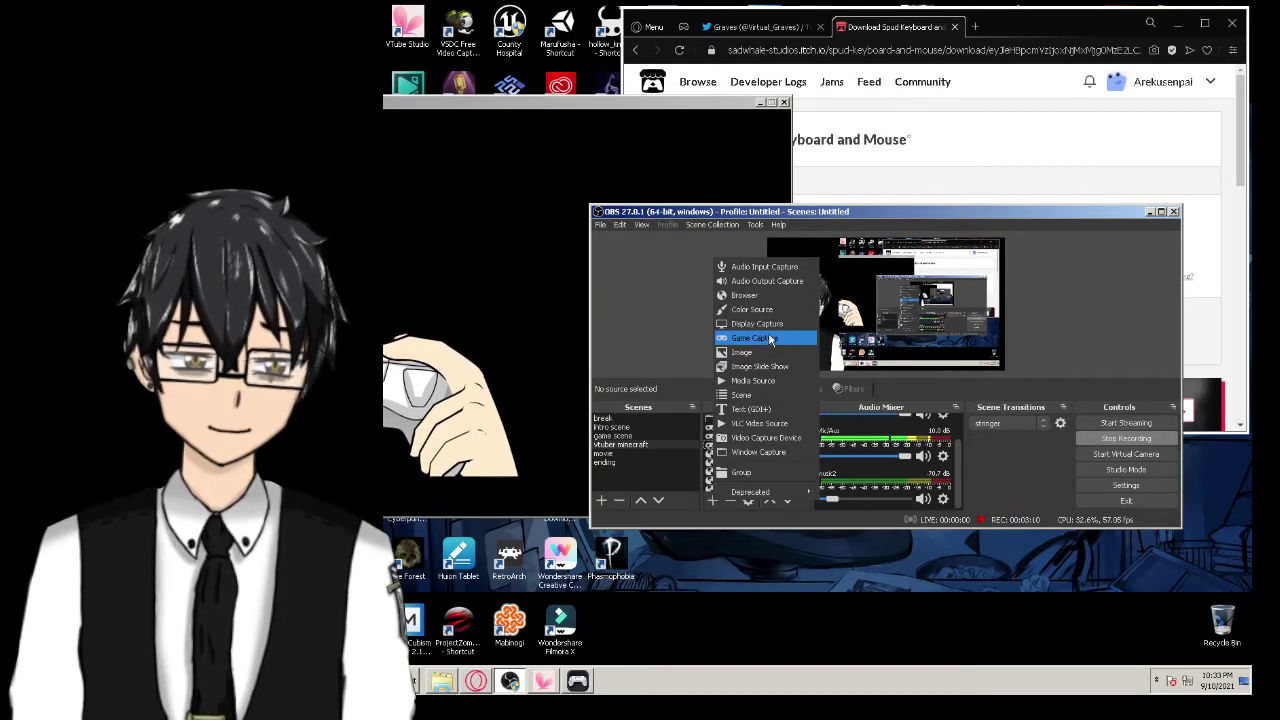
pyautogui.click(770, 339)
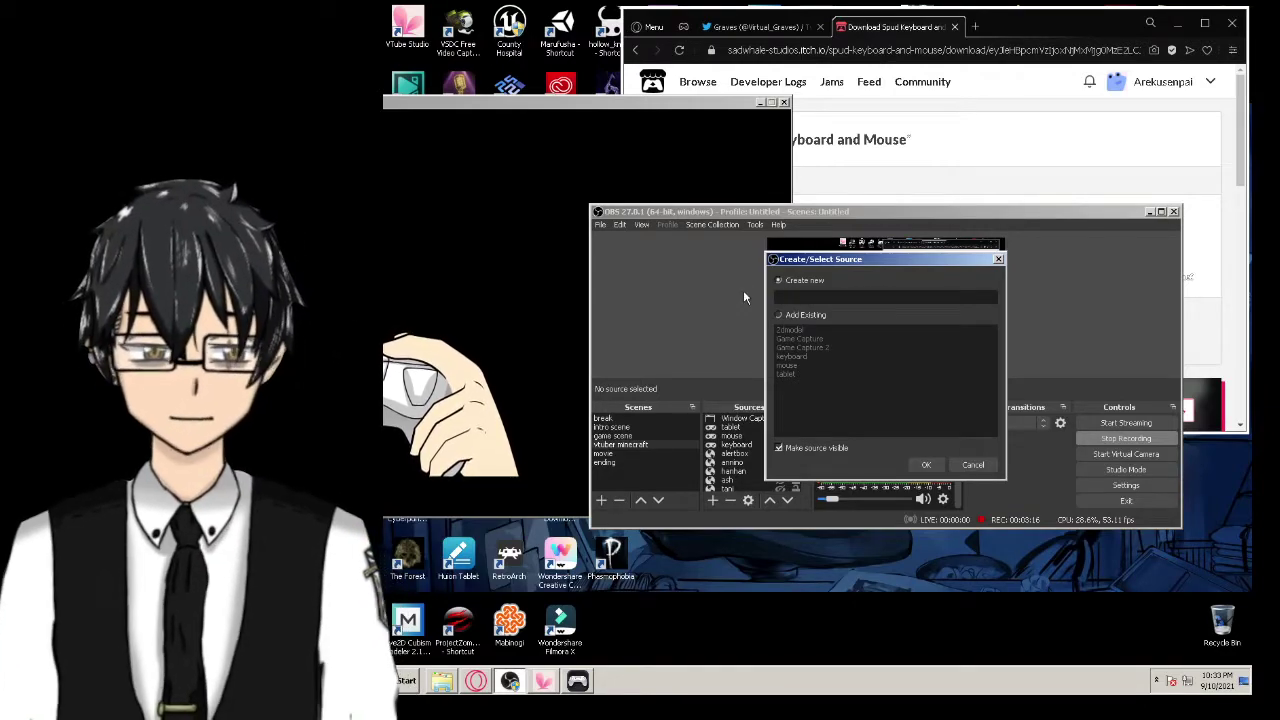
pyautogui.write('joystick')
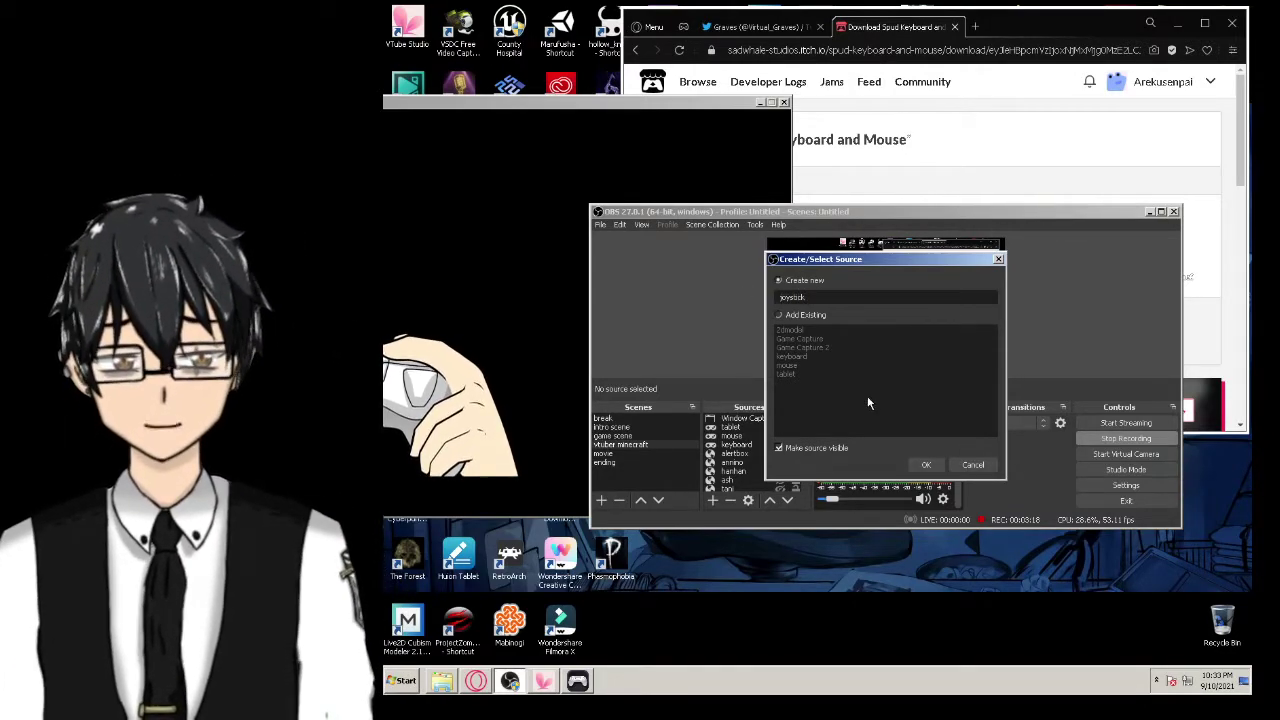
pyautogui.click(926, 465)
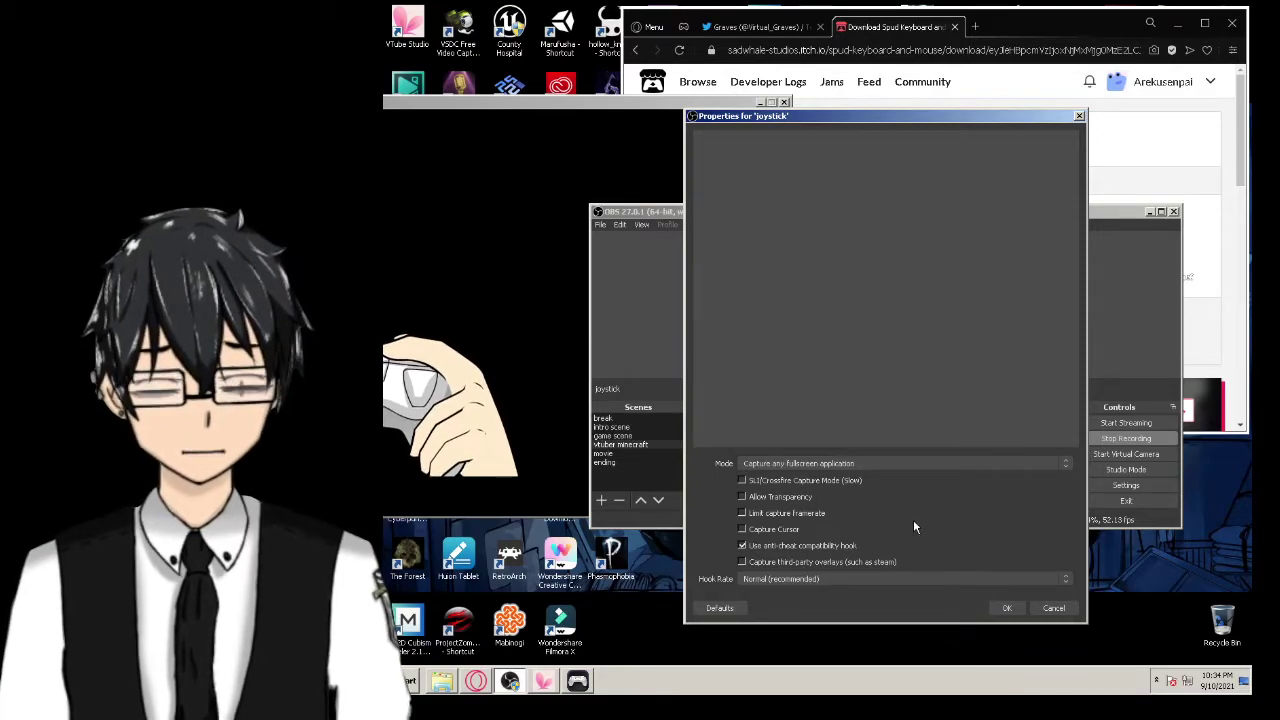
# Set the joystick source to capture a specific window, choosing Spud Controller v1.5.3, and accept its properties
pyautogui.click(822, 463)
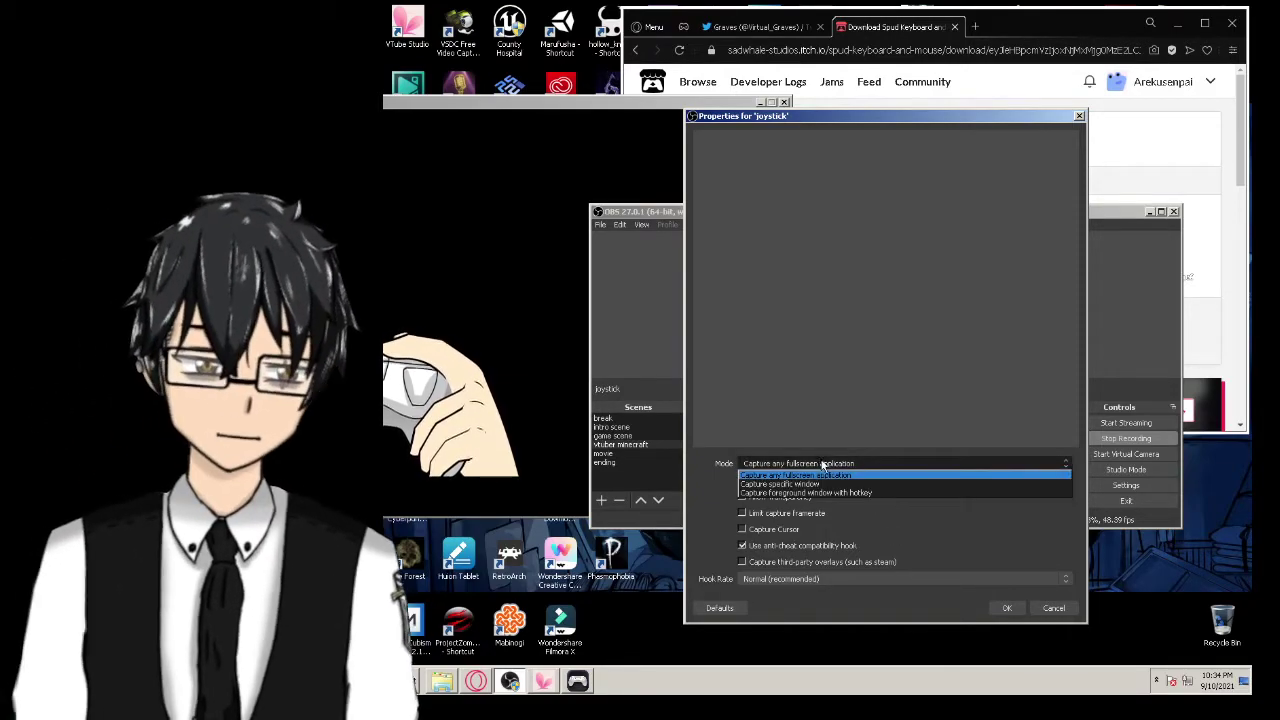
pyautogui.click(826, 484)
pyautogui.click(830, 486)
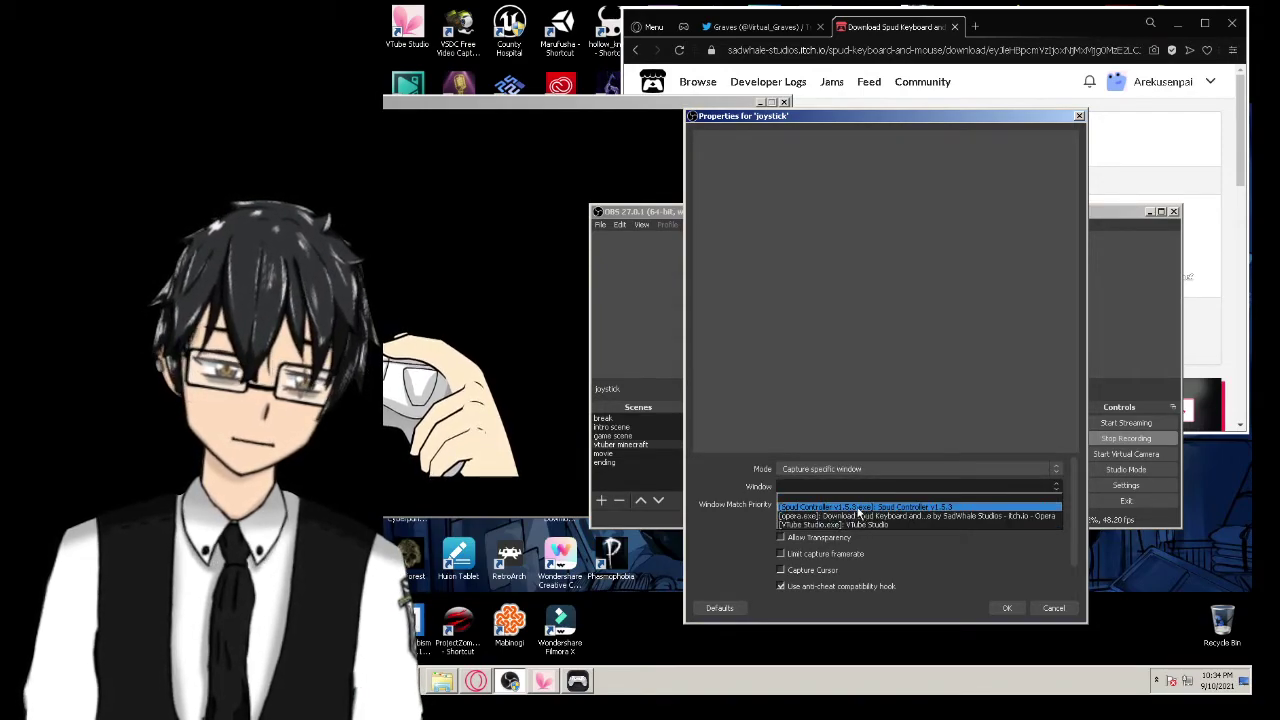
pyautogui.click(860, 507)
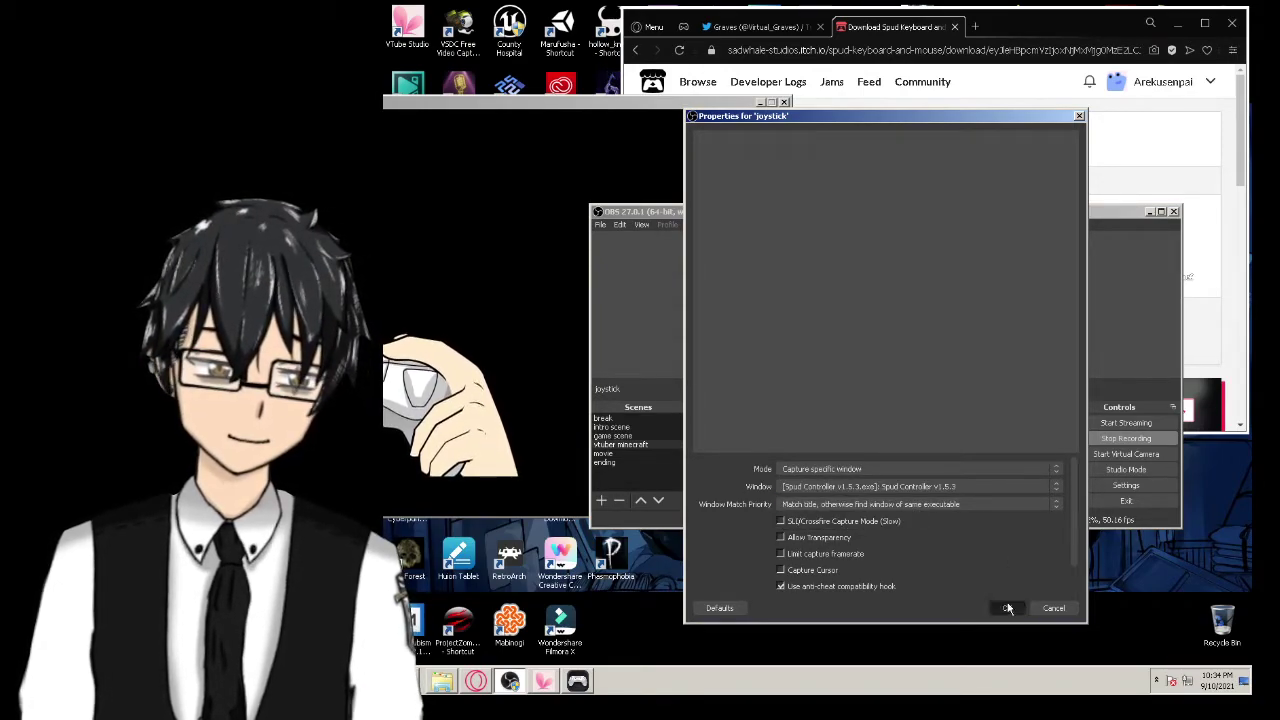
pyautogui.click(1007, 607)
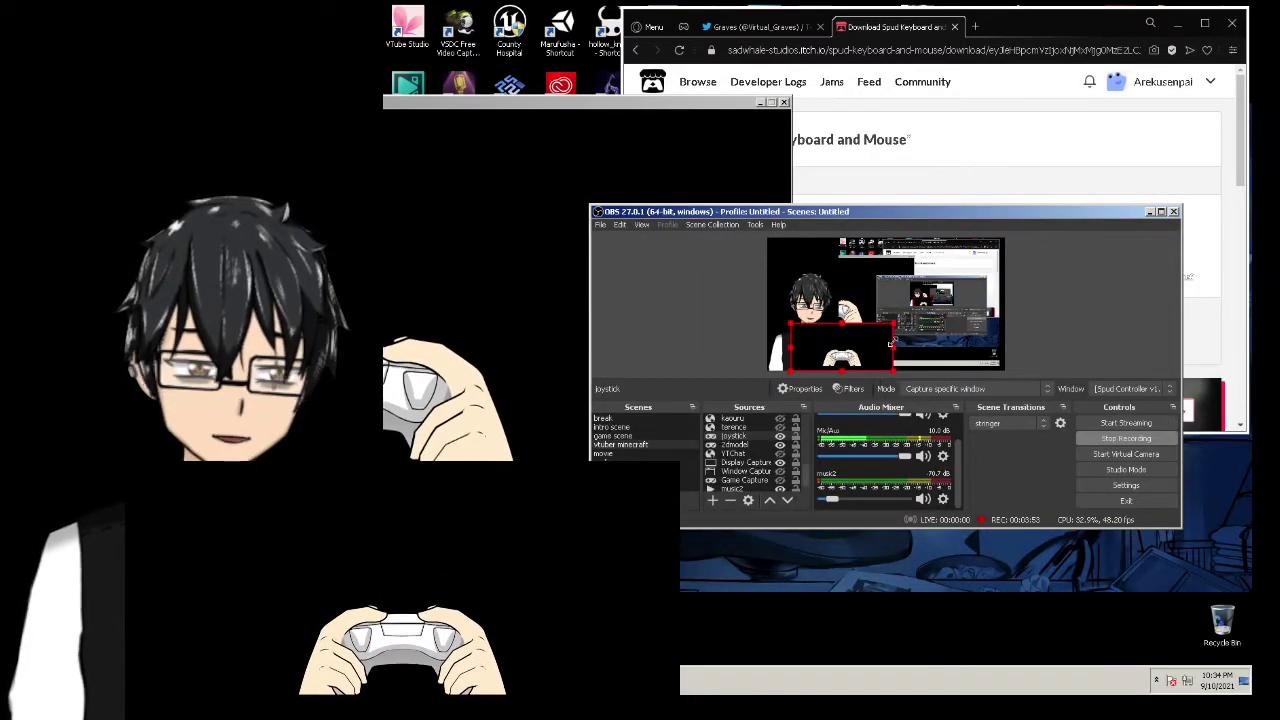
# Position the joystick capture over the avatar's lower body and enlarge it slightly
pyautogui.moveTo(890, 342); pyautogui.dragTo(830, 366)
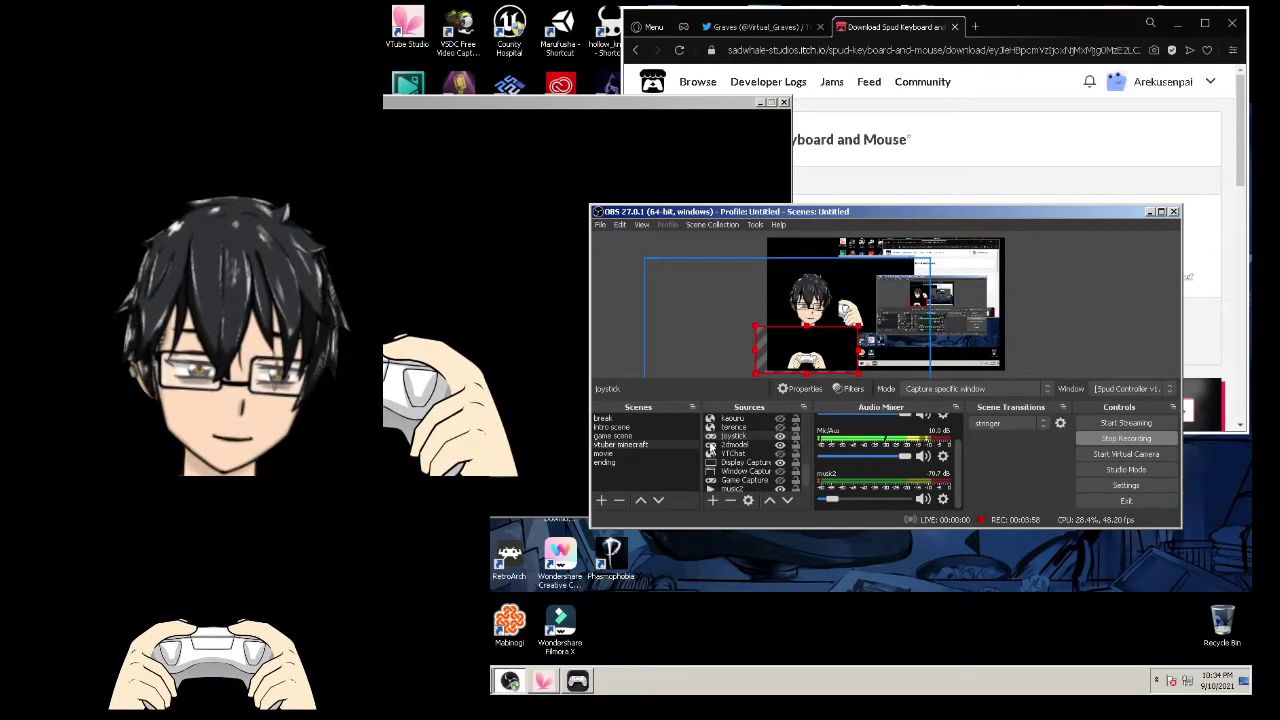
pyautogui.click(733, 446)
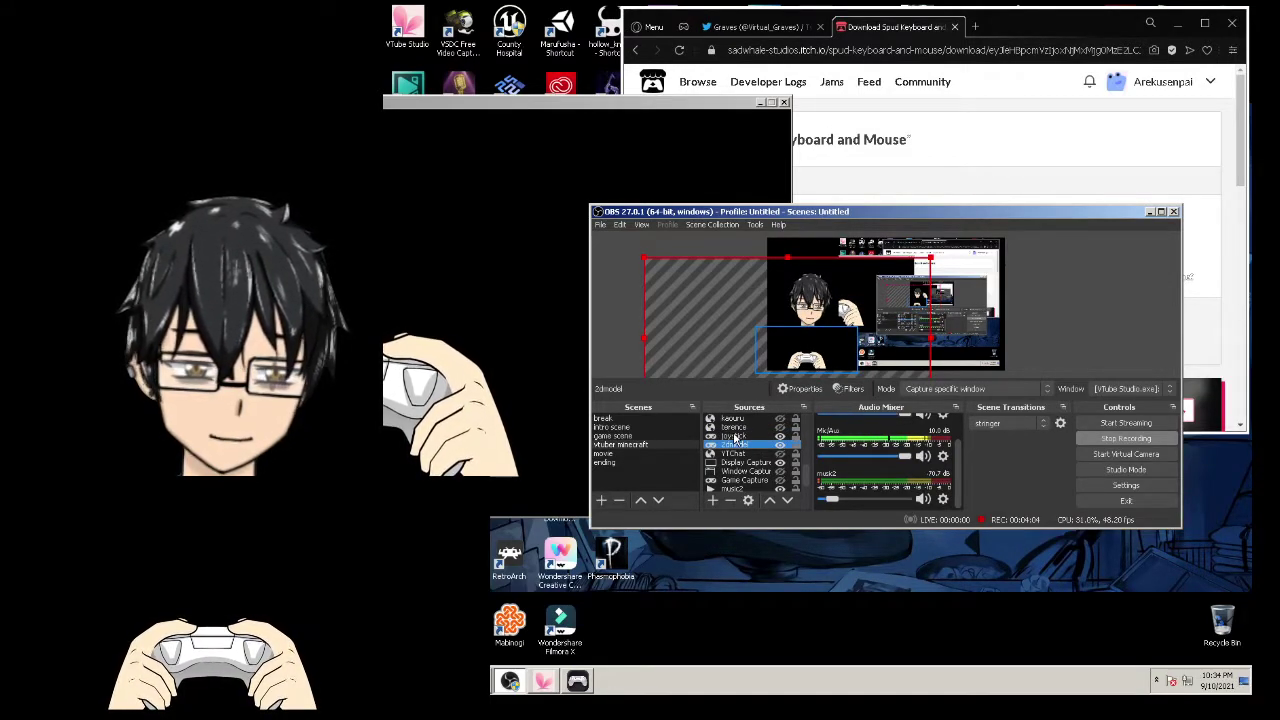
pyautogui.click(735, 437)
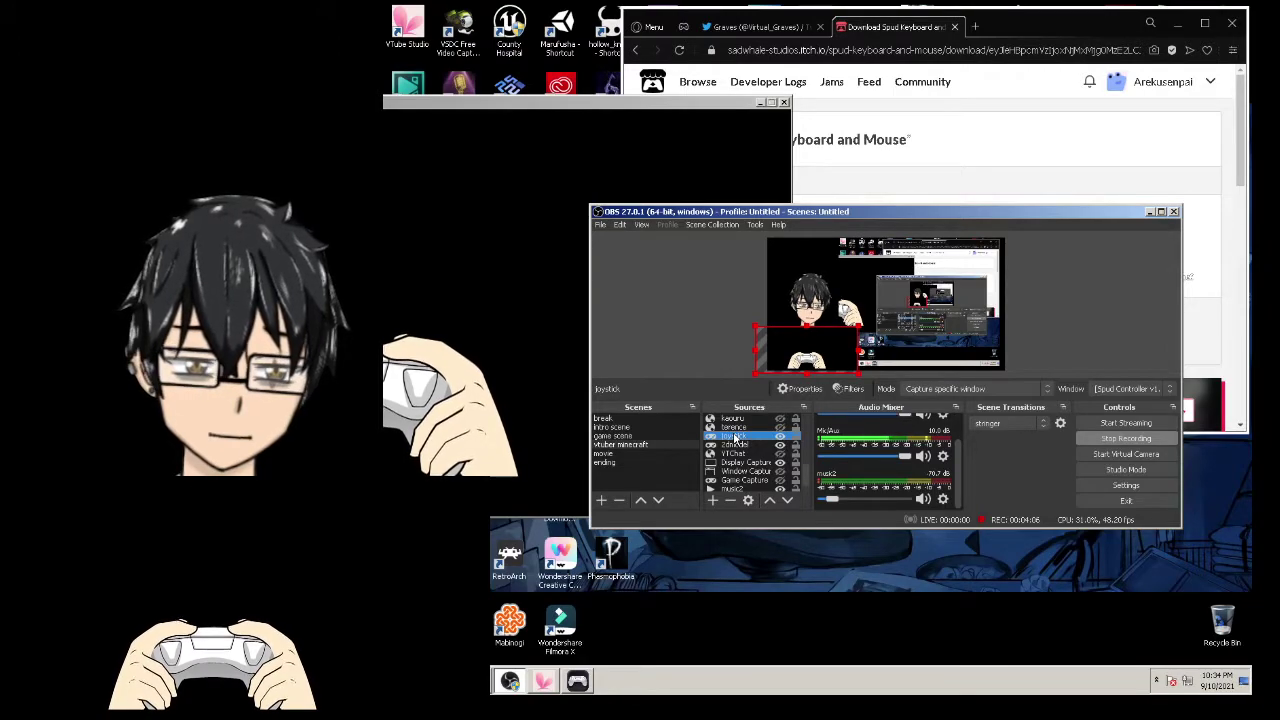
pyautogui.moveTo(857, 326); pyautogui.dragTo(810, 354)
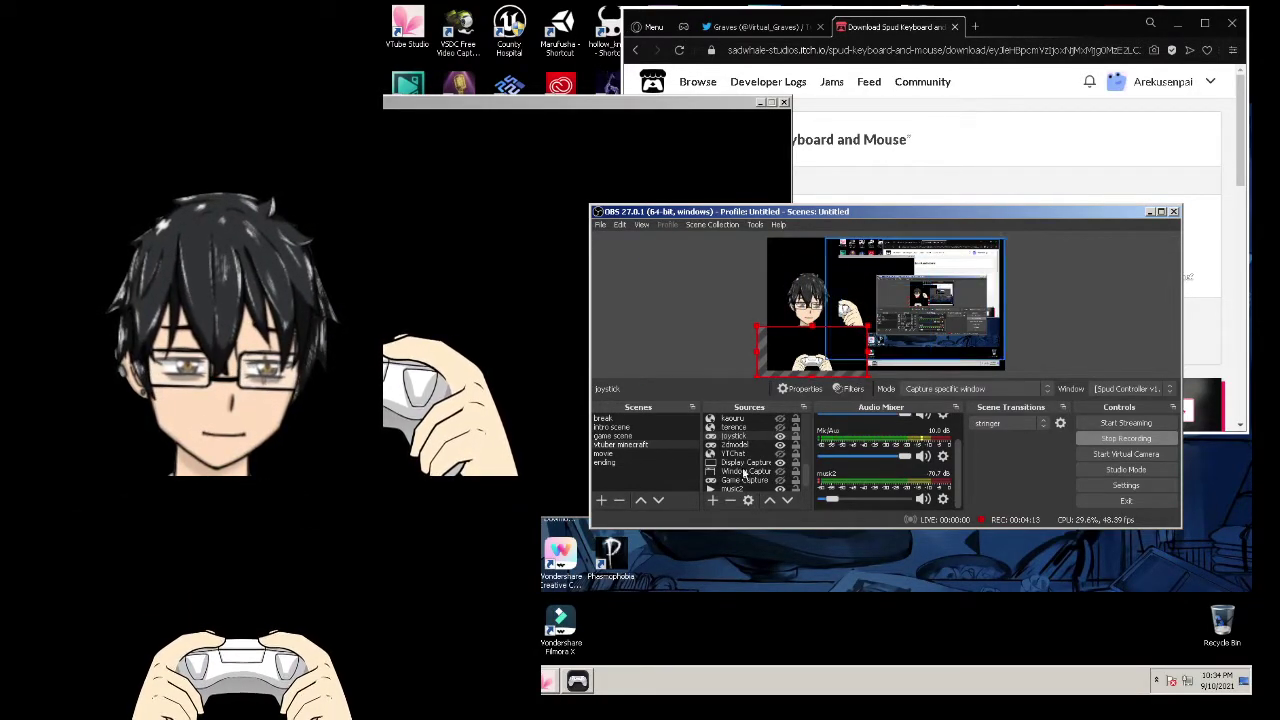
# Try a Chroma Key filter on the joystick source, keeping the default filter name
pyautogui.rightClick(728, 436)
pyautogui.click(779, 413)
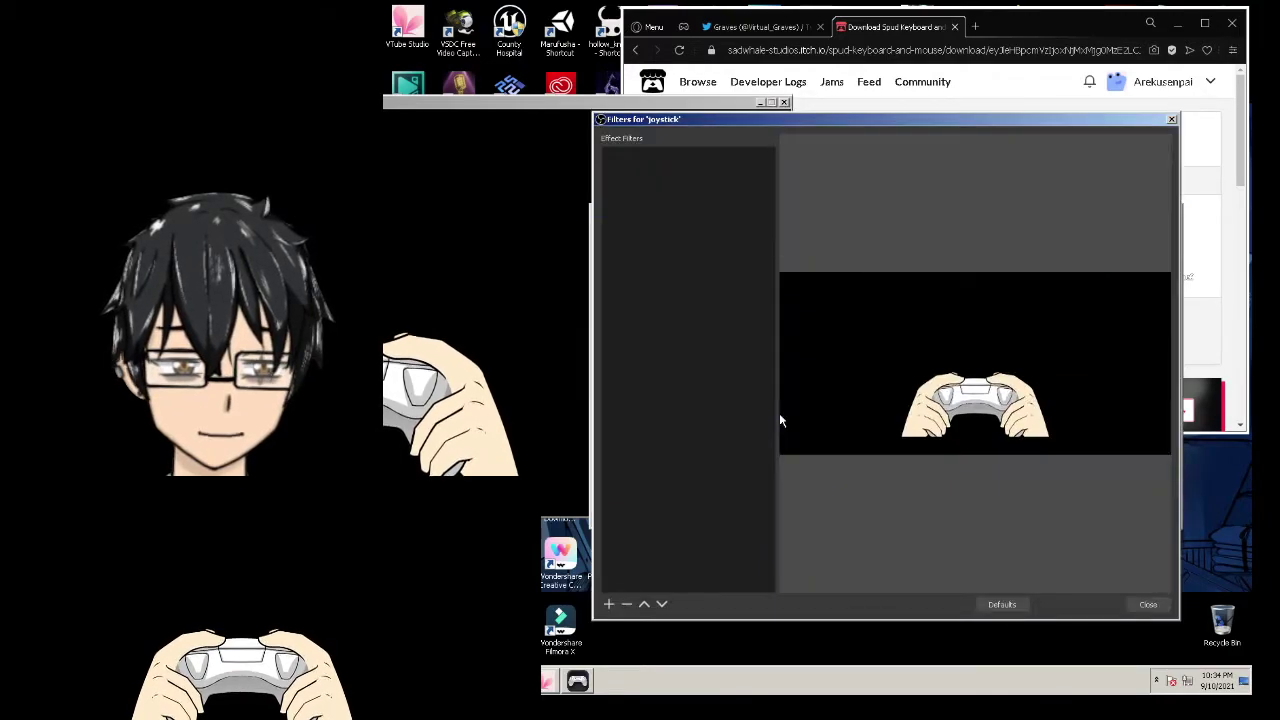
pyautogui.moveTo(871, 116); pyautogui.dragTo(899, 108)
pyautogui.click(636, 596)
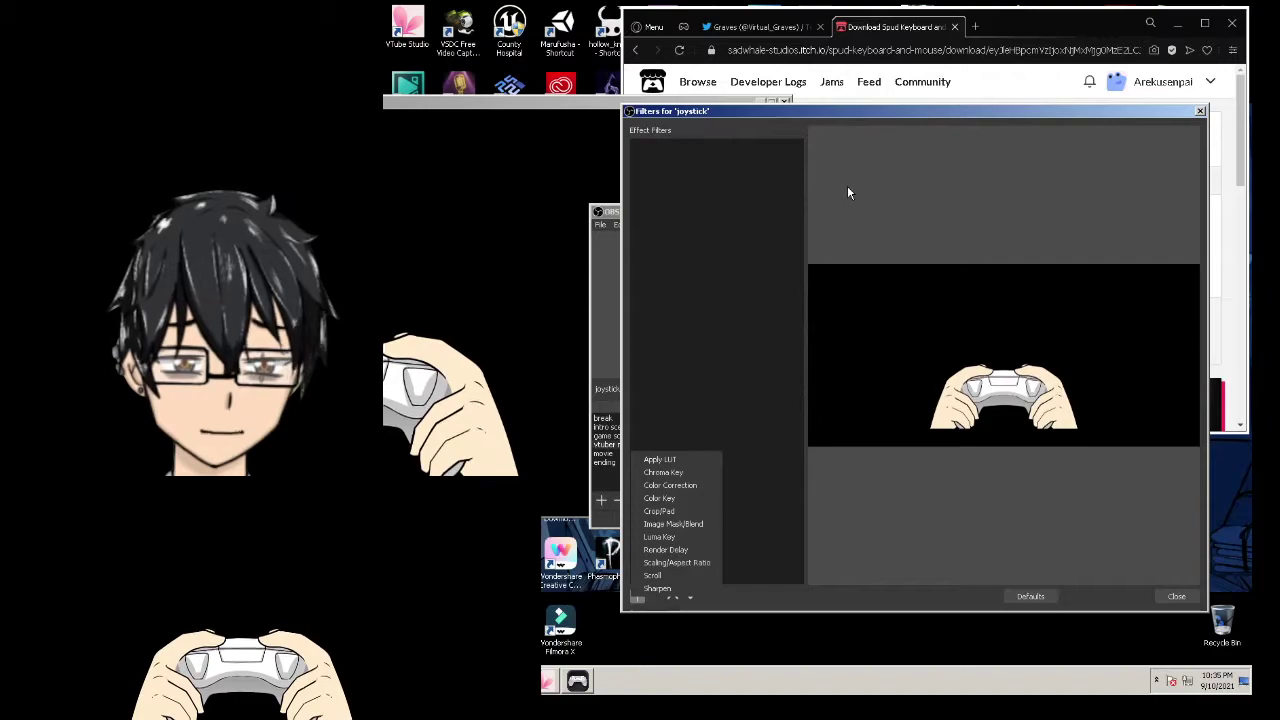
pyautogui.click(687, 472)
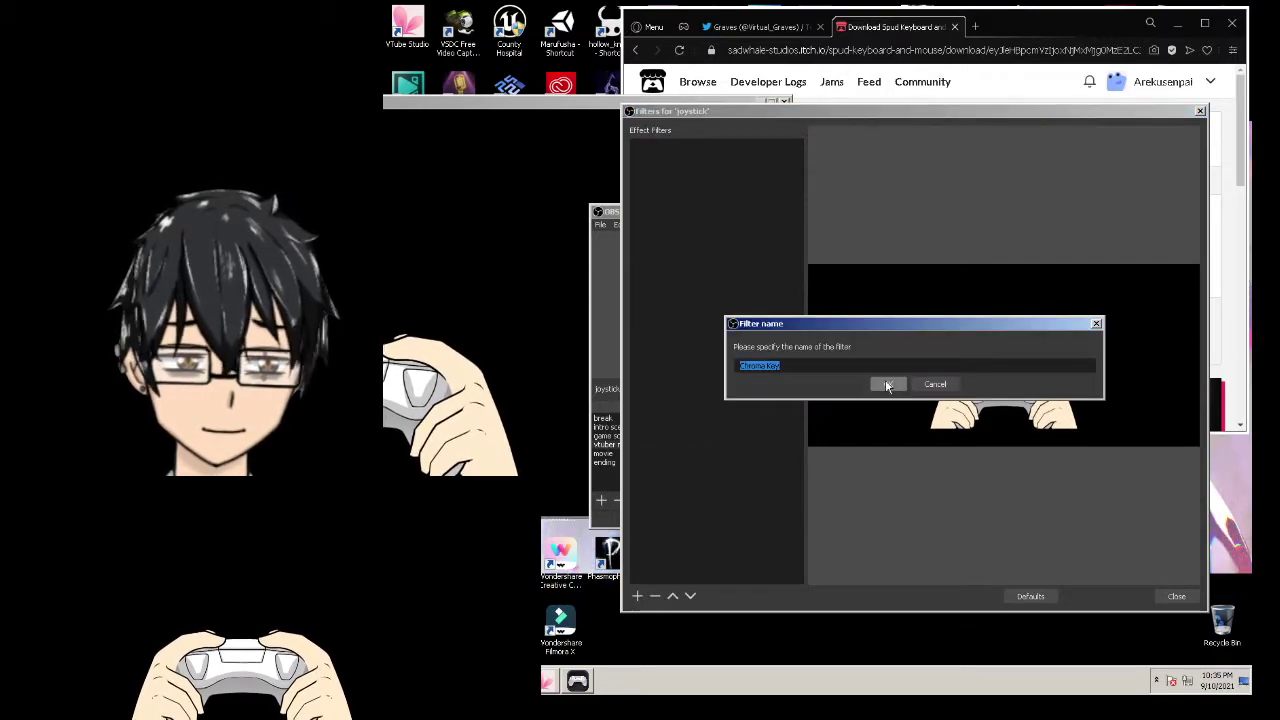
pyautogui.click(886, 384)
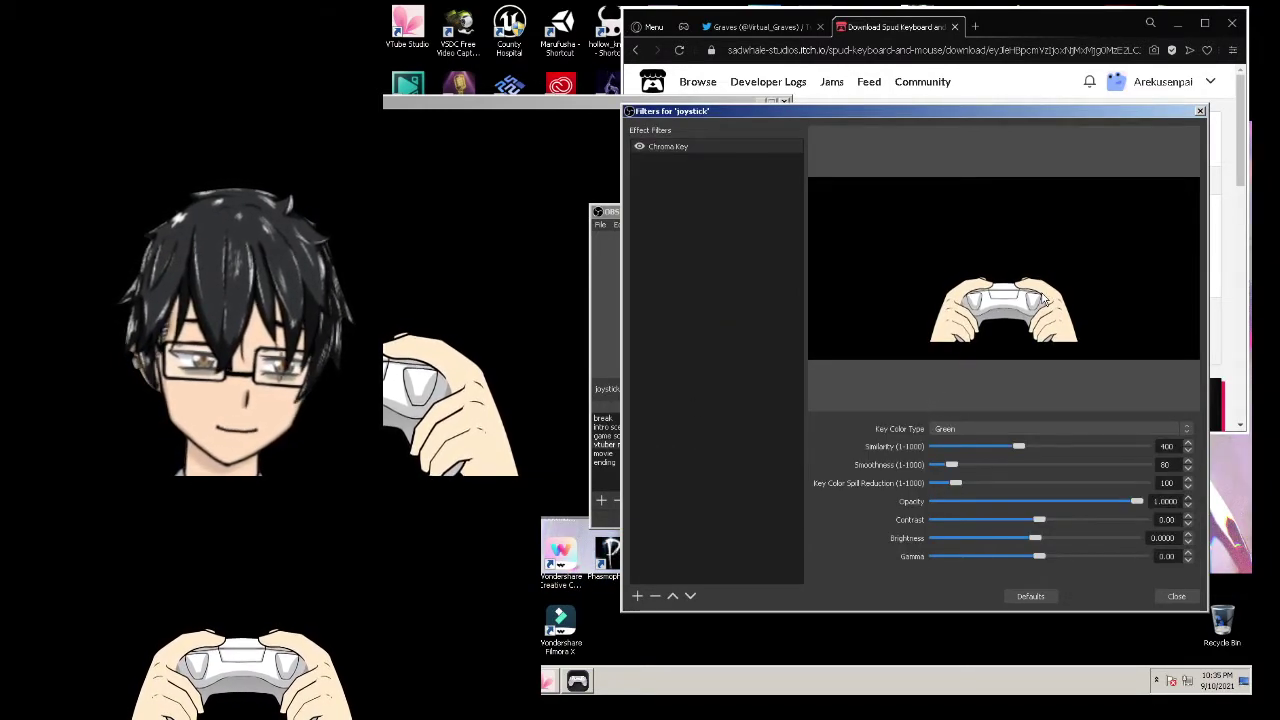
# Try a custom black key colour (#000000) in the Chroma Key filter and close the filter settings
pyautogui.click(996, 429)
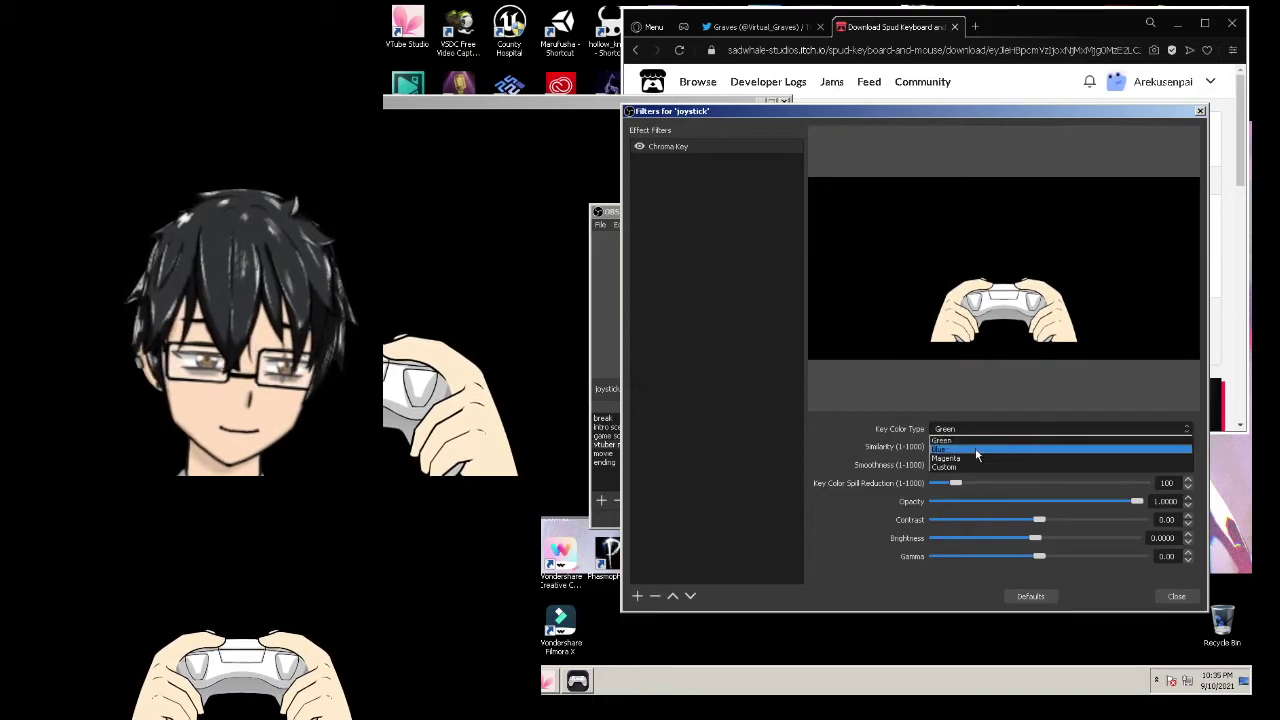
pyautogui.click(967, 470)
pyautogui.click(962, 428)
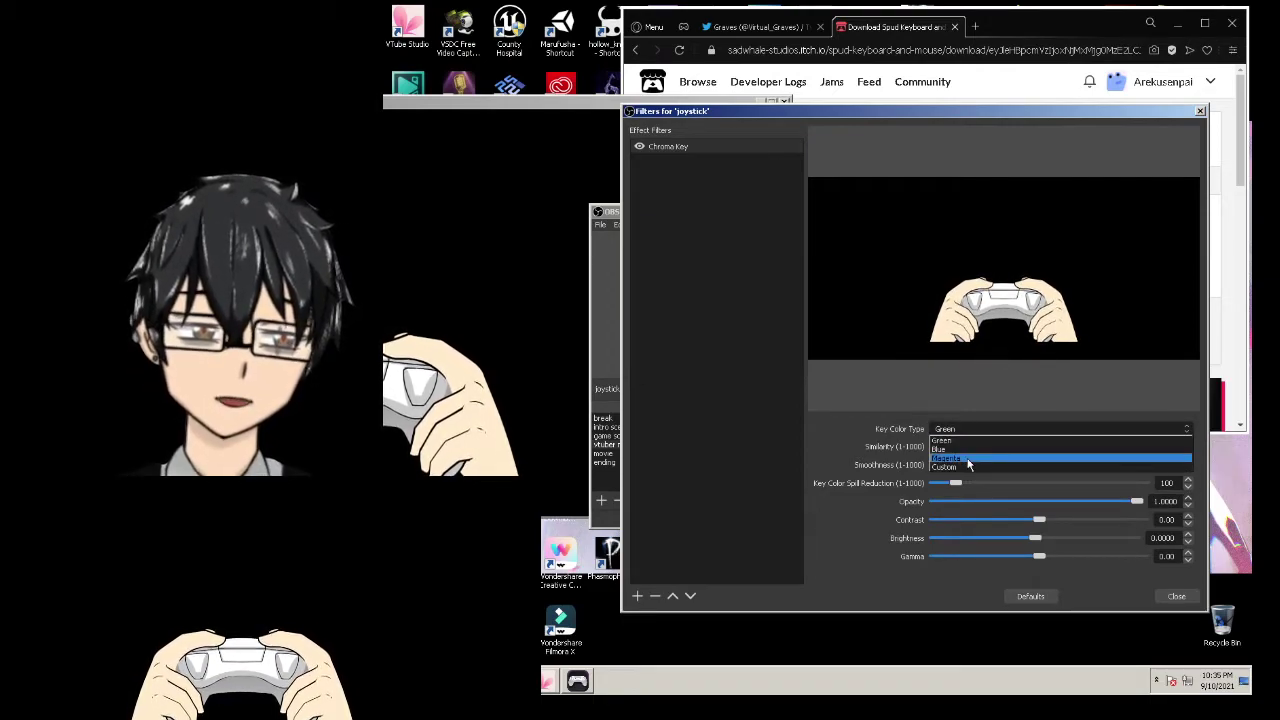
pyautogui.click(966, 472)
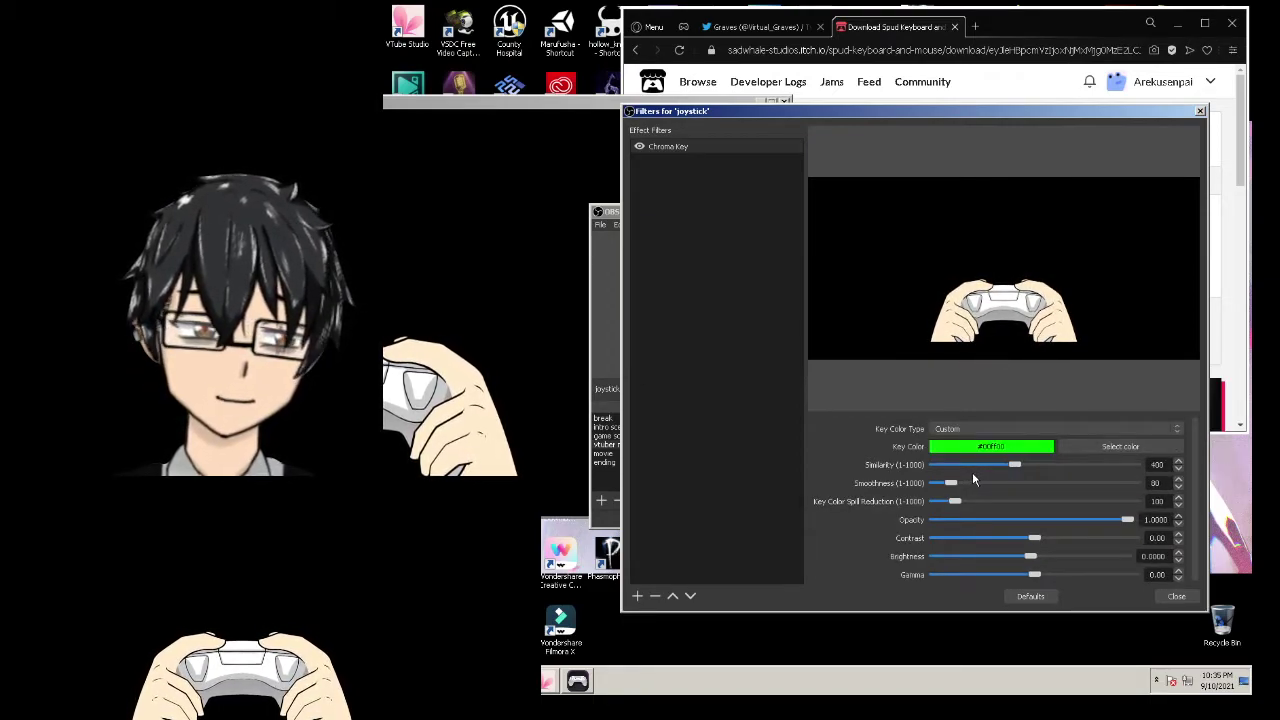
pyautogui.click(1107, 447)
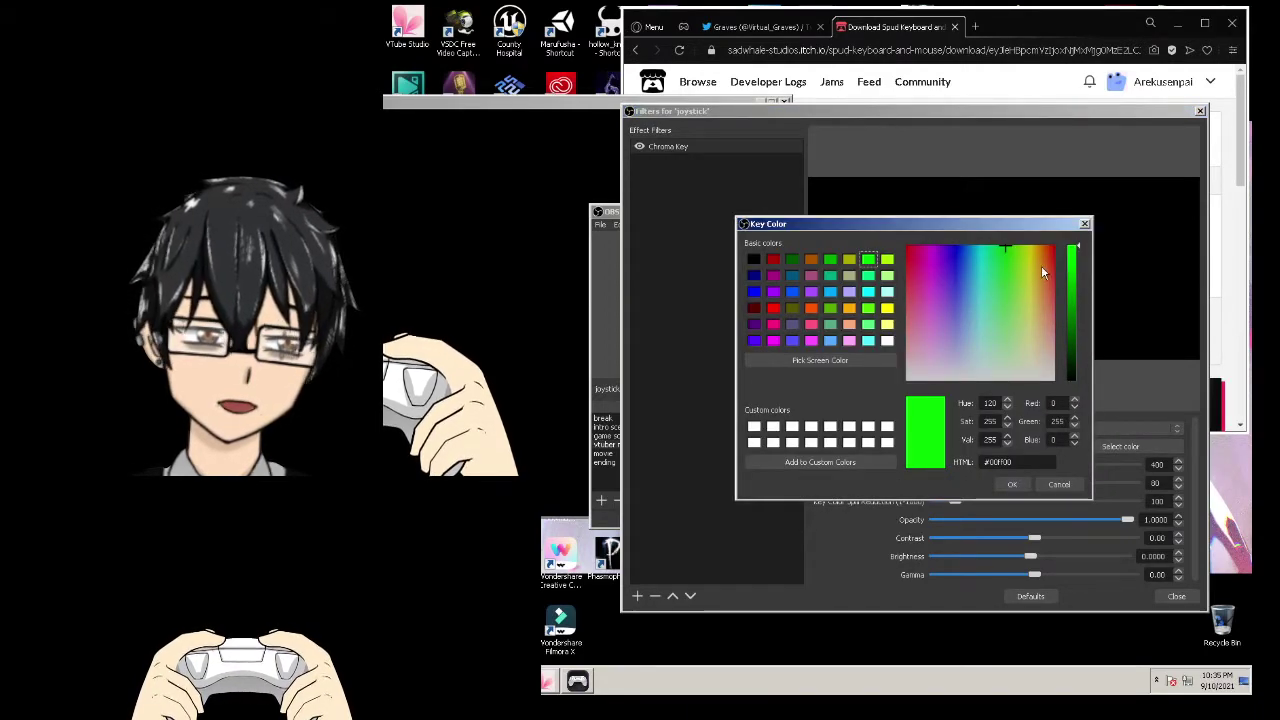
pyautogui.click(753, 260)
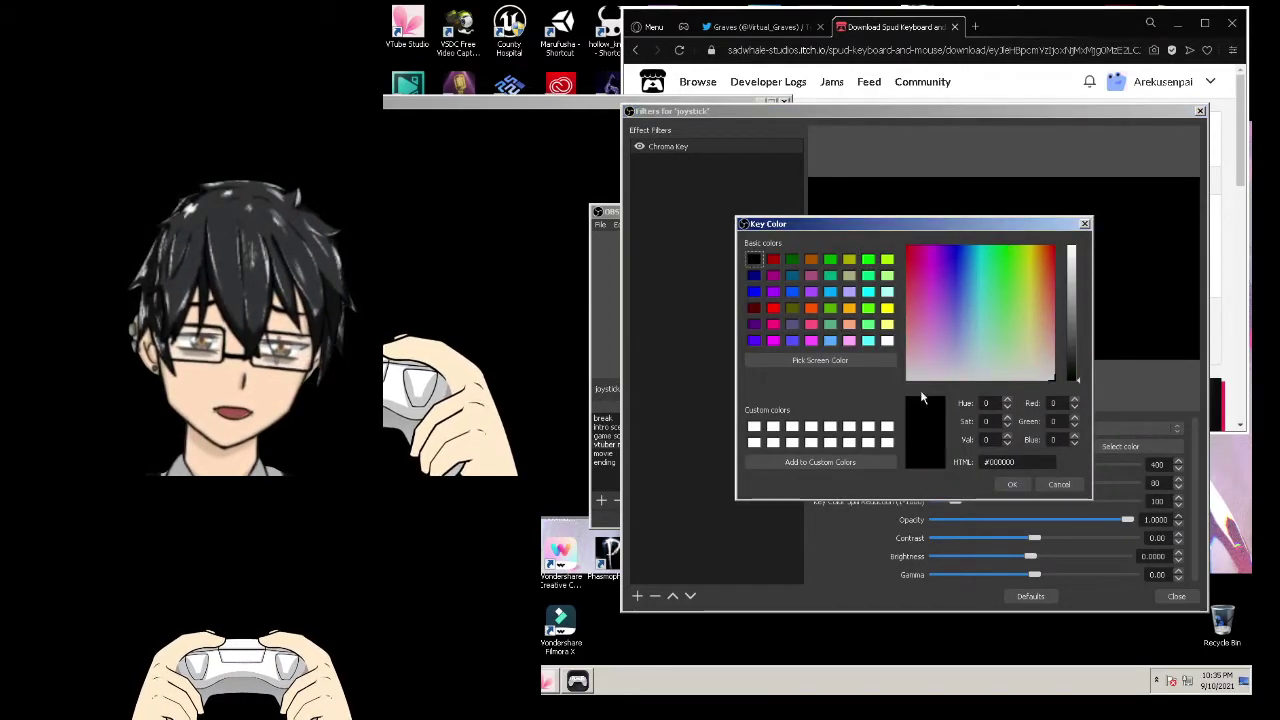
pyautogui.click(1011, 485)
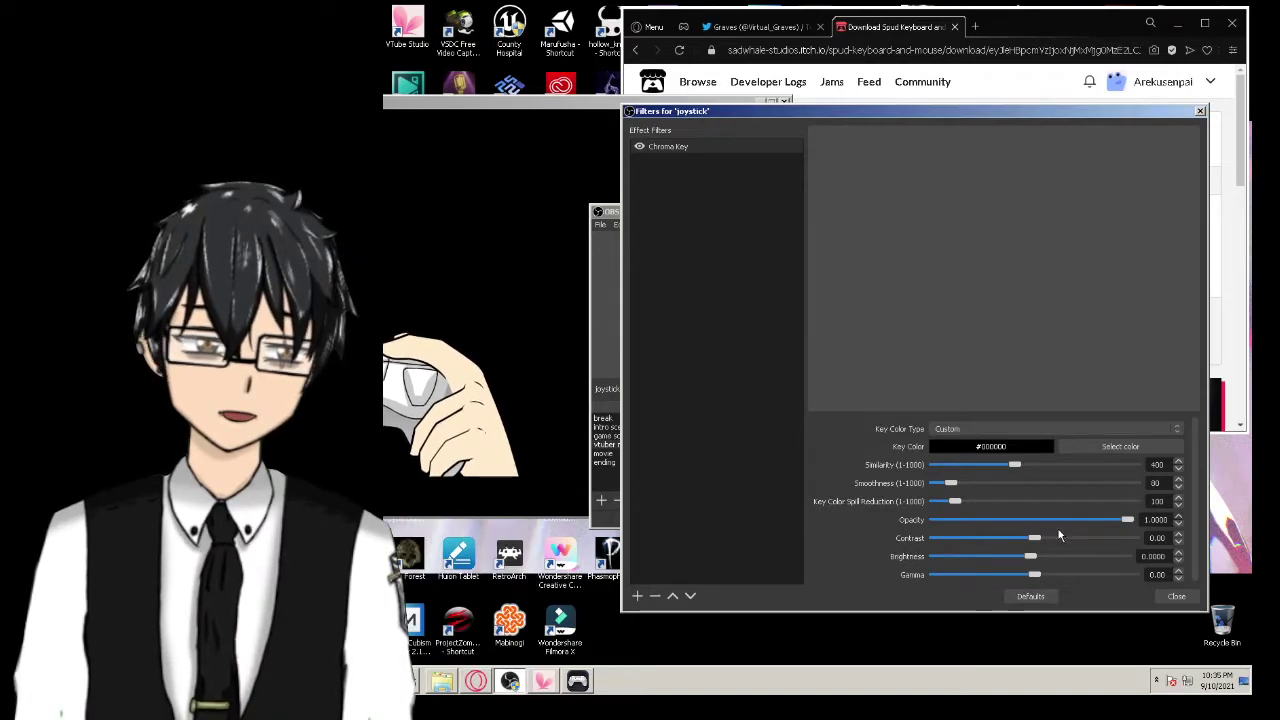
pyautogui.click(1174, 597)
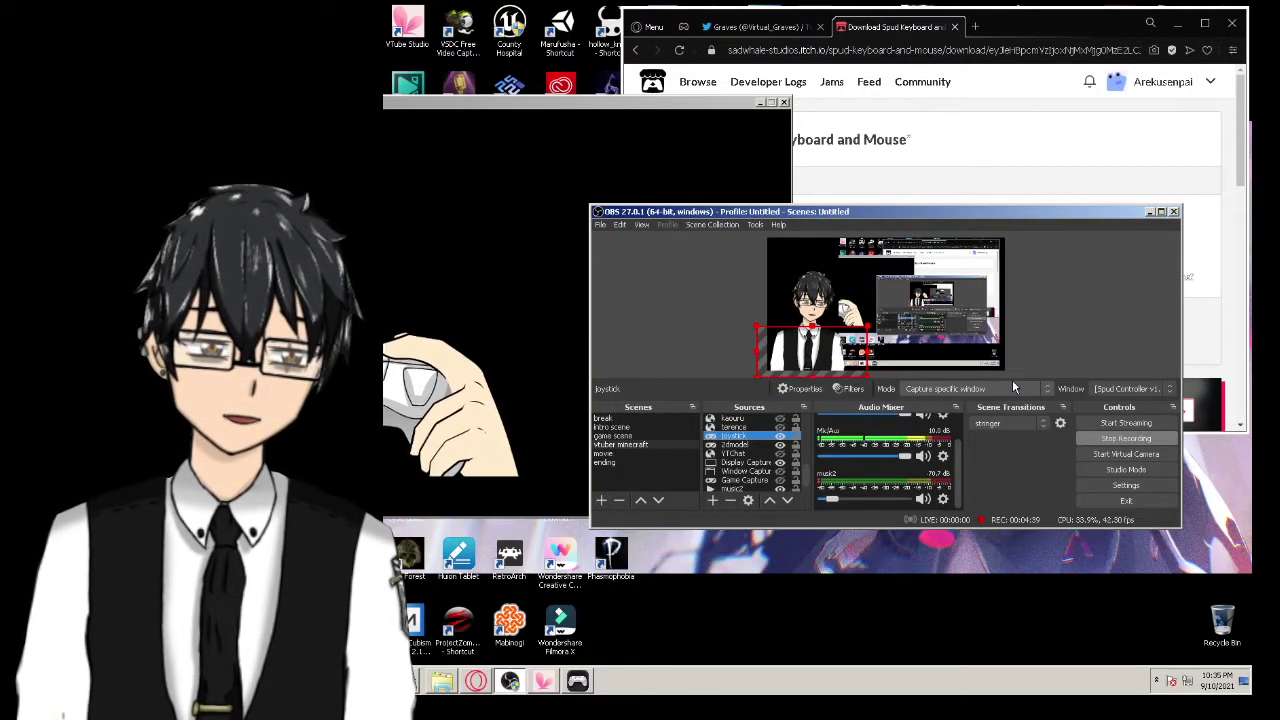
# Replace the joystick source's Chroma Key filter with a Color Key filter under its default name
pyautogui.rightClick(735, 437)
pyautogui.click(752, 412)
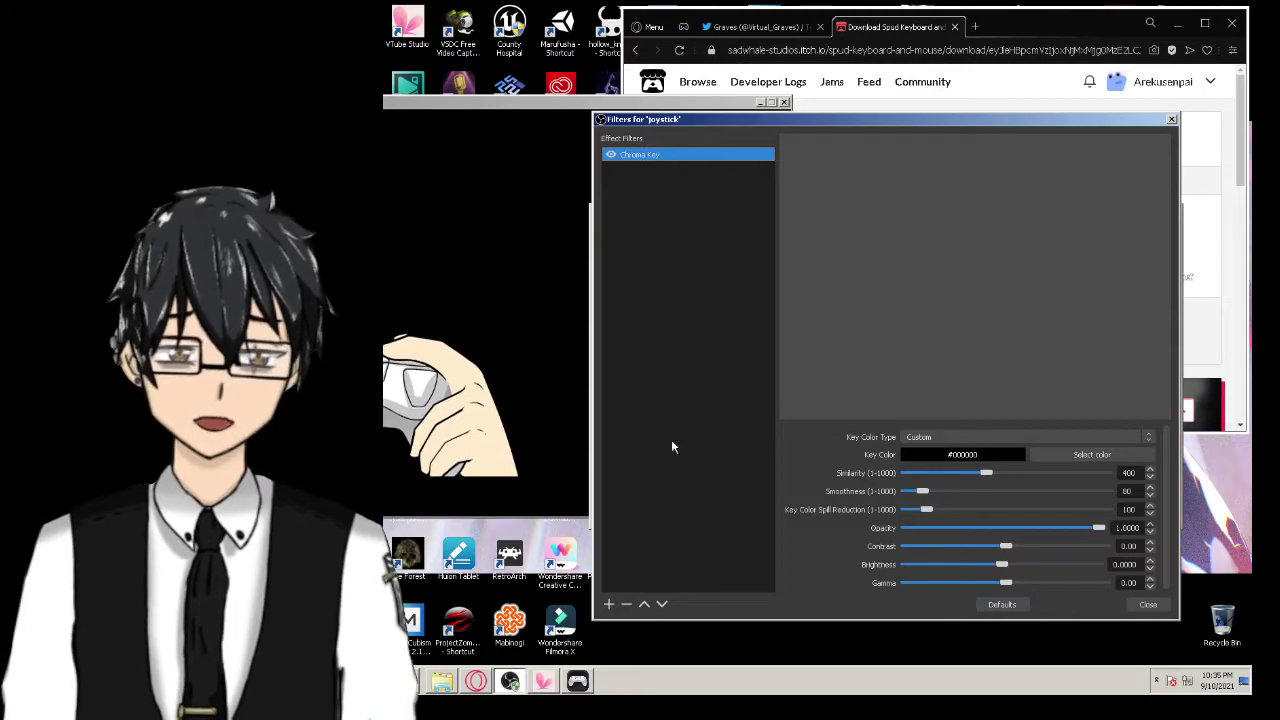
pyautogui.click(626, 604)
pyautogui.click(921, 389)
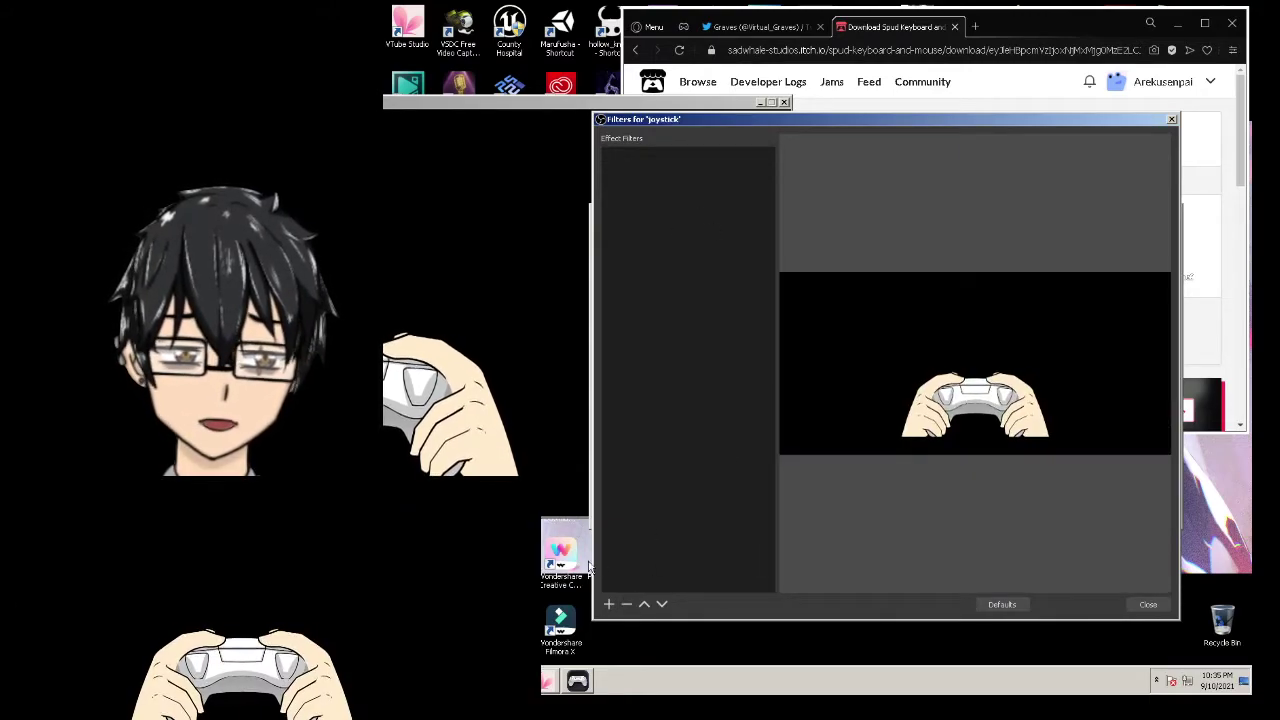
pyautogui.click(609, 605)
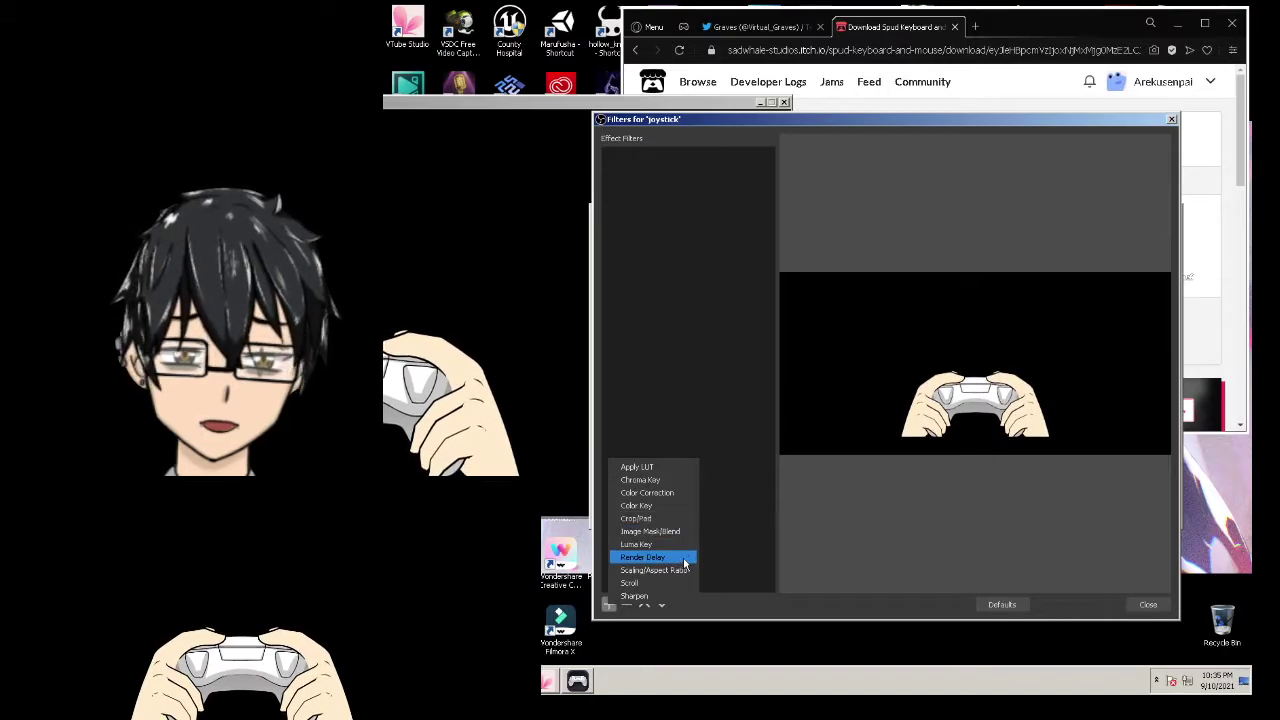
pyautogui.click(660, 506)
pyautogui.click(847, 394)
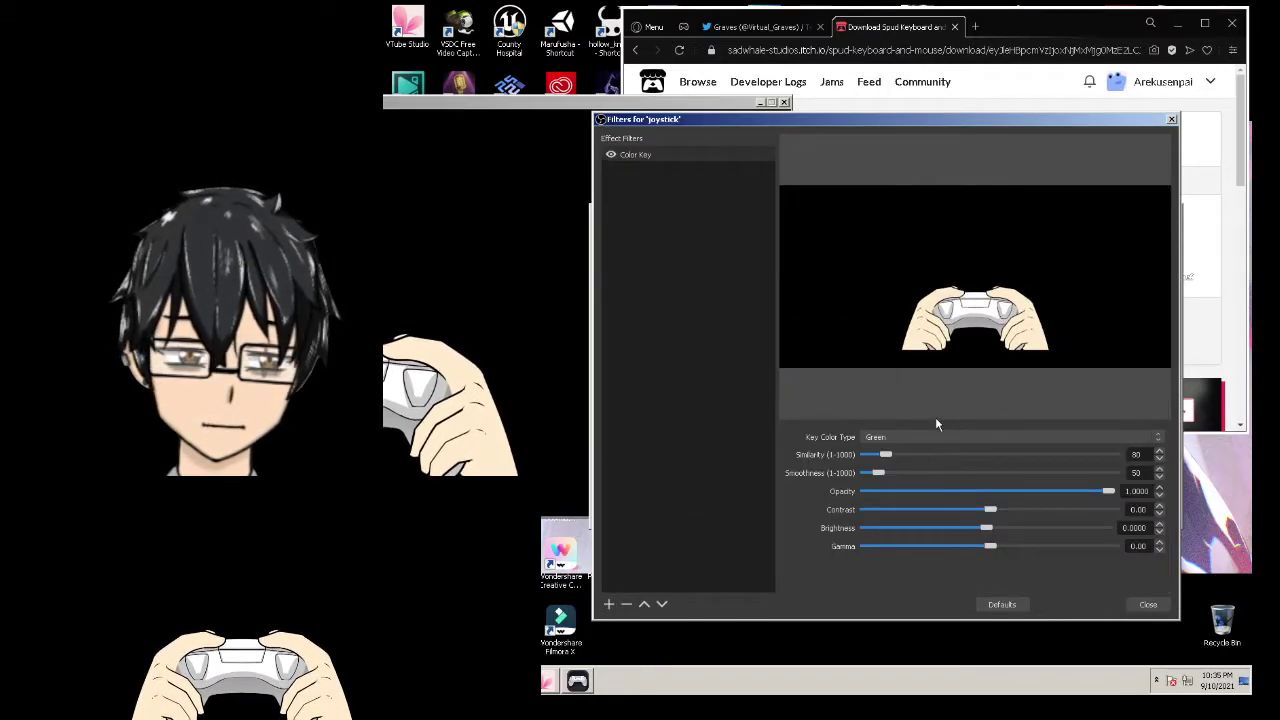
# Set the Color Key filter to a custom black key colour (#000000) and close the filter settings
pyautogui.click(912, 437)
pyautogui.click(906, 482)
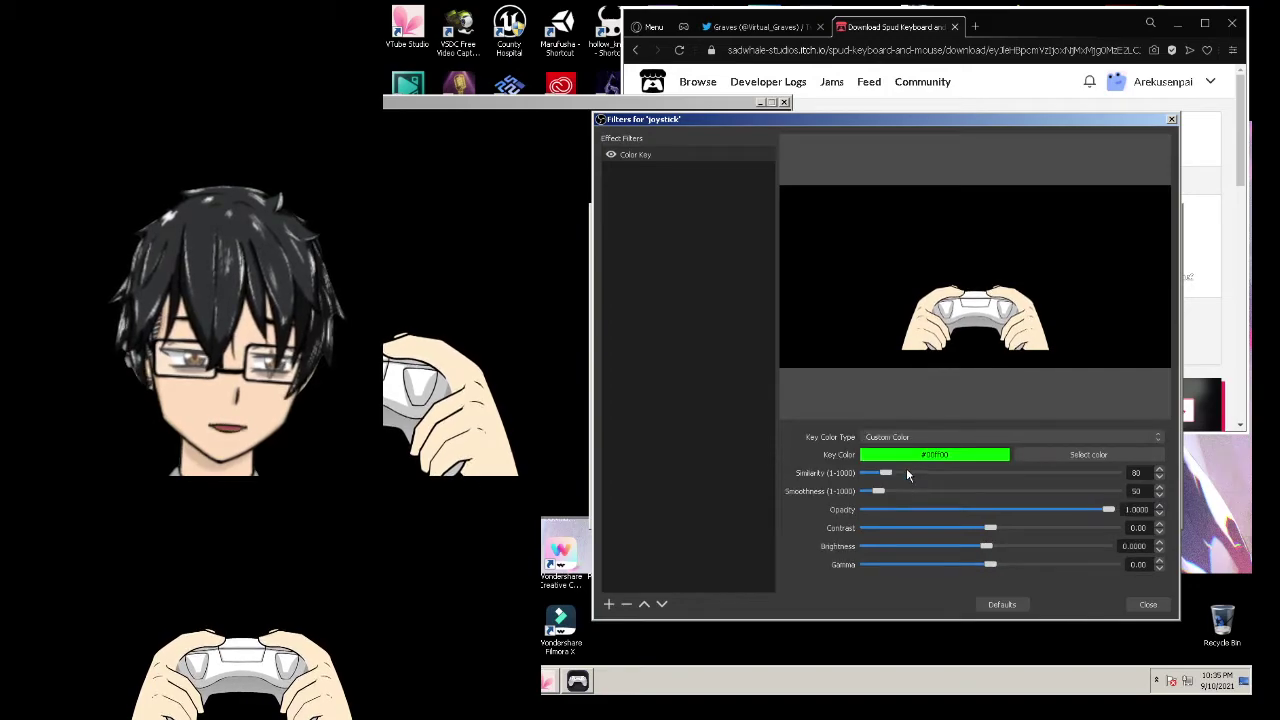
pyautogui.click(1088, 455)
pyautogui.click(721, 268)
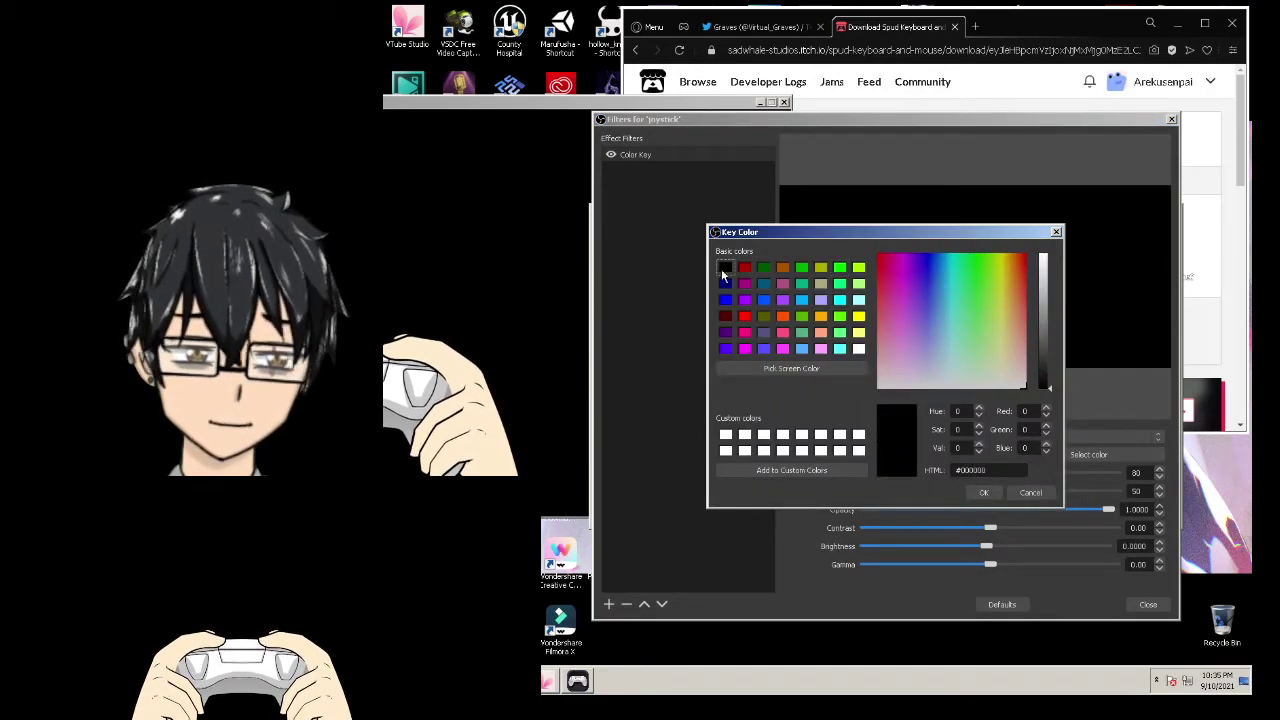
pyautogui.click(983, 492)
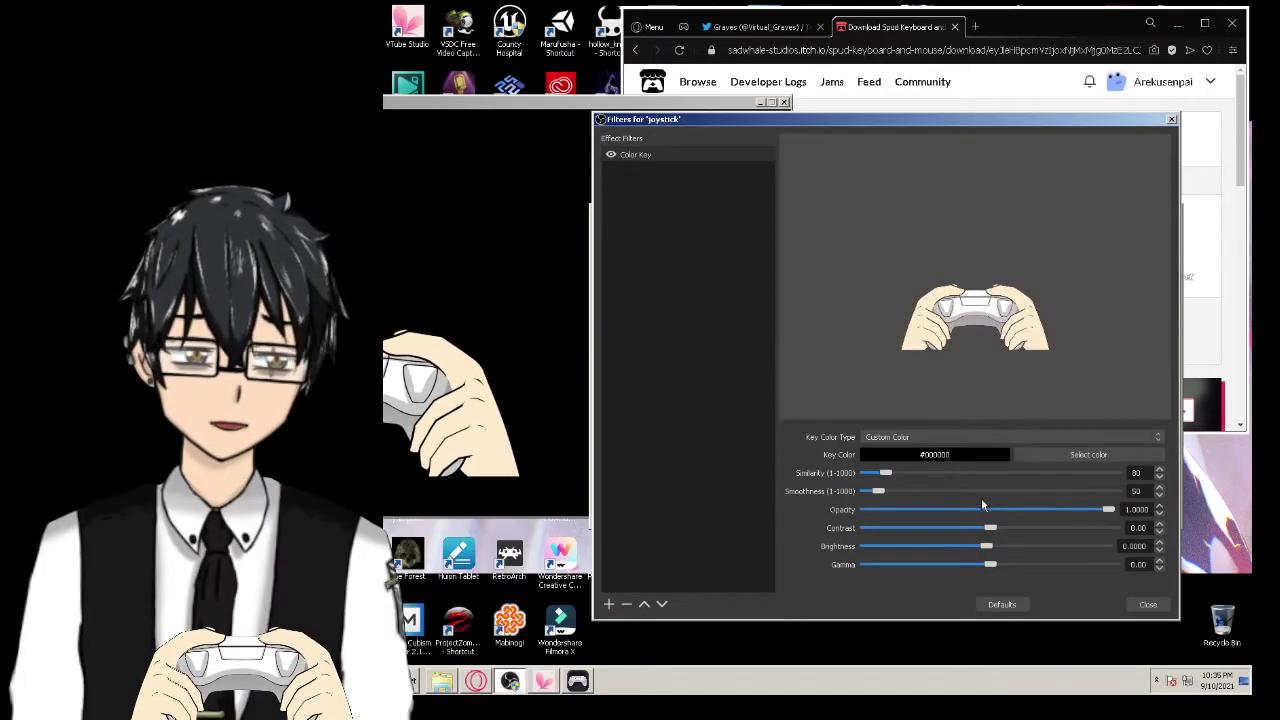
pyautogui.click(1148, 604)
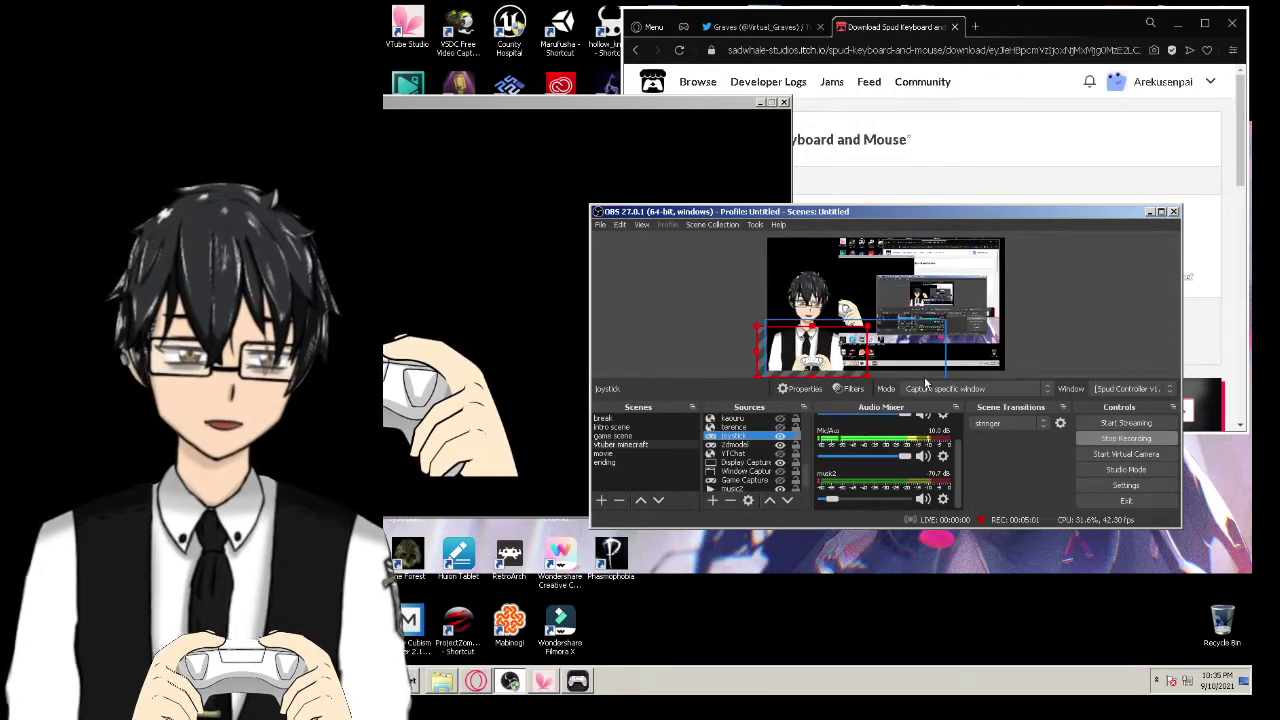
# Resize and reposition the joystick capture so the controller hands sit in front of the avatar's lower torso
pyautogui.moveTo(822, 358); pyautogui.dragTo(810, 362)
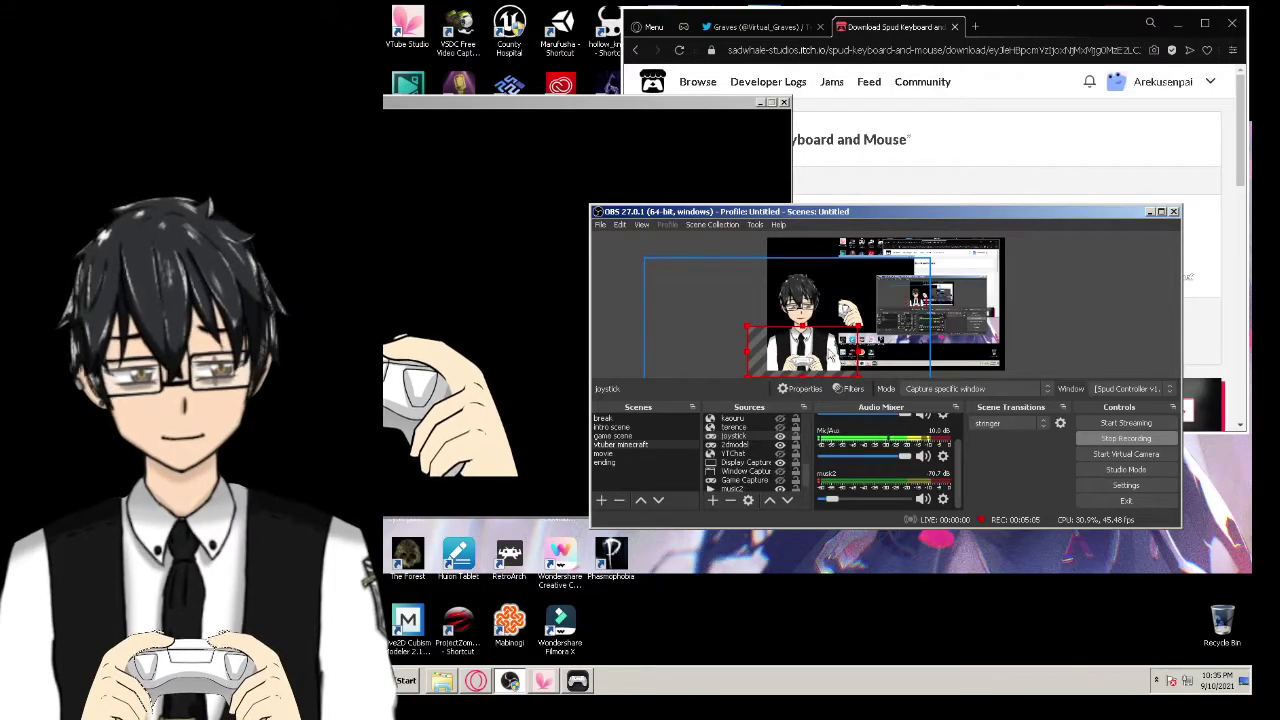
pyautogui.moveTo(858, 326); pyautogui.dragTo(908, 301)
pyautogui.moveTo(868, 349); pyautogui.dragTo(841, 354)
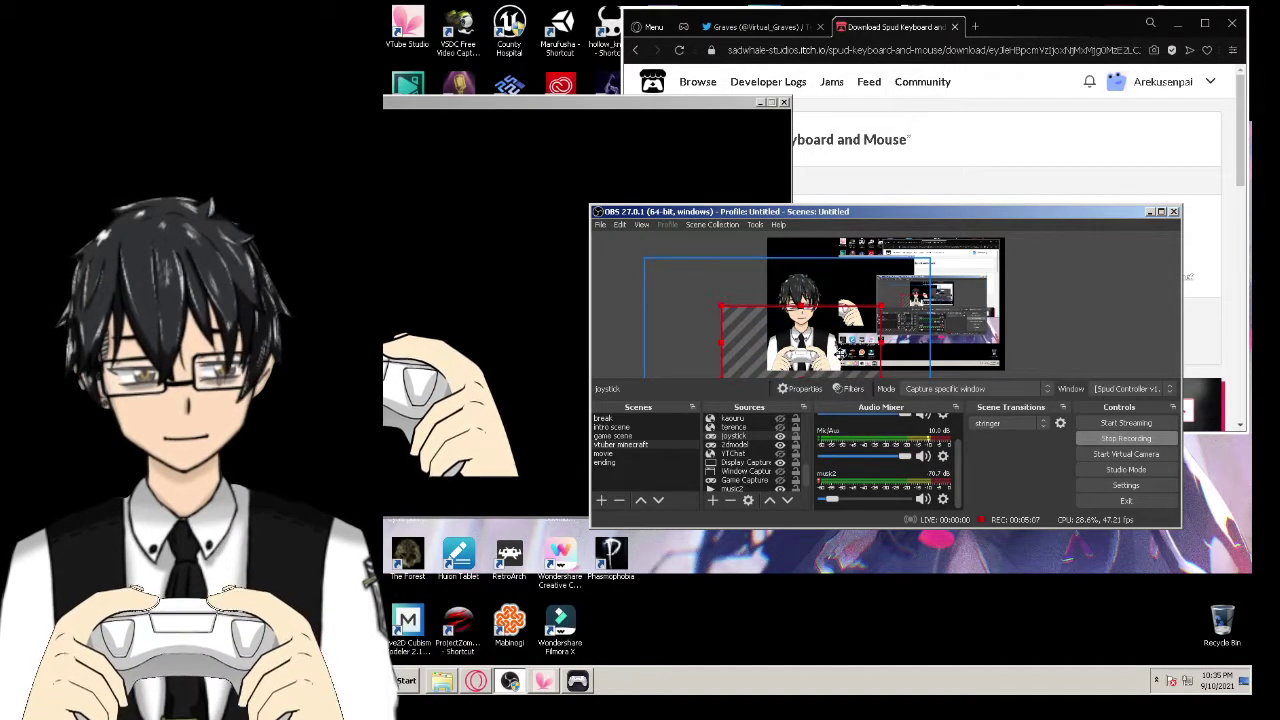
pyautogui.moveTo(881, 305); pyautogui.dragTo(835, 342)
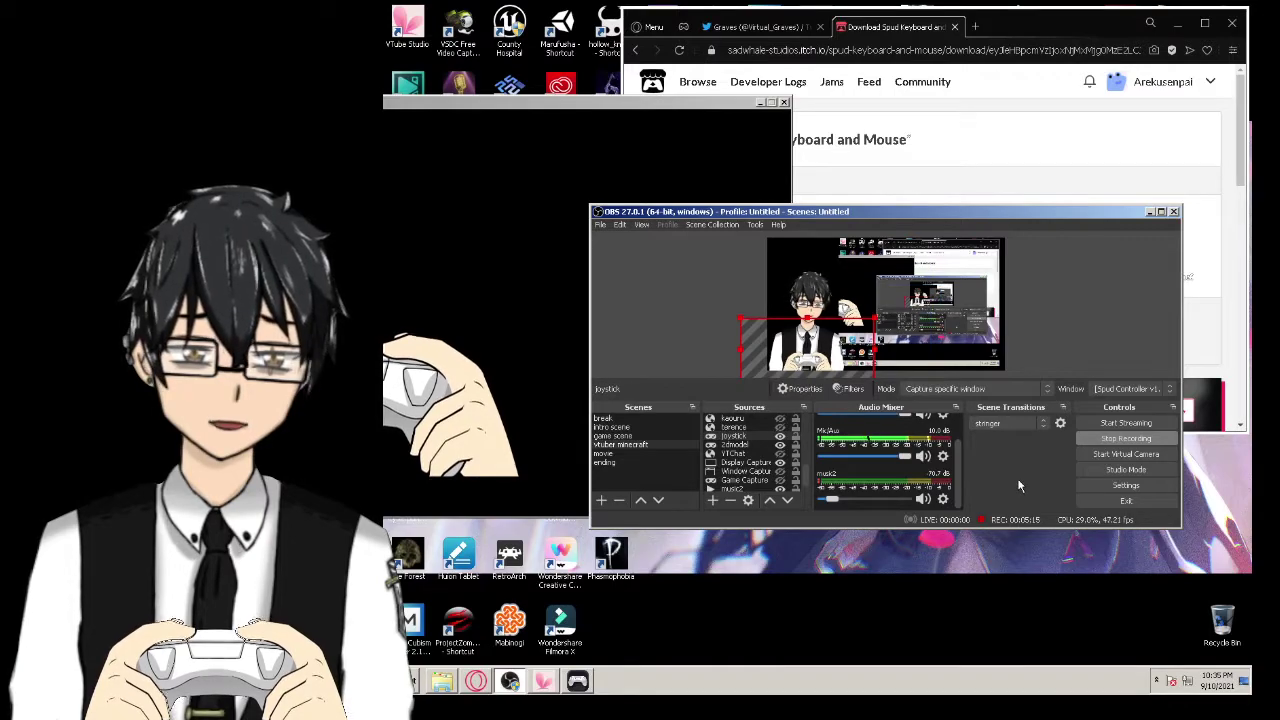
# Hide the joystick source and select the mouse and keyboard sources in the scene
pyautogui.scroll(2, 776, 457)
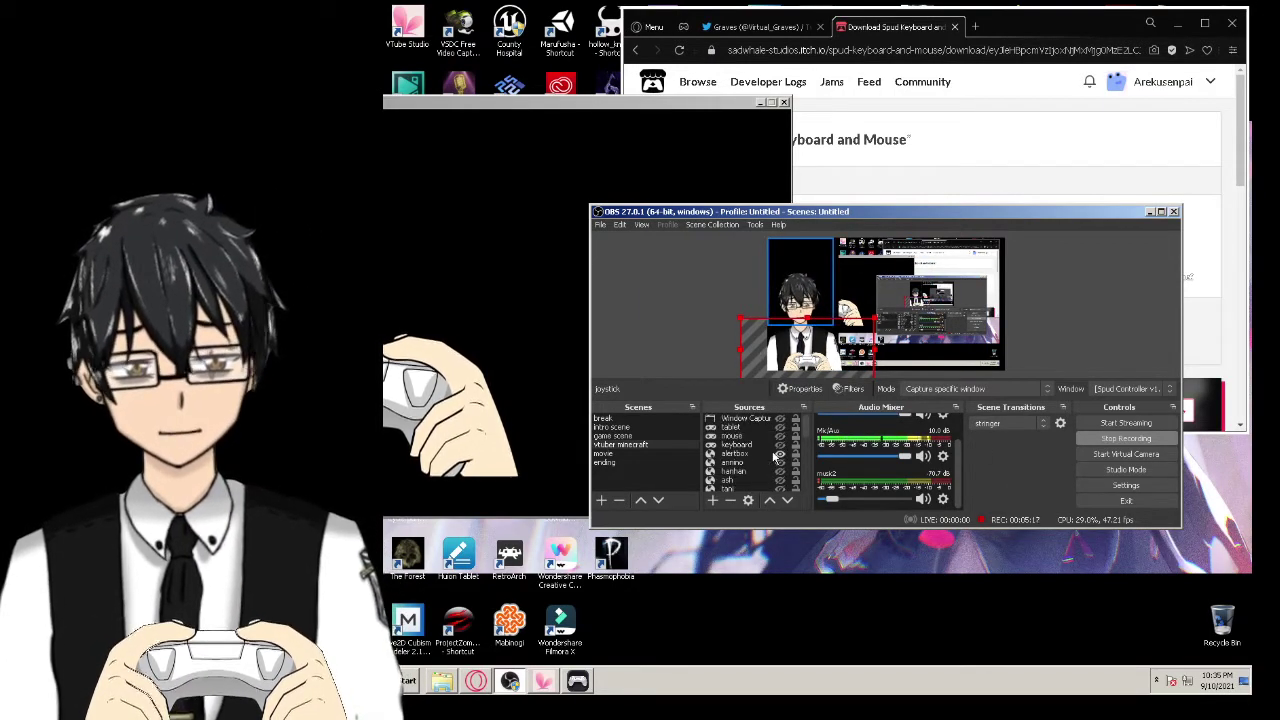
pyautogui.scroll(-1, 757, 483)
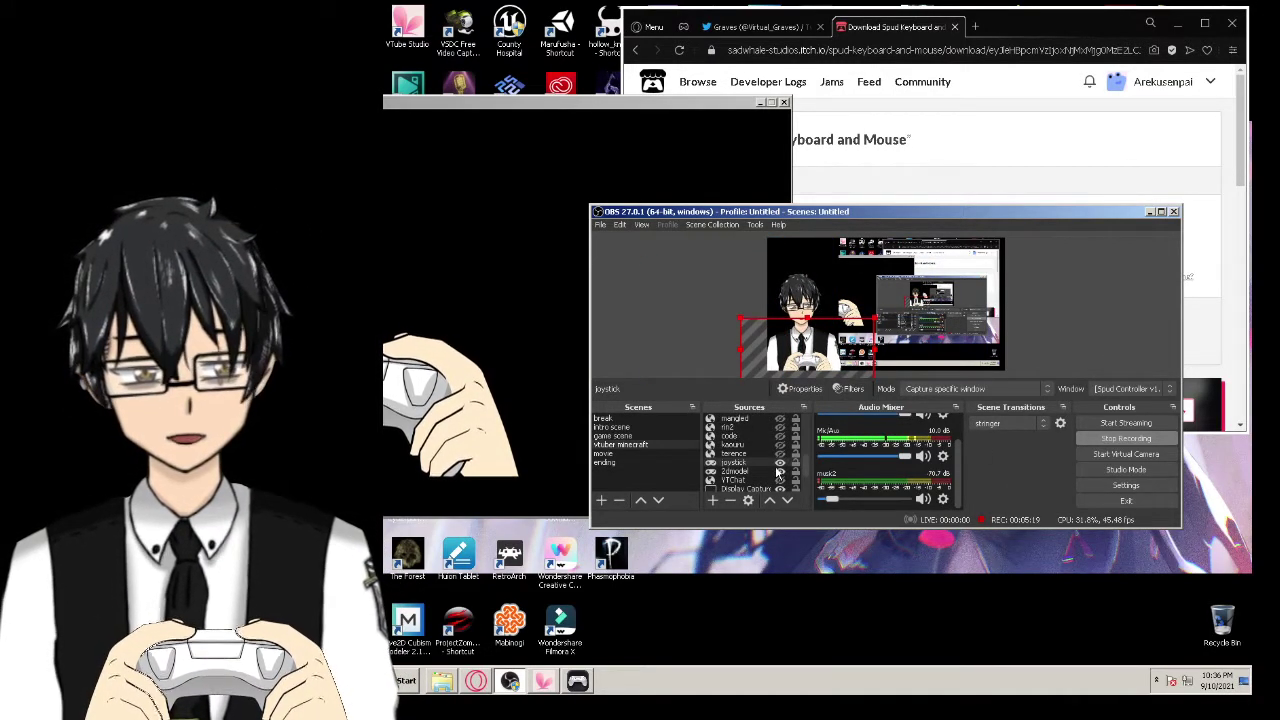
pyautogui.scroll(4, 779, 465)
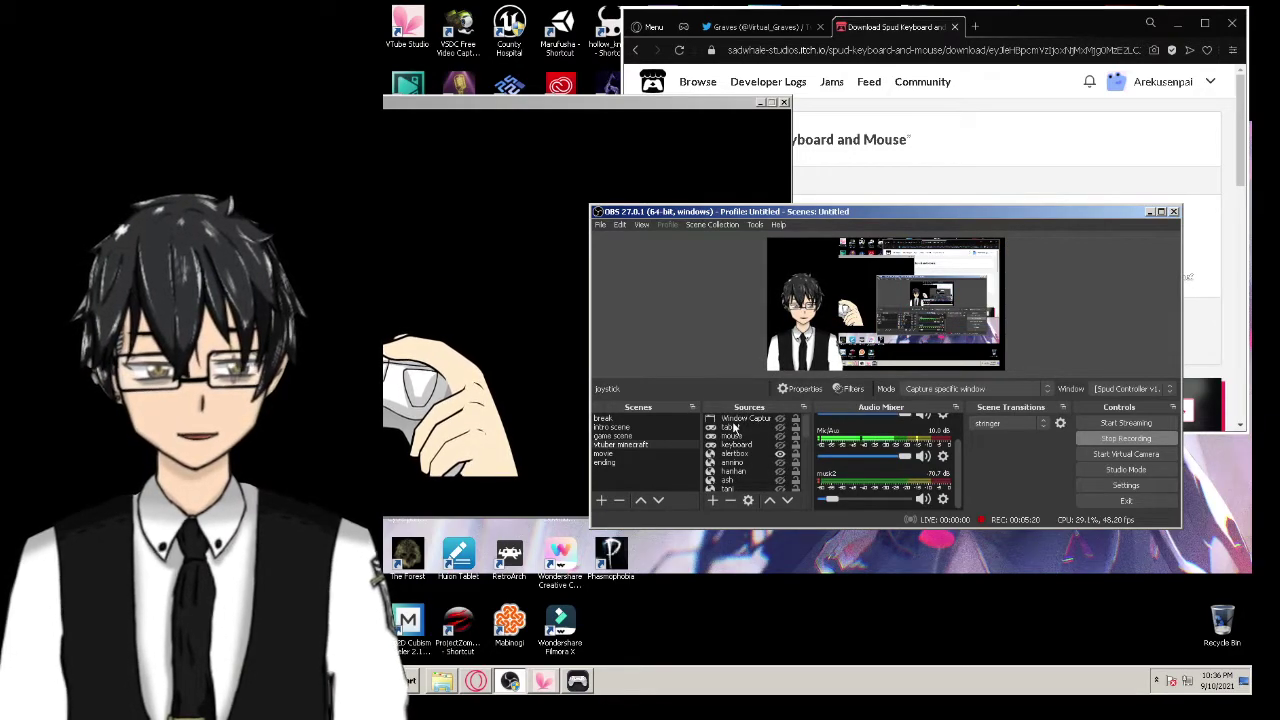
pyautogui.click(745, 428)
pyautogui.click(757, 436)
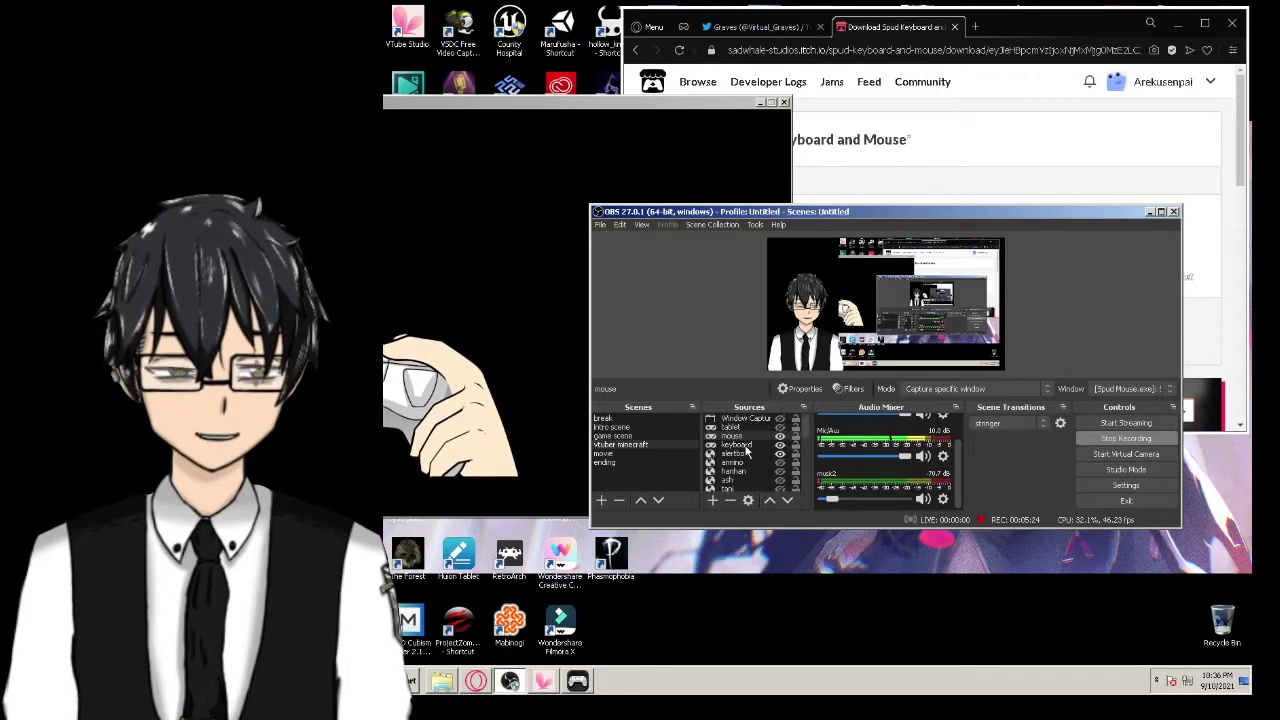
pyautogui.click(745, 445)
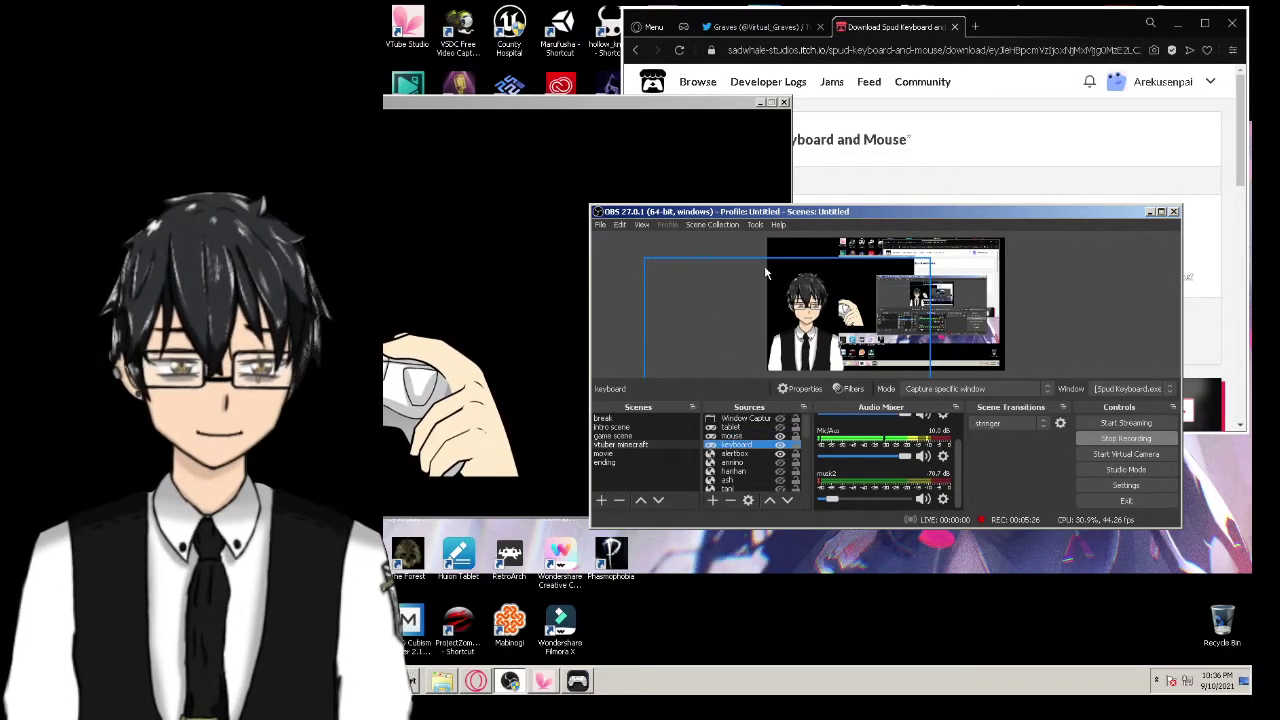
# Close the Spud Controller overlay and launch Spud Mouse and Spud Keyboard from the keyboard and mouse folder
pyautogui.click(784, 103)
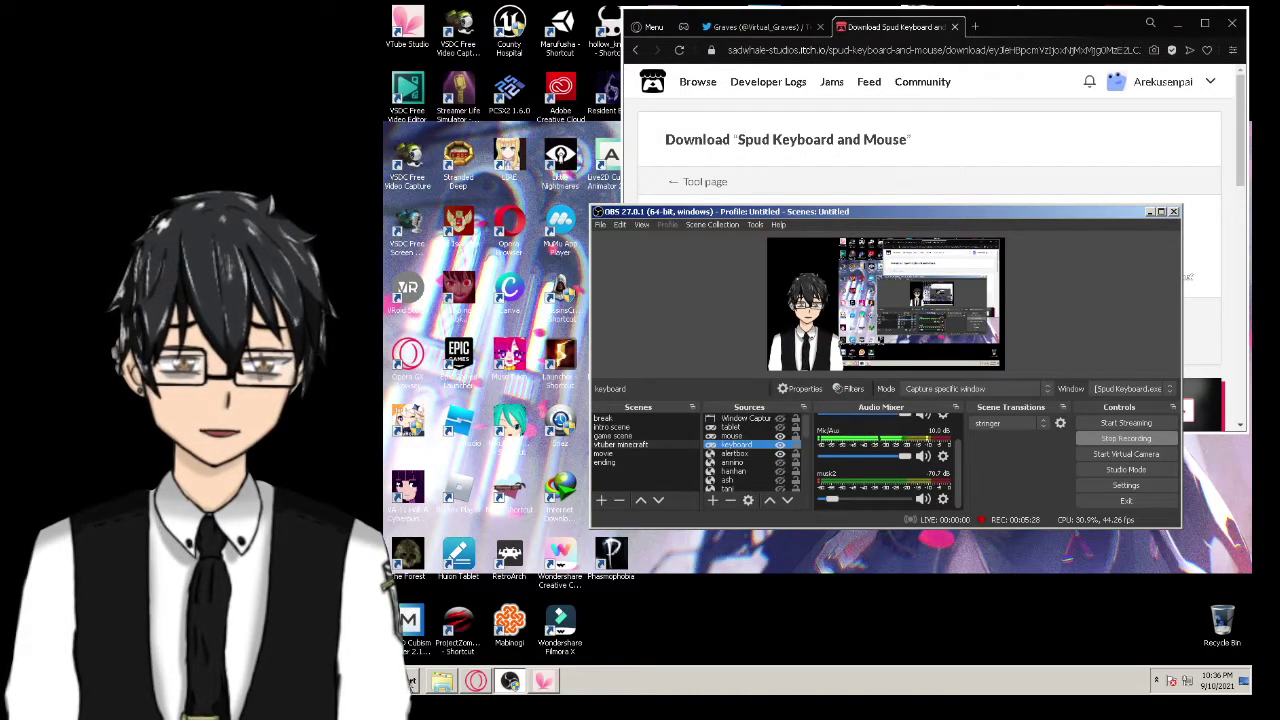
pyautogui.click(438, 682)
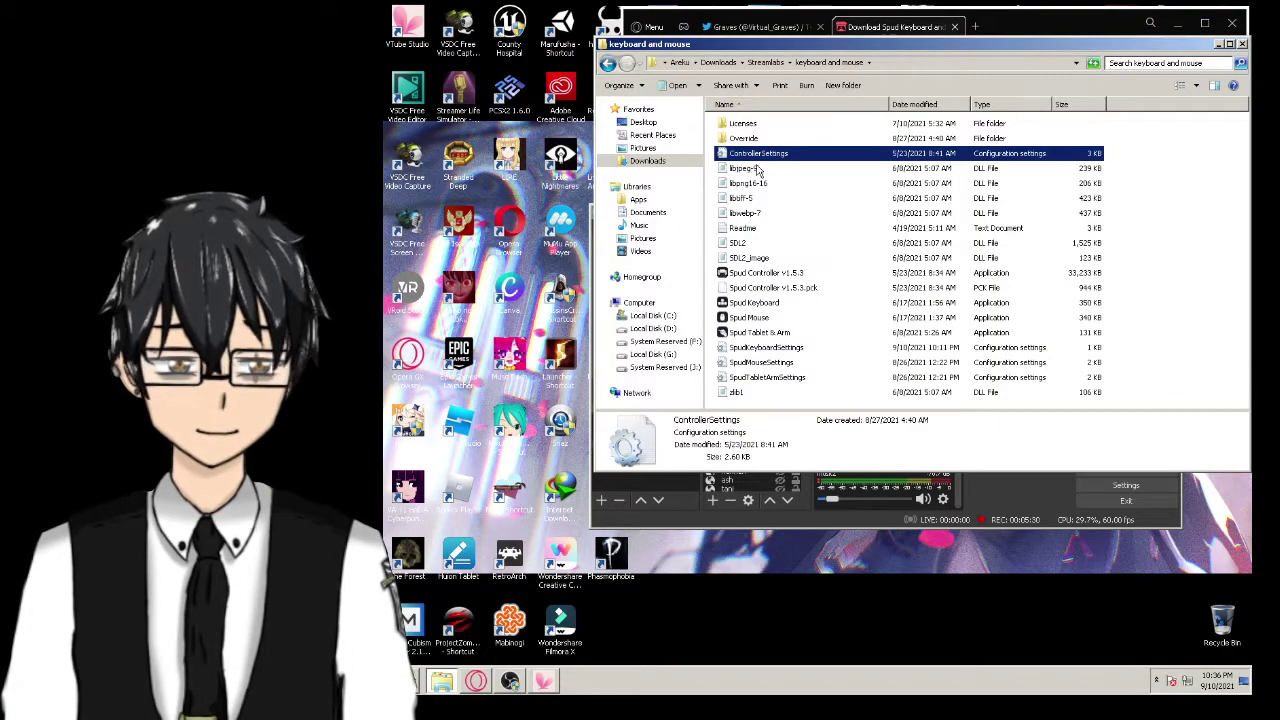
pyautogui.click(772, 273)
pyautogui.click(770, 303)
pyautogui.click(766, 333)
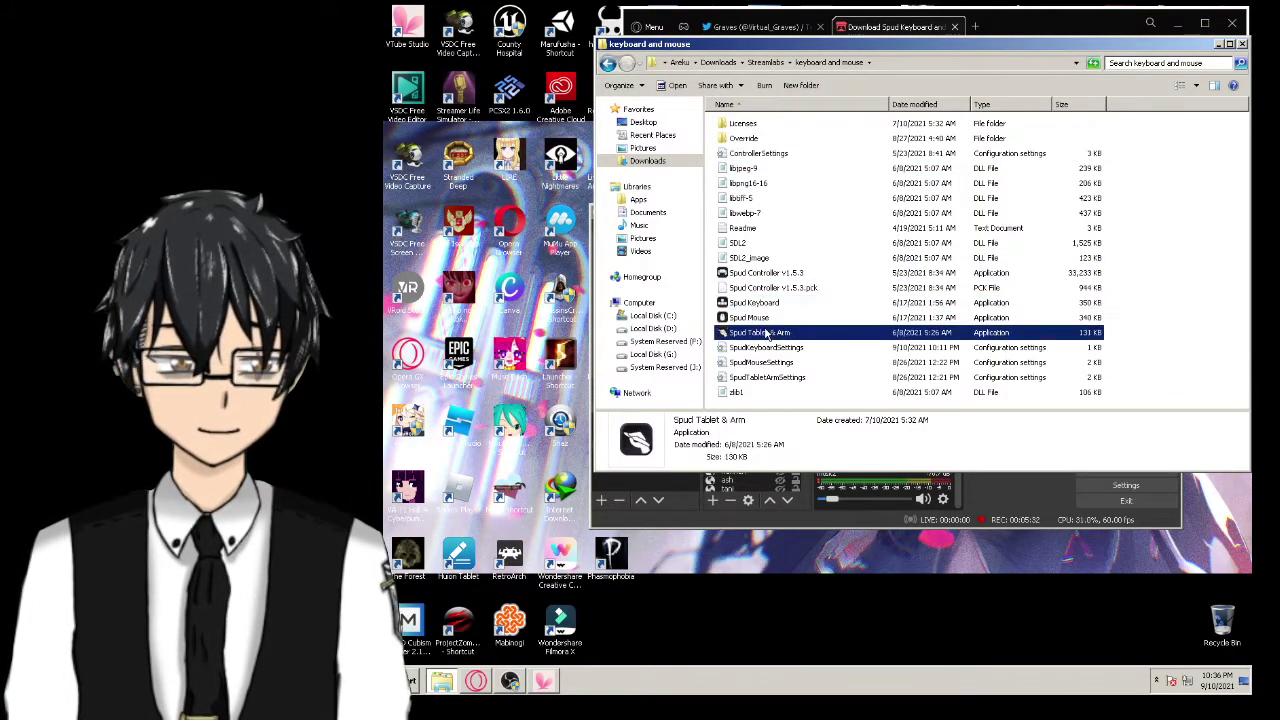
pyautogui.doubleClick(757, 318)
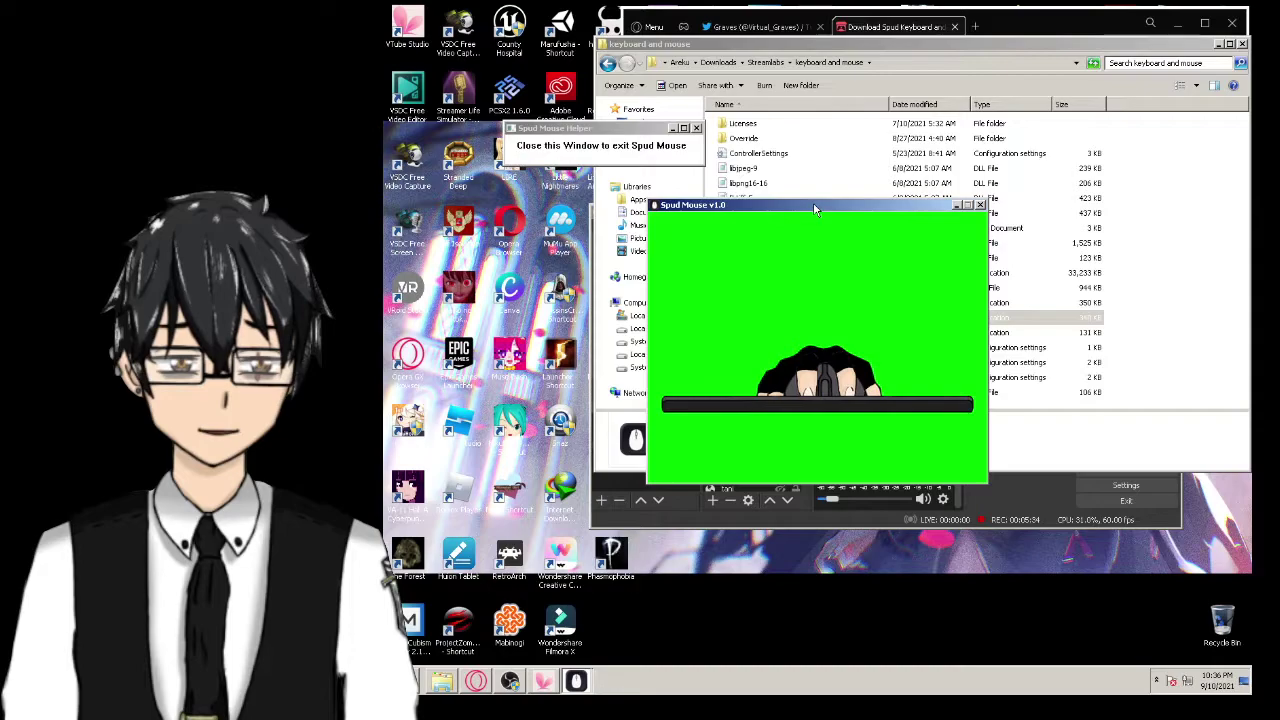
pyautogui.doubleClick(752, 302)
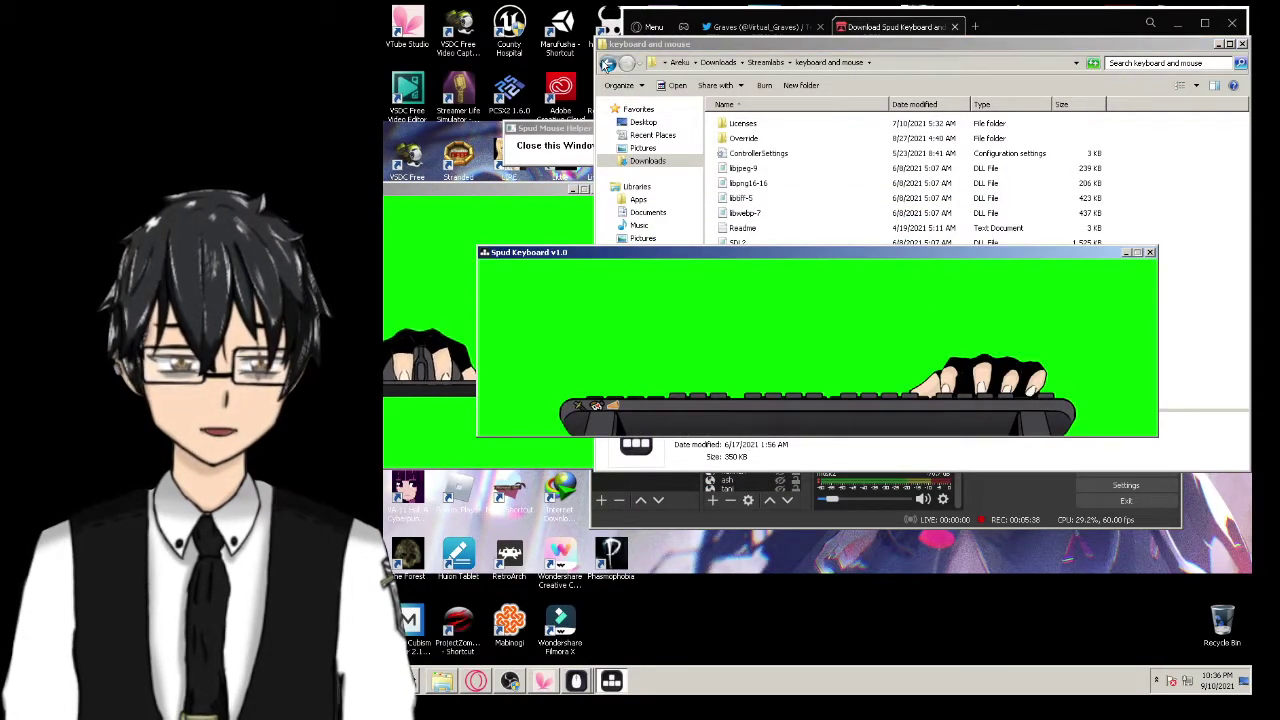
# Minimize the folder and keep the Spud Keyboard and Spud Mouse windows open beside OBS, restoring them after minimizing
pyautogui.click(1221, 45)
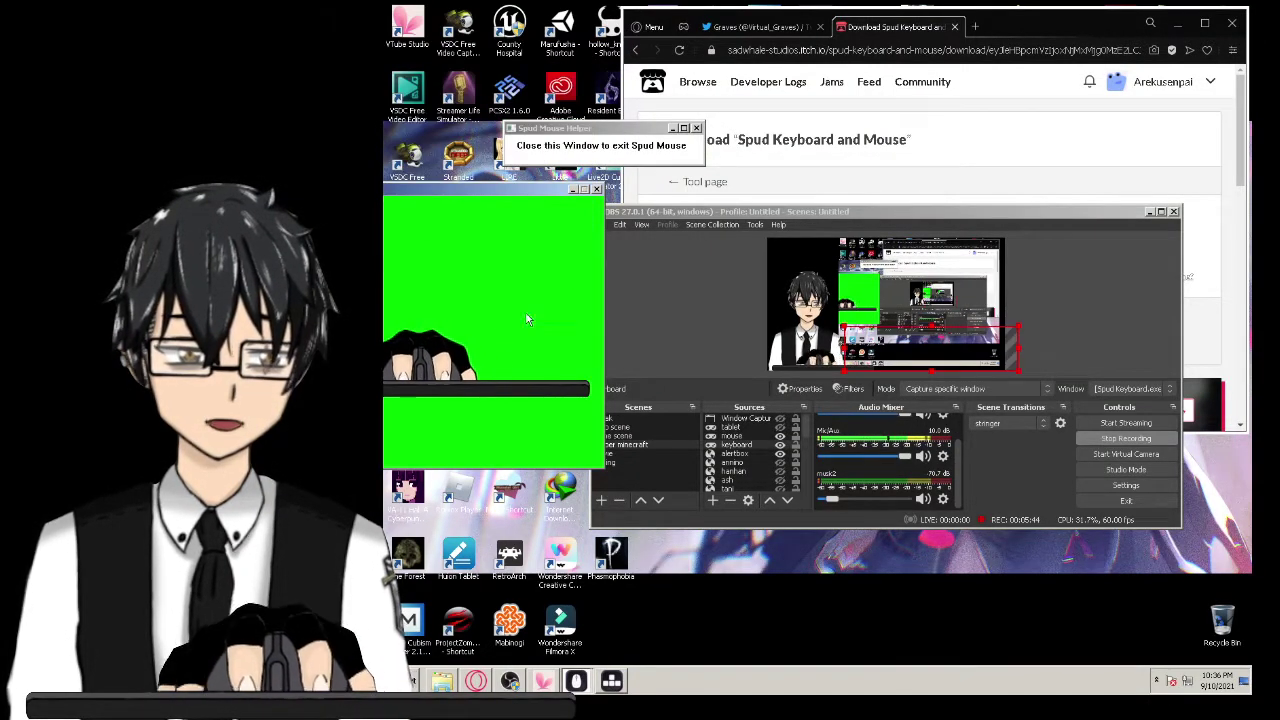
pyautogui.click(573, 190)
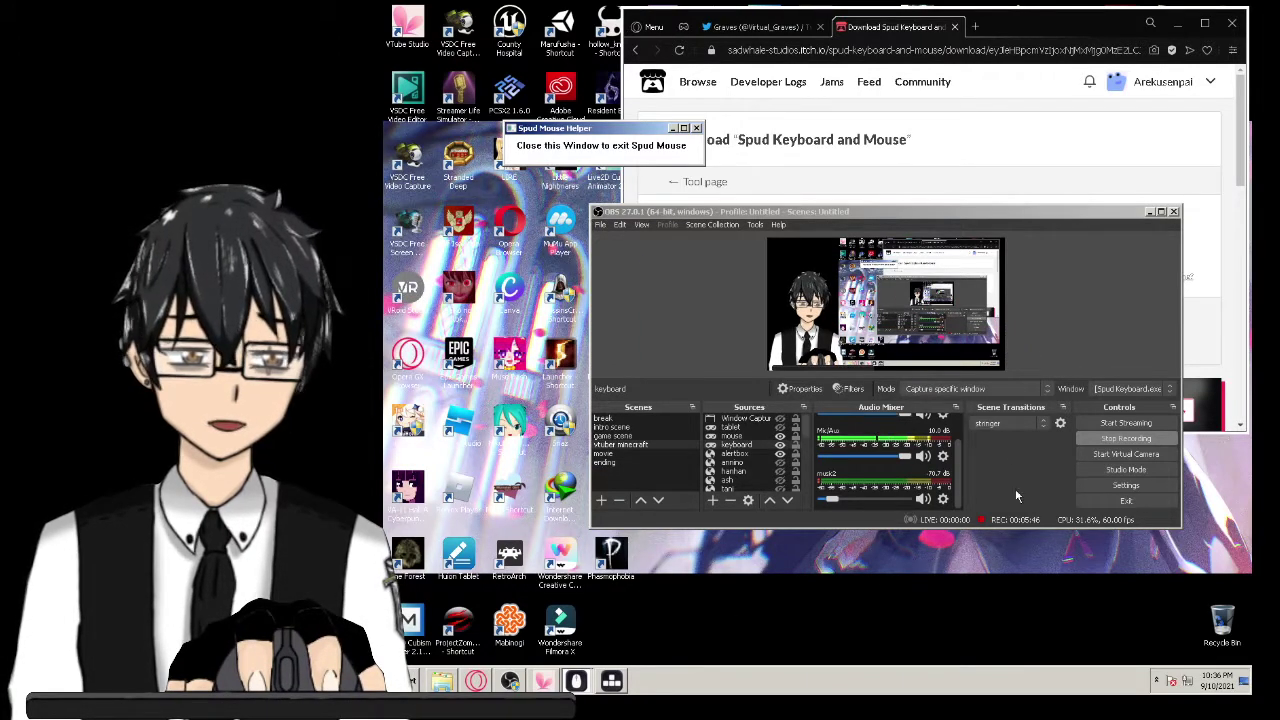
pyautogui.click(590, 674)
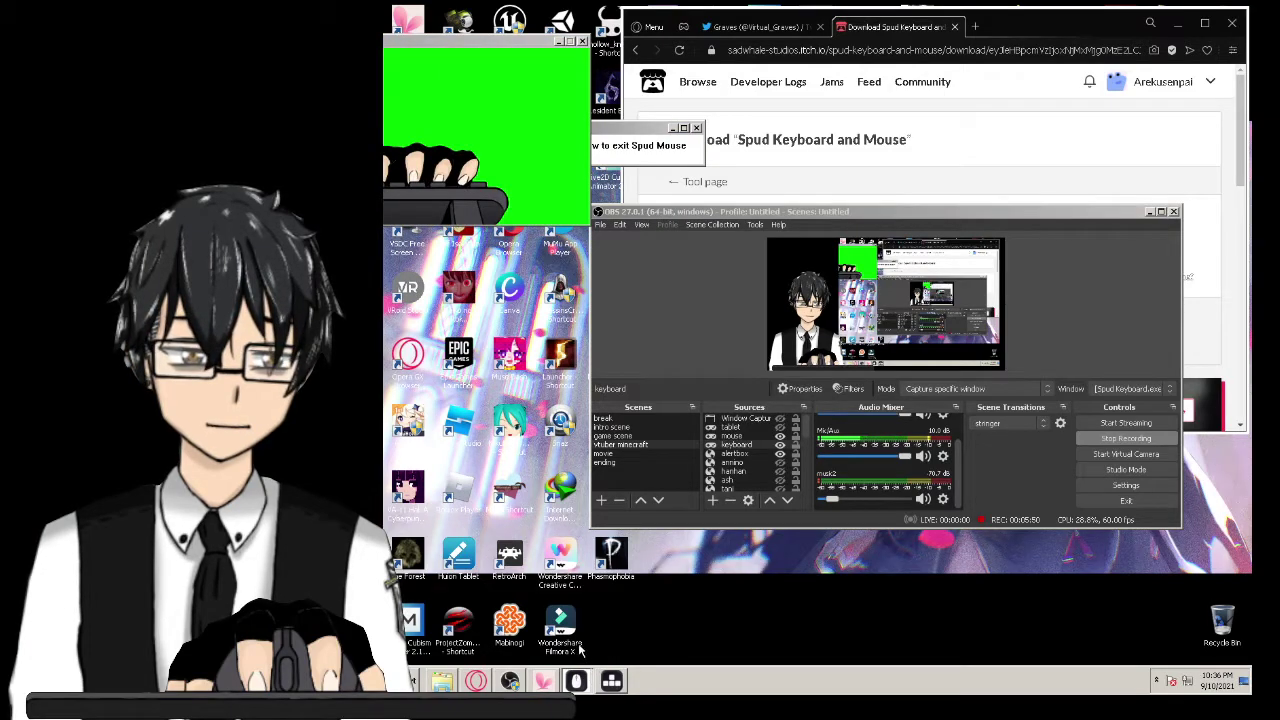
pyautogui.click(576, 680)
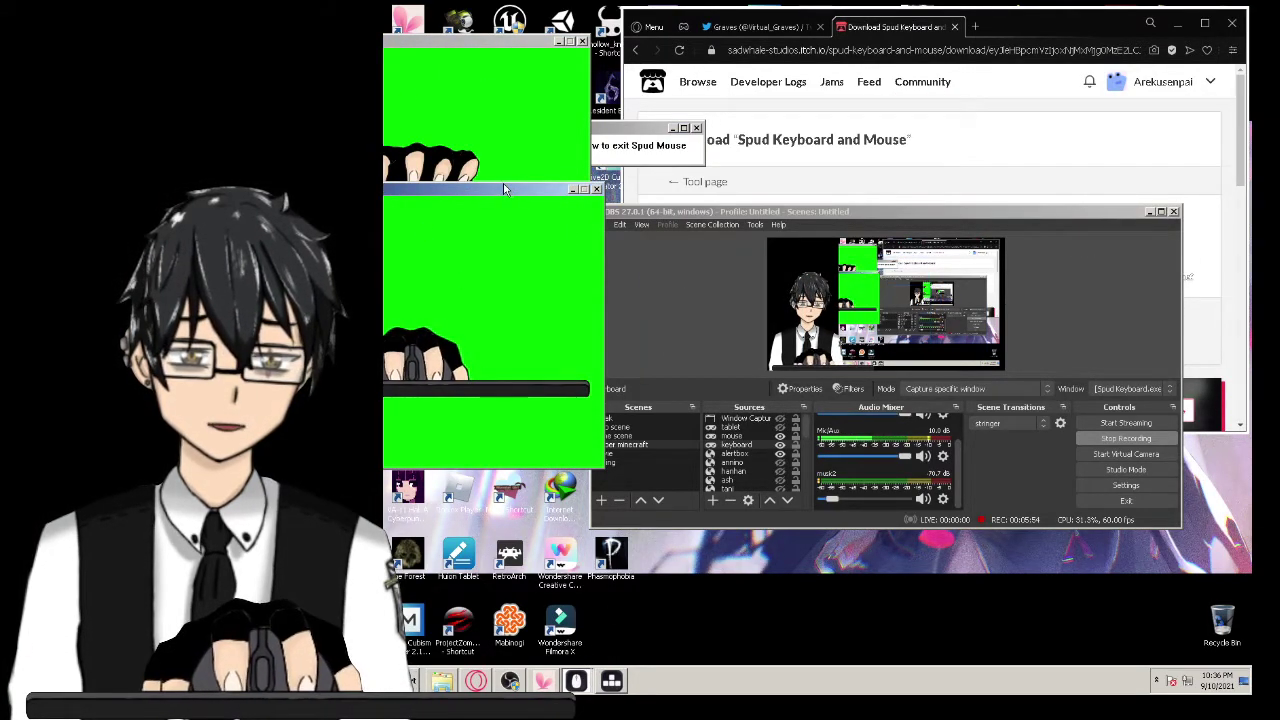
pyautogui.moveTo(486, 193)
pyautogui.mouseDown()
pyautogui.moveTo(443, 191)
pyautogui.moveTo(483, 188)
pyautogui.mouseUp()
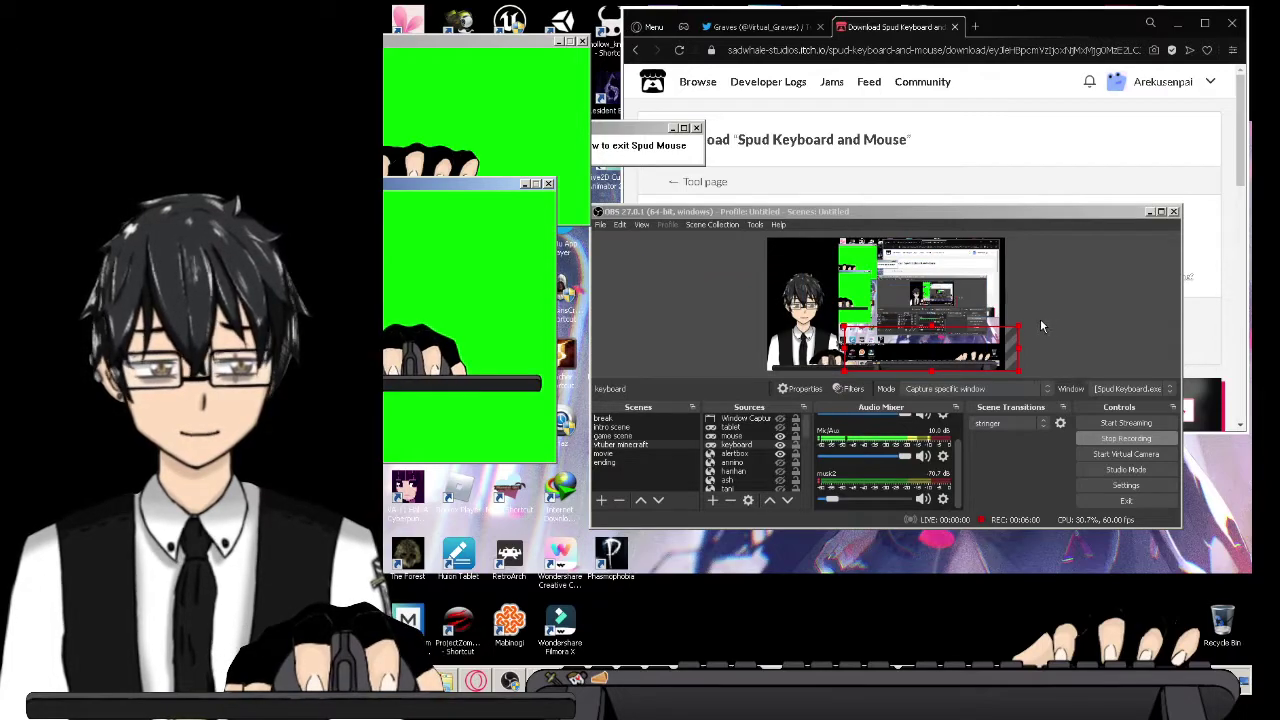
# Shrink the keyboard capture, then shrink the mouse capture and place it at the lower-left corner of the avatar
pyautogui.moveTo(1018, 326); pyautogui.dragTo(970, 350)
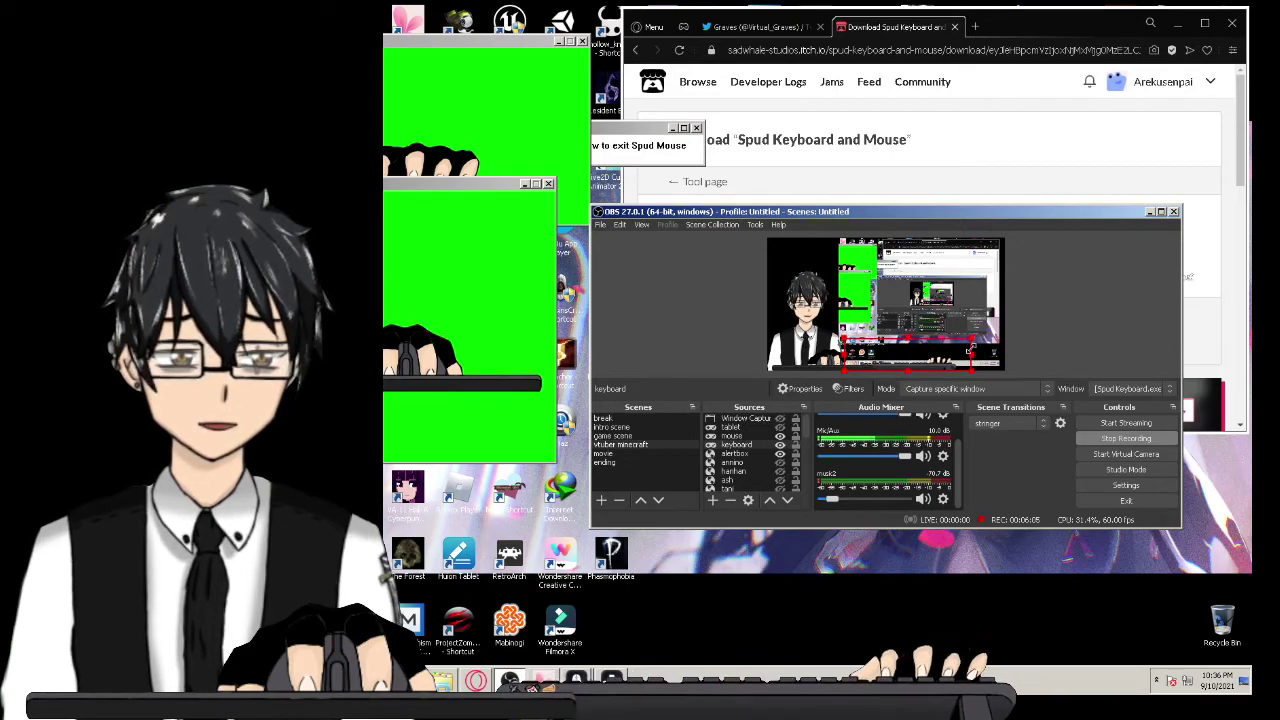
pyautogui.click(815, 350)
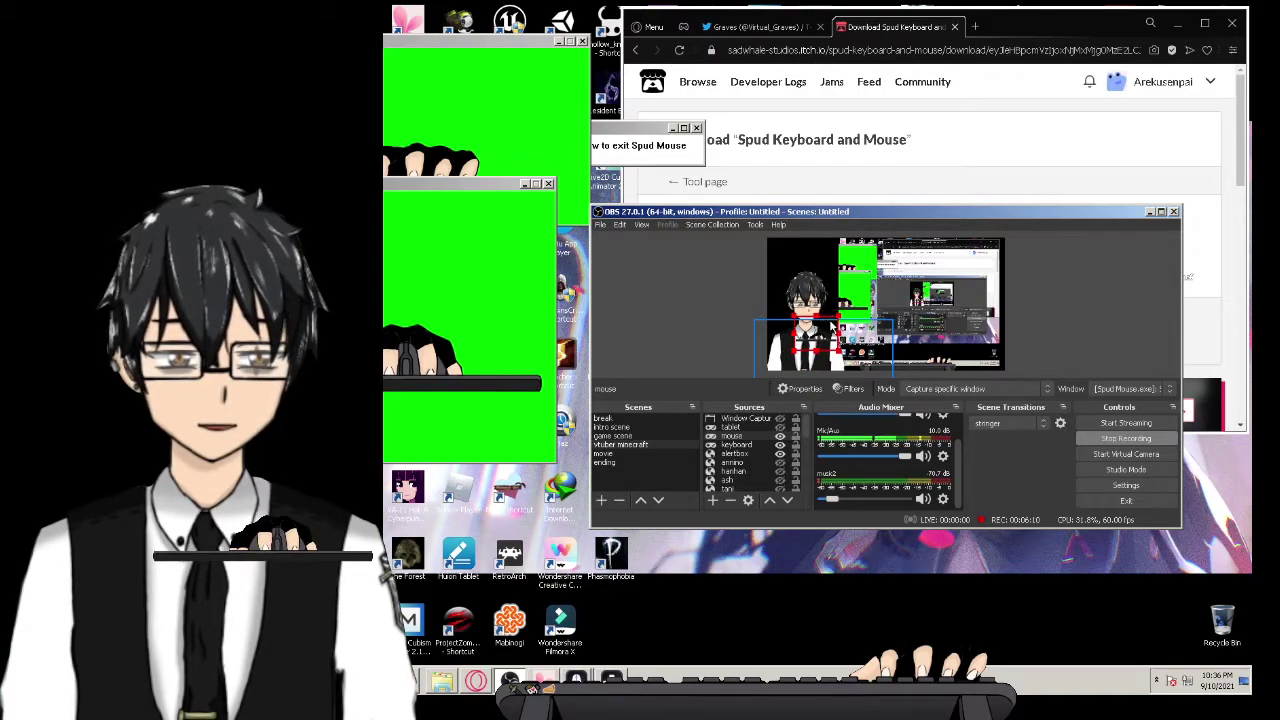
pyautogui.moveTo(800, 356); pyautogui.dragTo(811, 361)
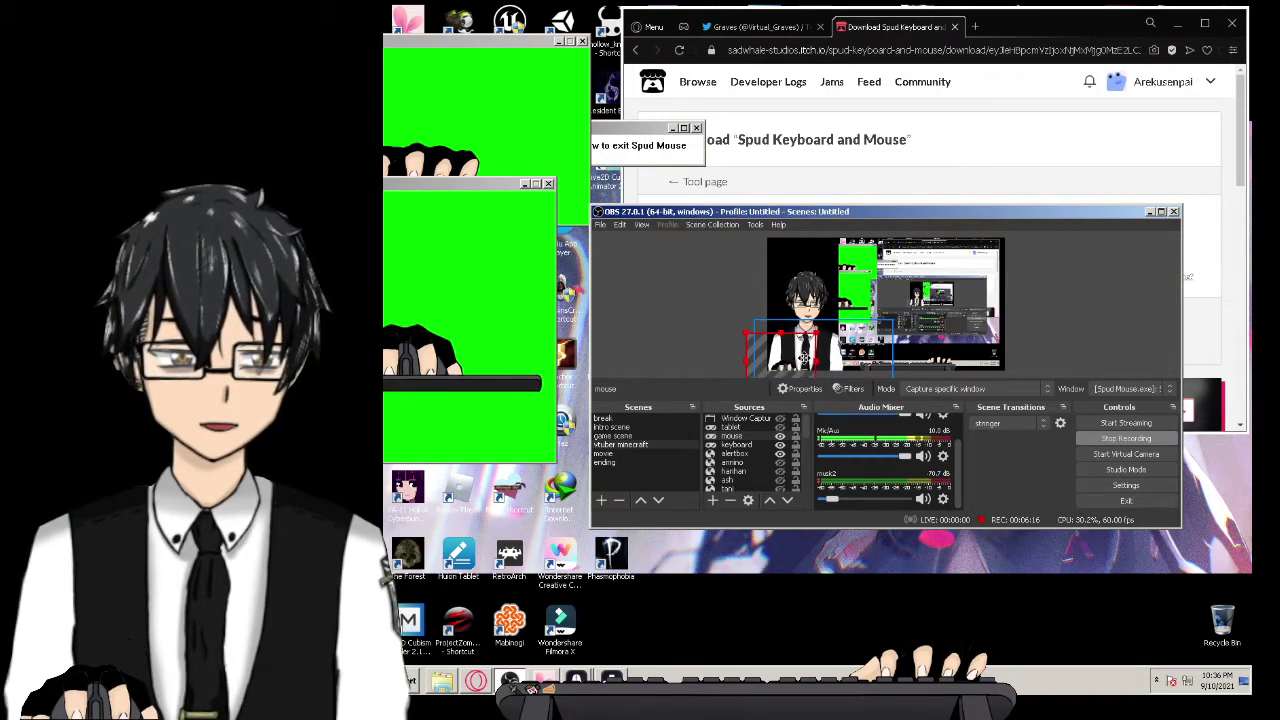
# Move the keyboard capture in front of the avatar's lower body and shift the 2dmodel capture slightly right to line up
pyautogui.click(902, 365)
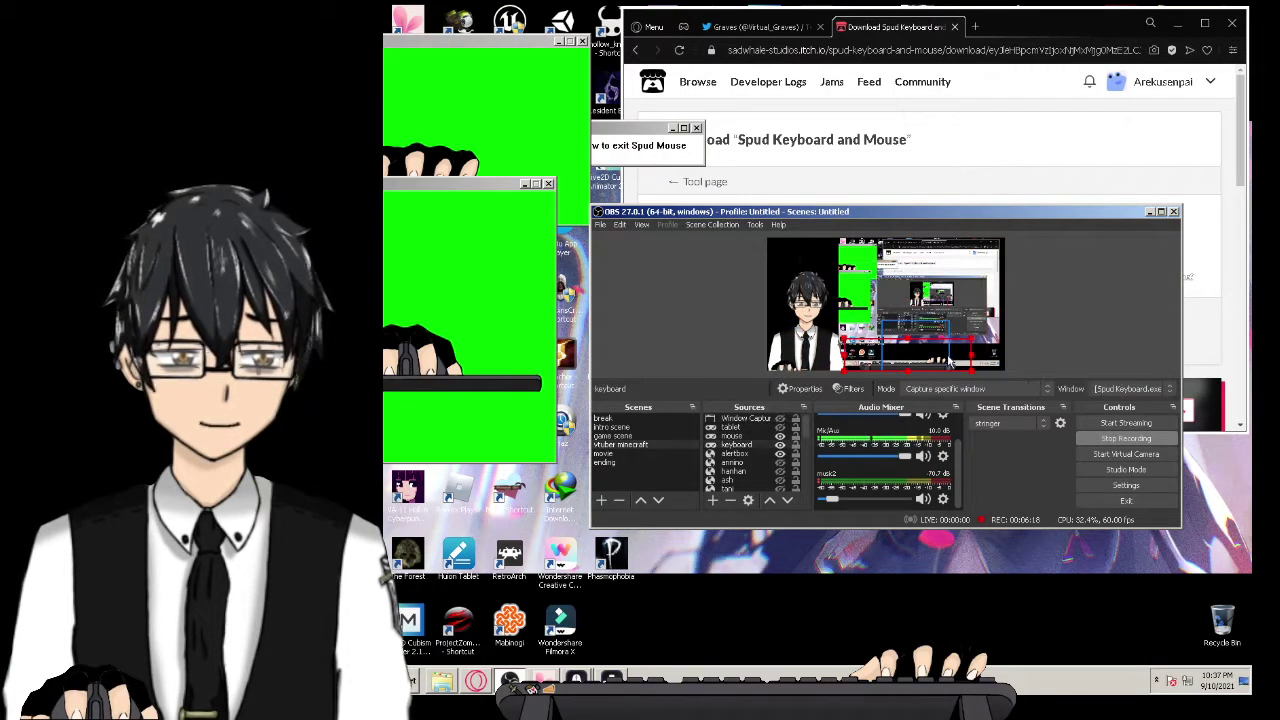
pyautogui.moveTo(969, 341); pyautogui.dragTo(866, 362)
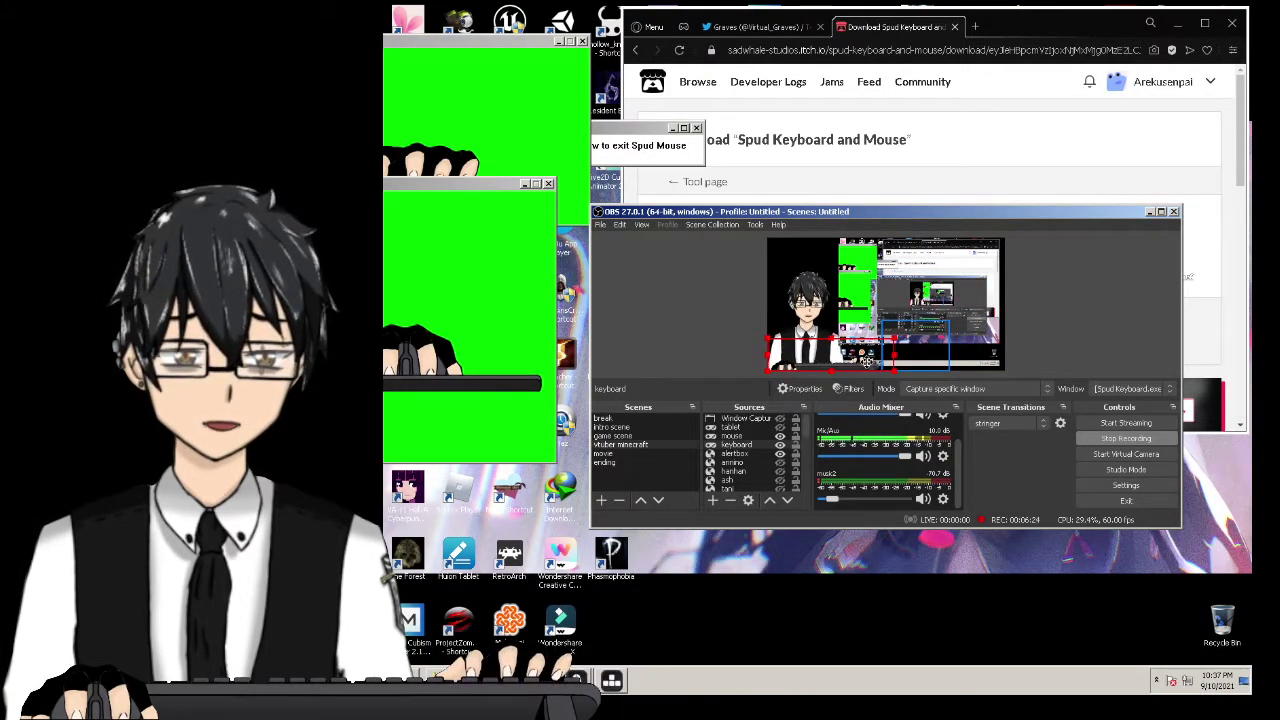
pyautogui.moveTo(806, 308); pyautogui.dragTo(821, 303)
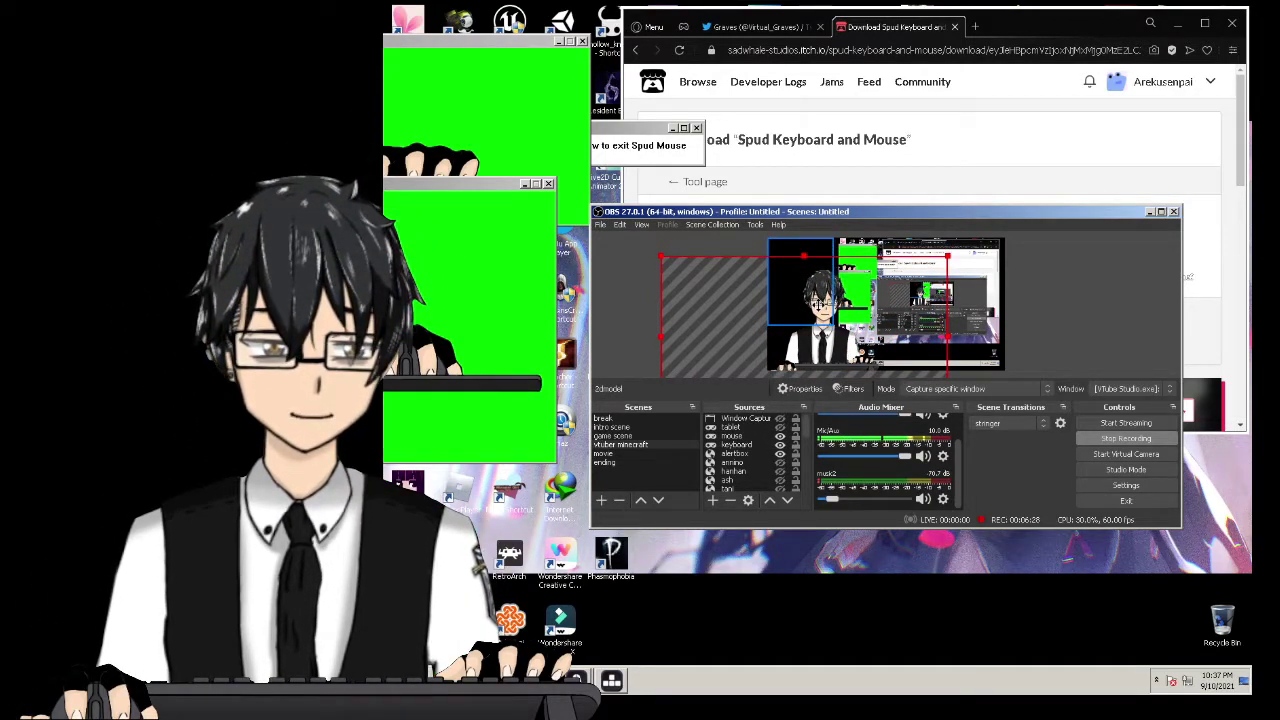
pyautogui.click(1039, 605)
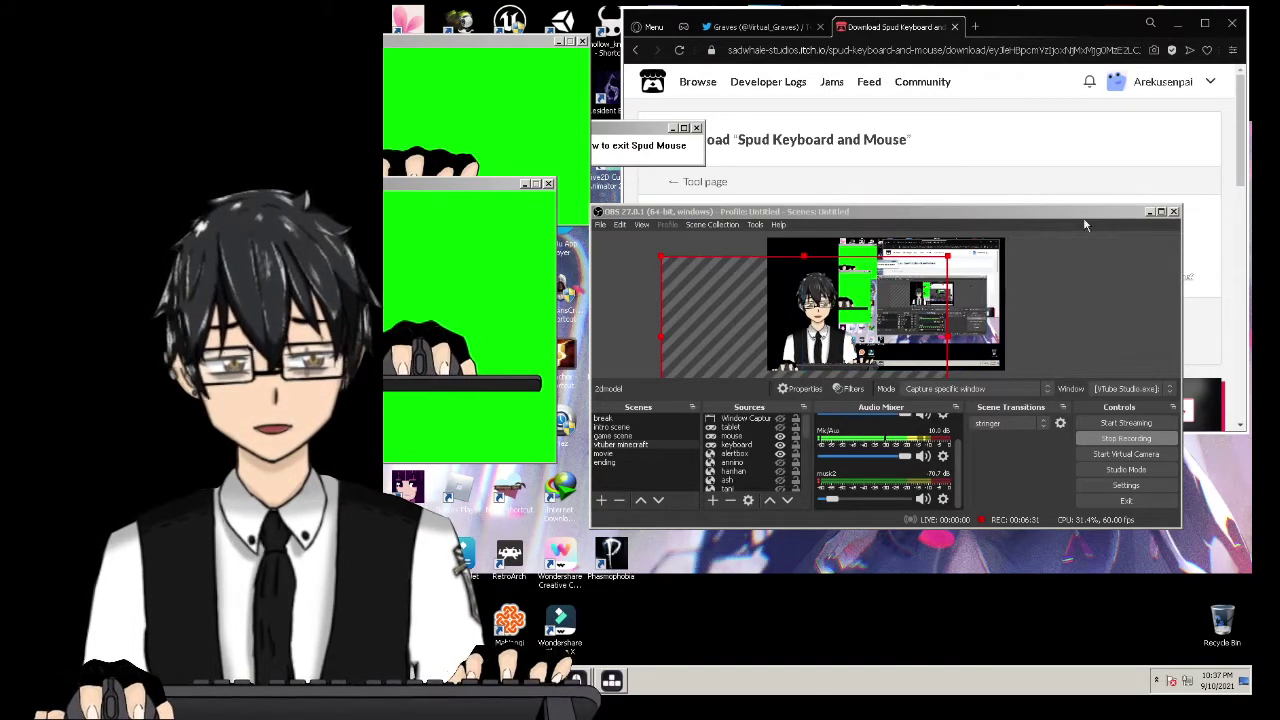
pyautogui.moveTo(515, 201); pyautogui.dragTo(728, 188)
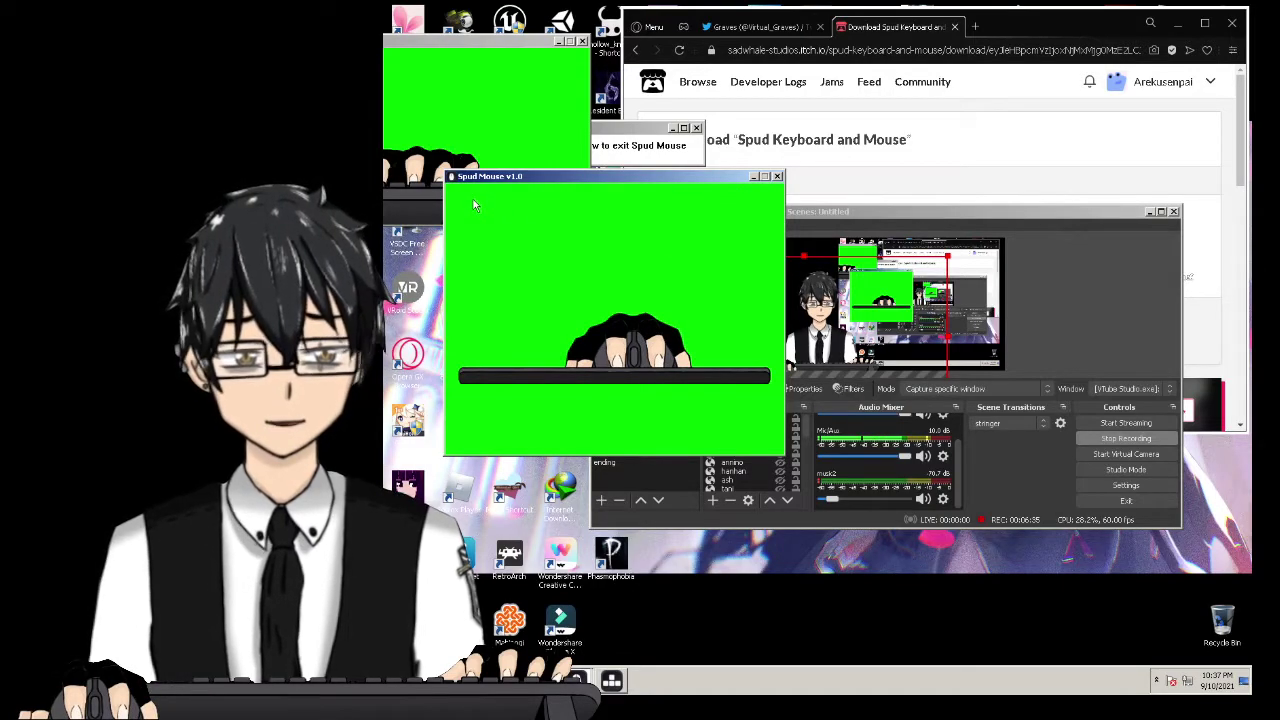
pyautogui.moveTo(473, 199); pyautogui.dragTo(505, 210)
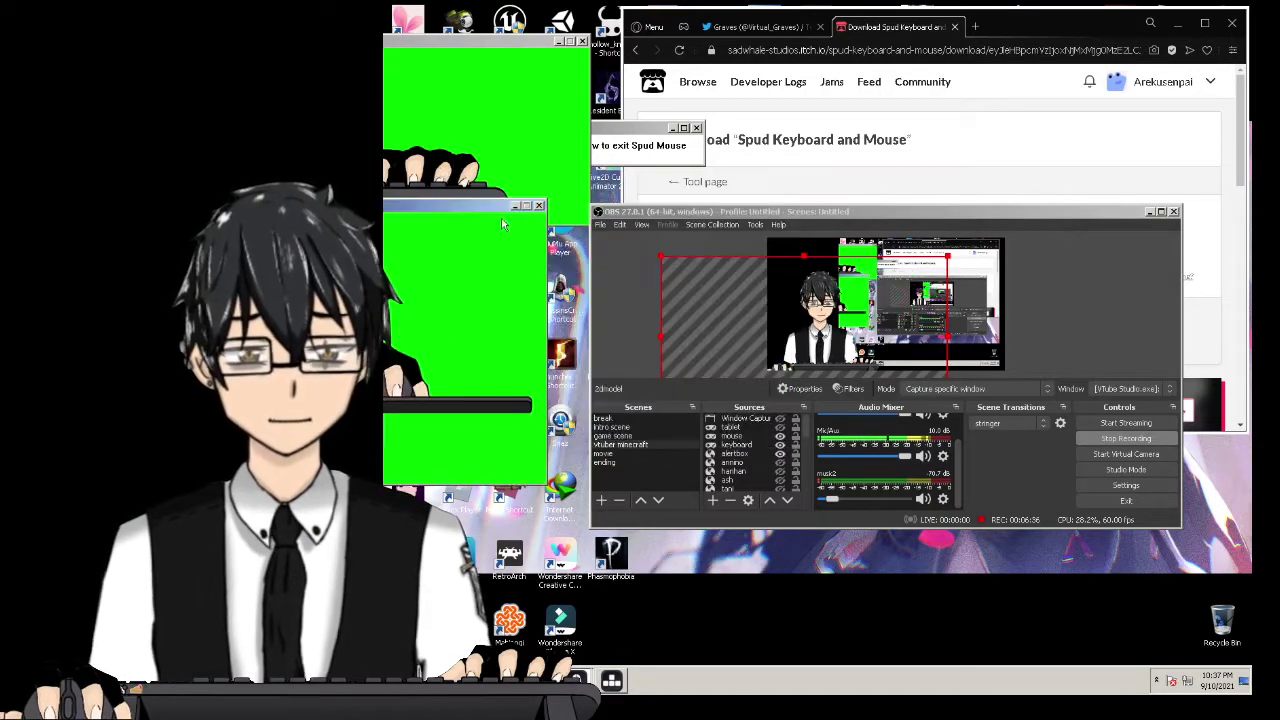
pyautogui.rightClick(1016, 592)
pyautogui.click(1036, 446)
pyautogui.rightClick(1019, 562)
pyautogui.click(1040, 416)
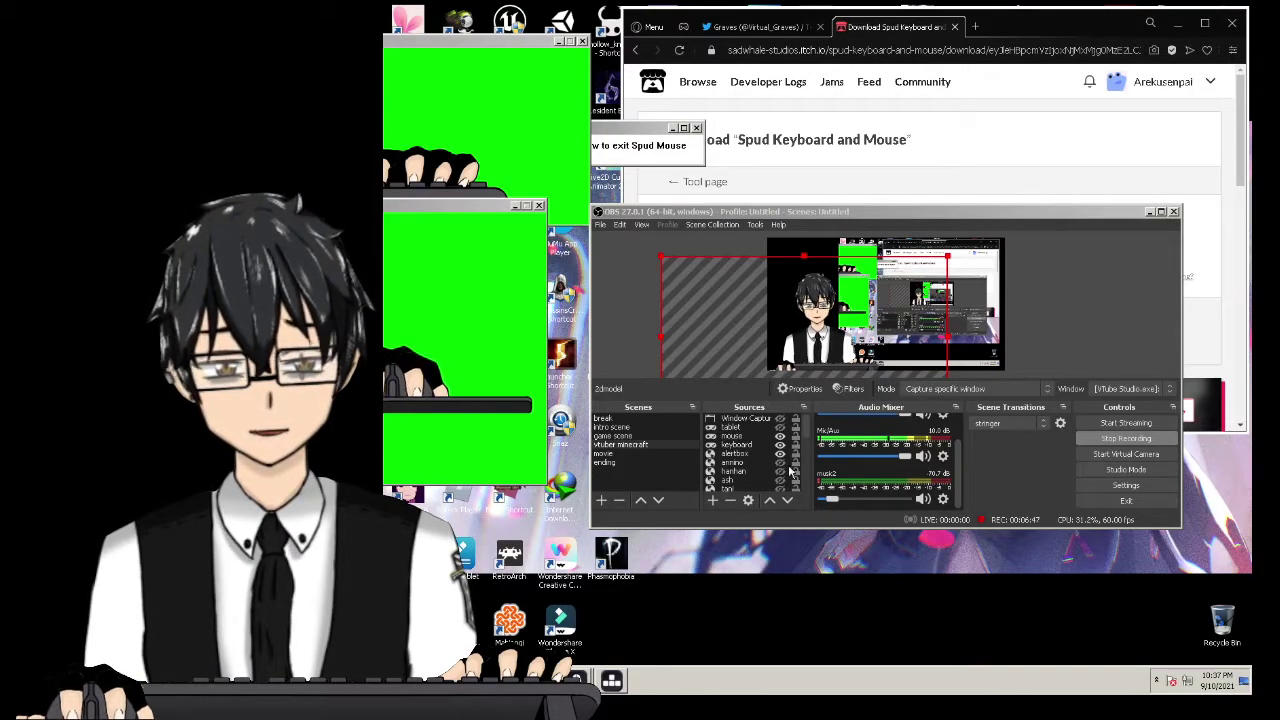
# Launch Spud Tablet & Arm from the keyboard and mouse folder and reposition its window on the desktop
pyautogui.hotkey('alt', 'Tab')
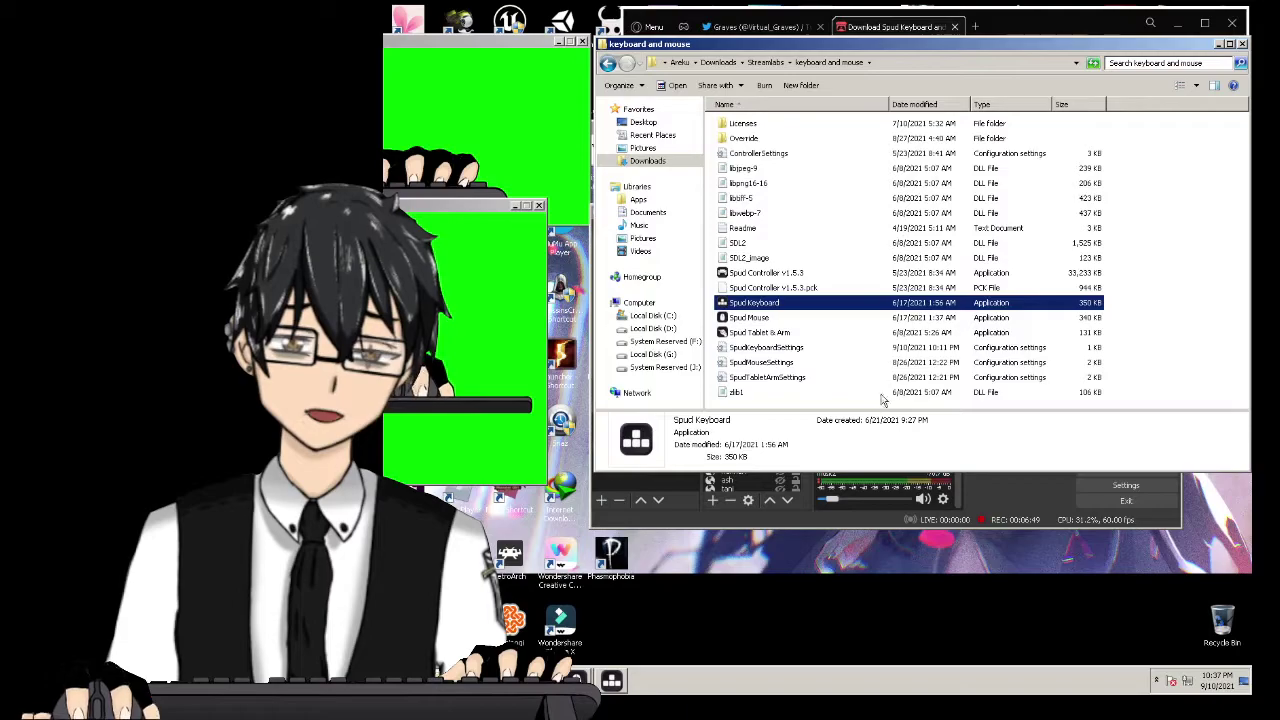
pyautogui.doubleClick(760, 332)
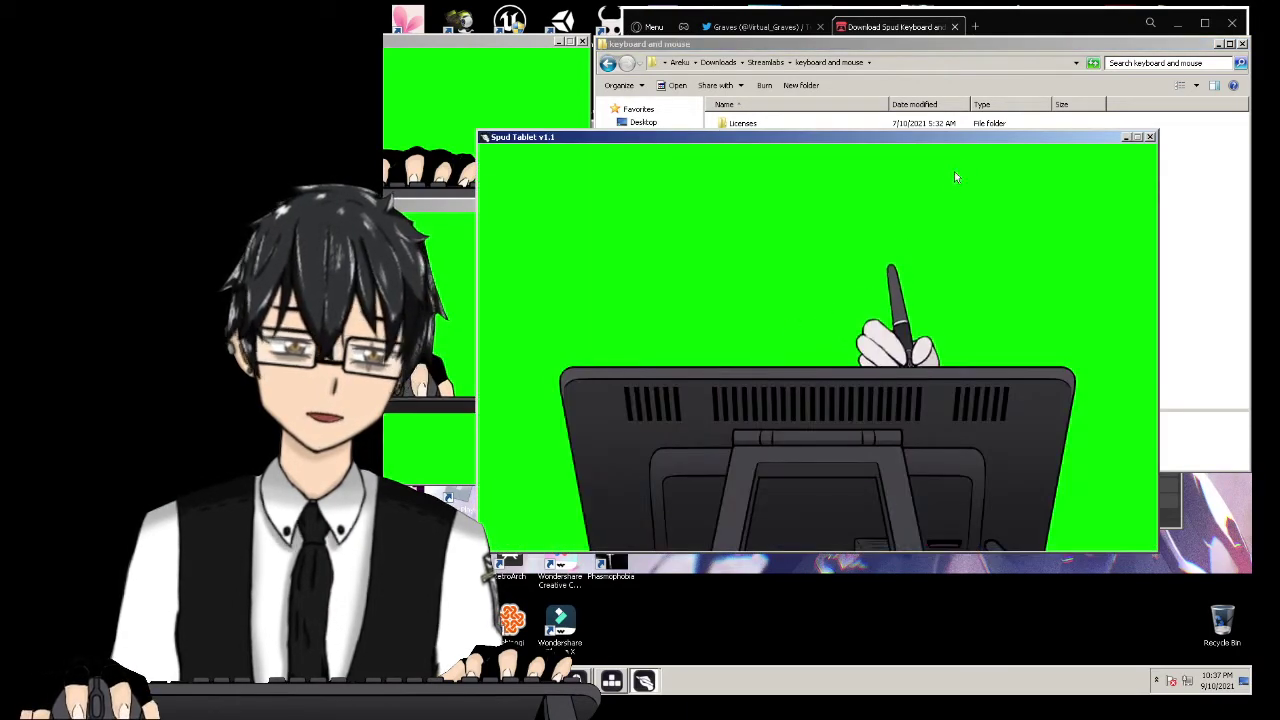
pyautogui.moveTo(969, 137); pyautogui.dragTo(985, 125)
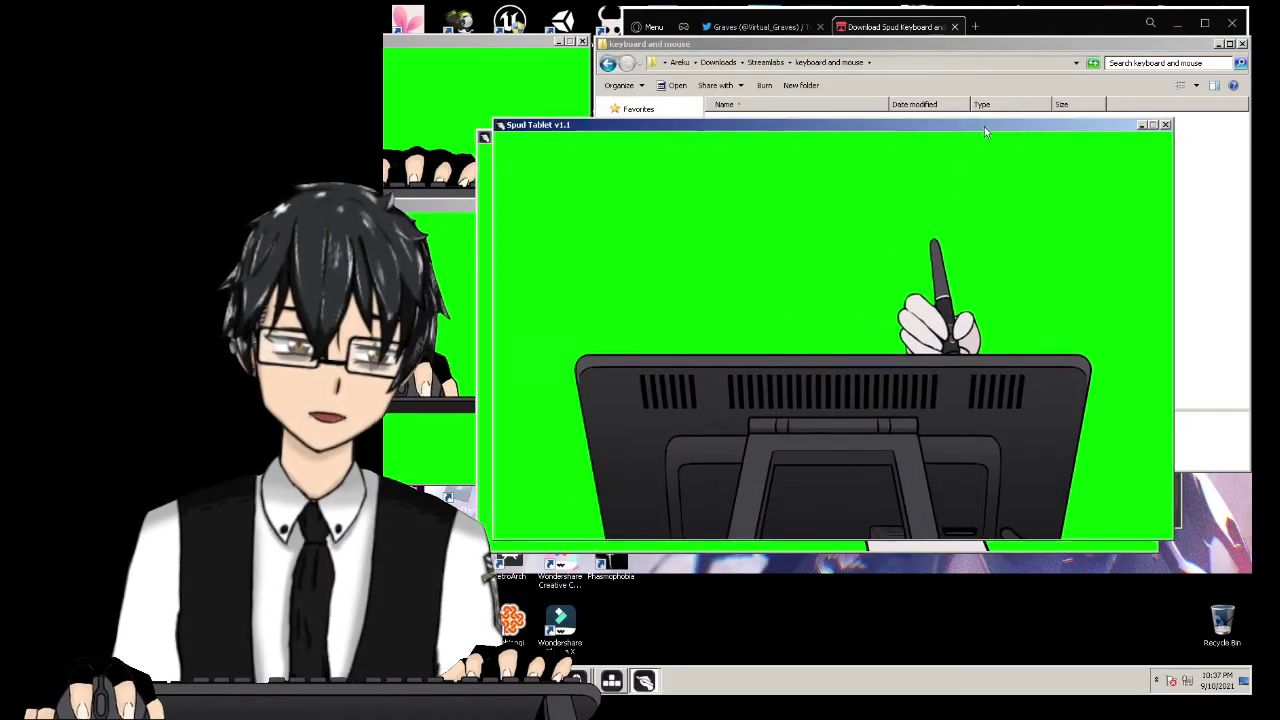
# Minimize the keyboard and mouse folder, switch to OBS, and select and show the tablet source
pyautogui.click(1228, 45)
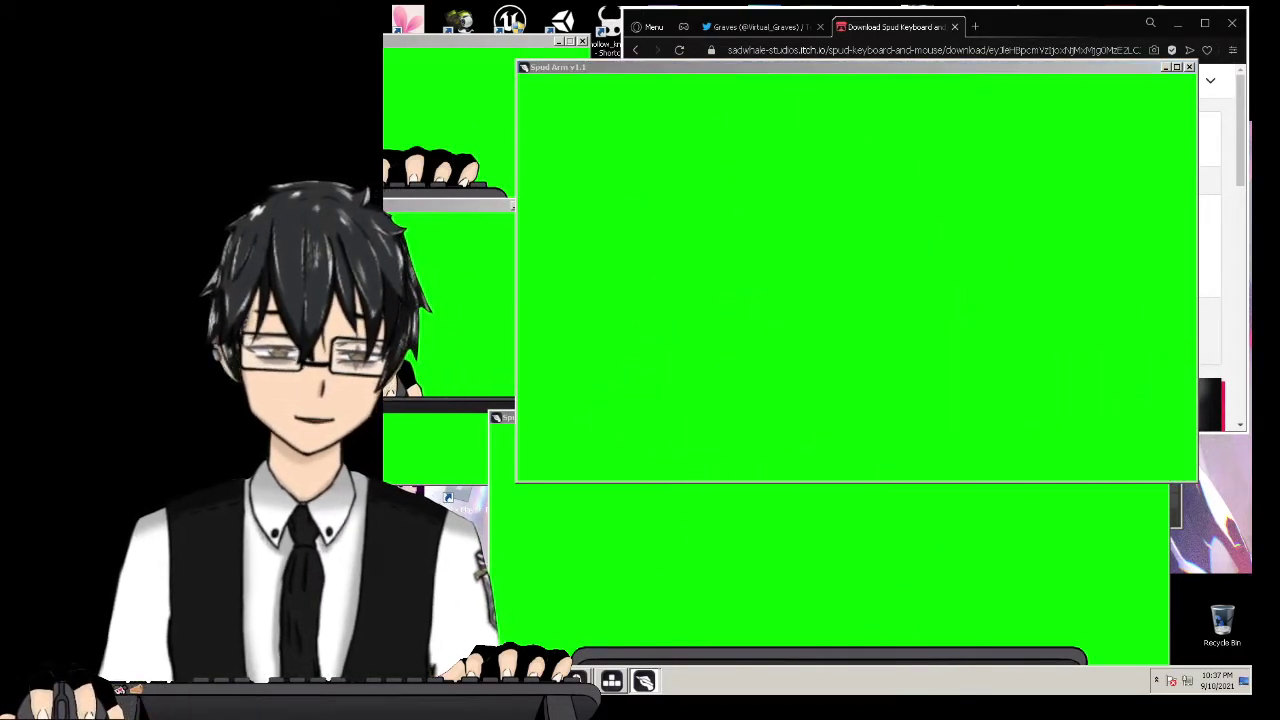
pyautogui.hotkey('alt', 'Tab')
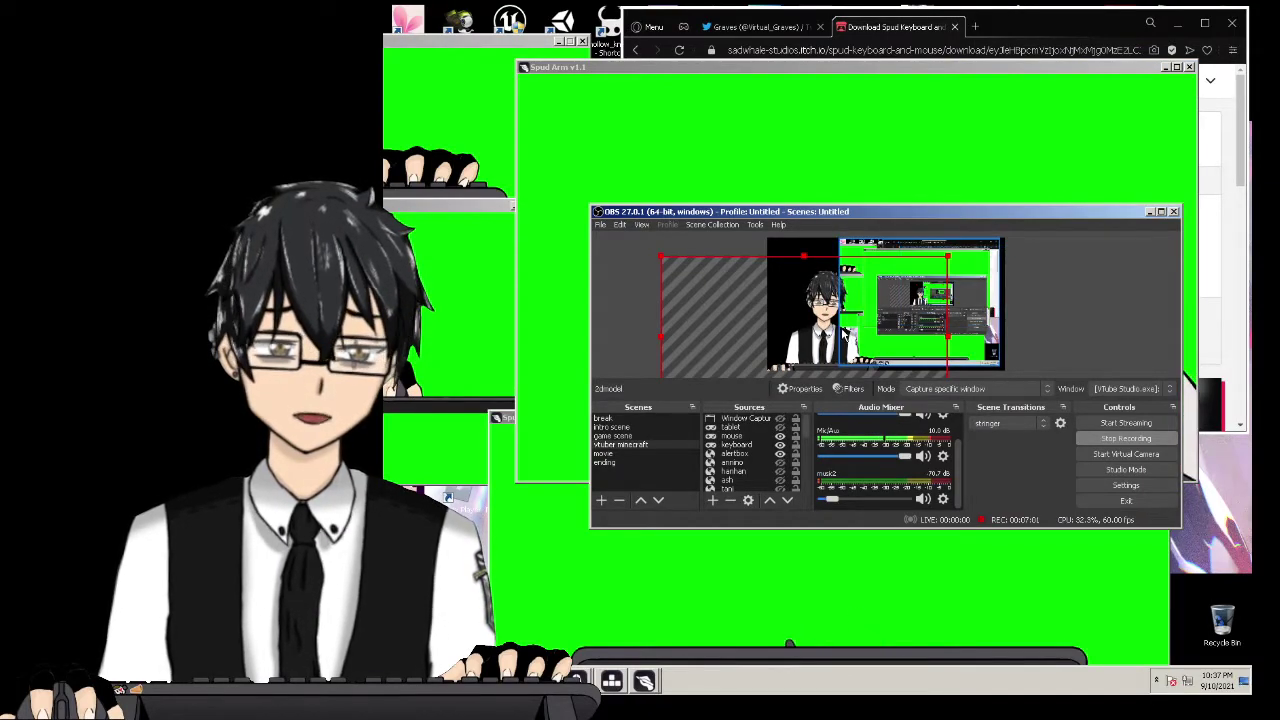
pyautogui.click(775, 427)
pyautogui.click(780, 418)
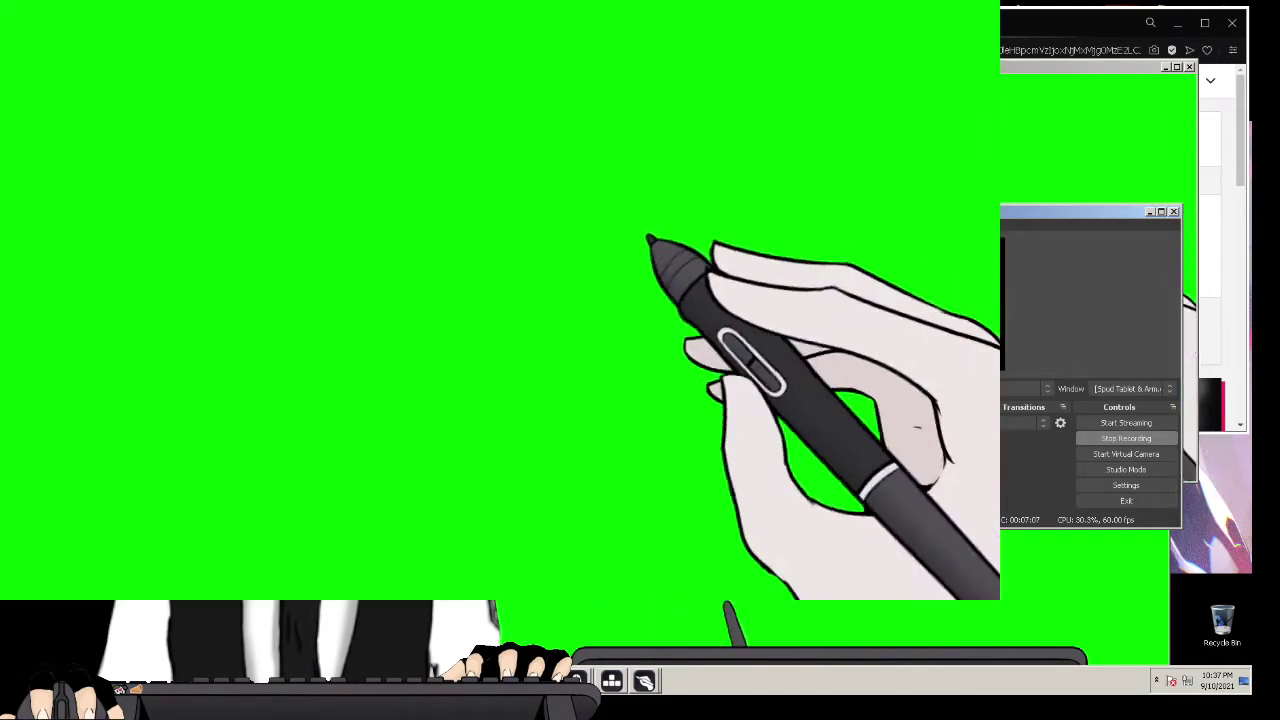
# Move the tablet capture away from the scene's upper-left corner and give it a Chroma Key filter with the Green key color
pyautogui.moveTo(859, 293); pyautogui.dragTo(894, 303)
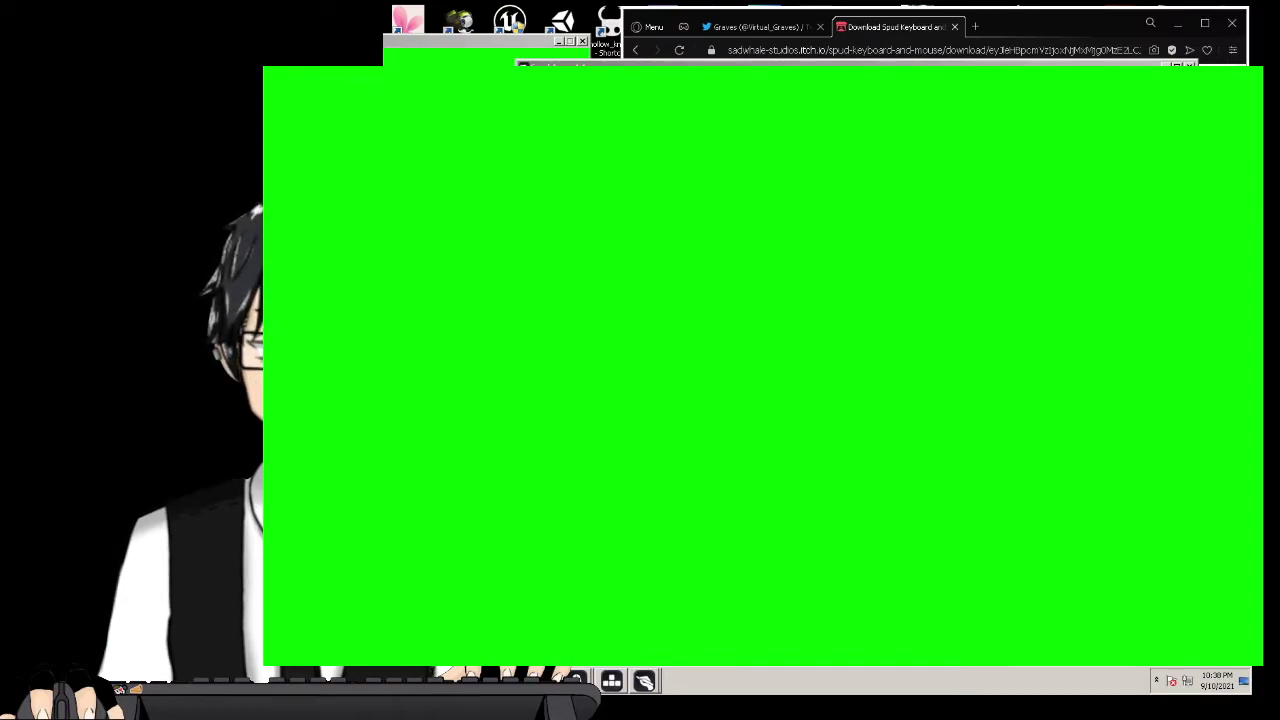
pyautogui.press('Return')
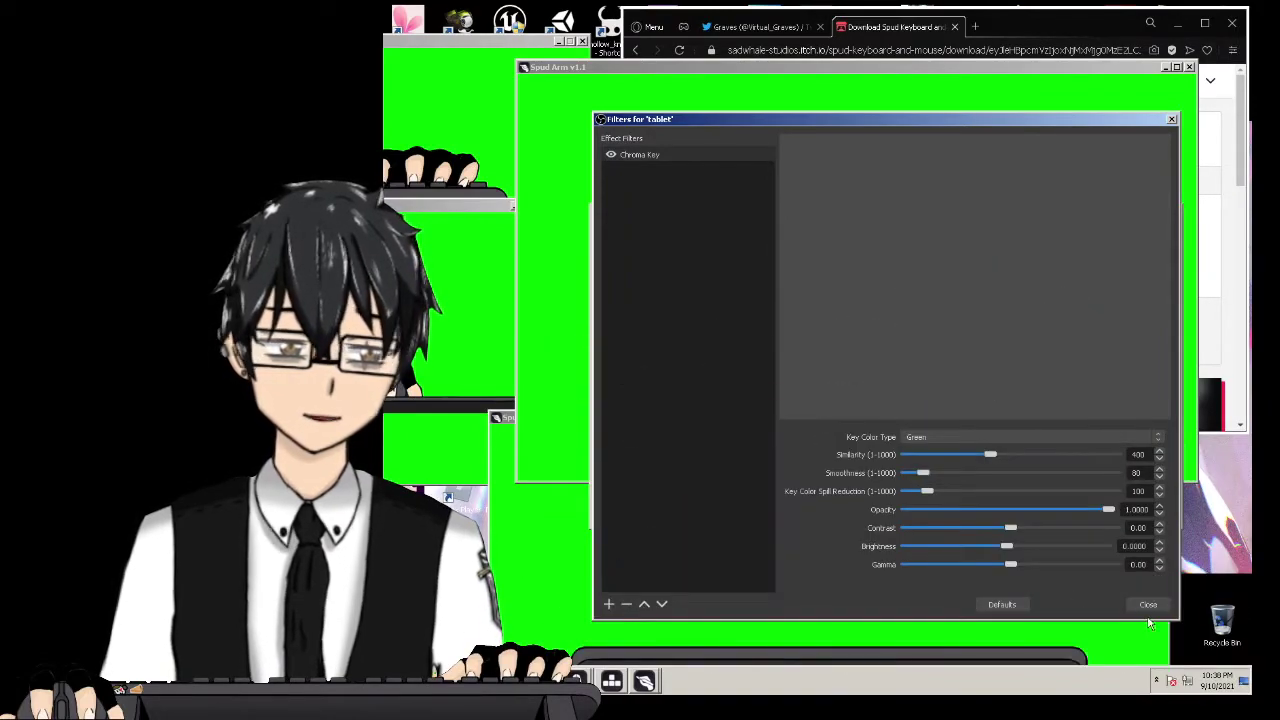
pyautogui.click(1146, 603)
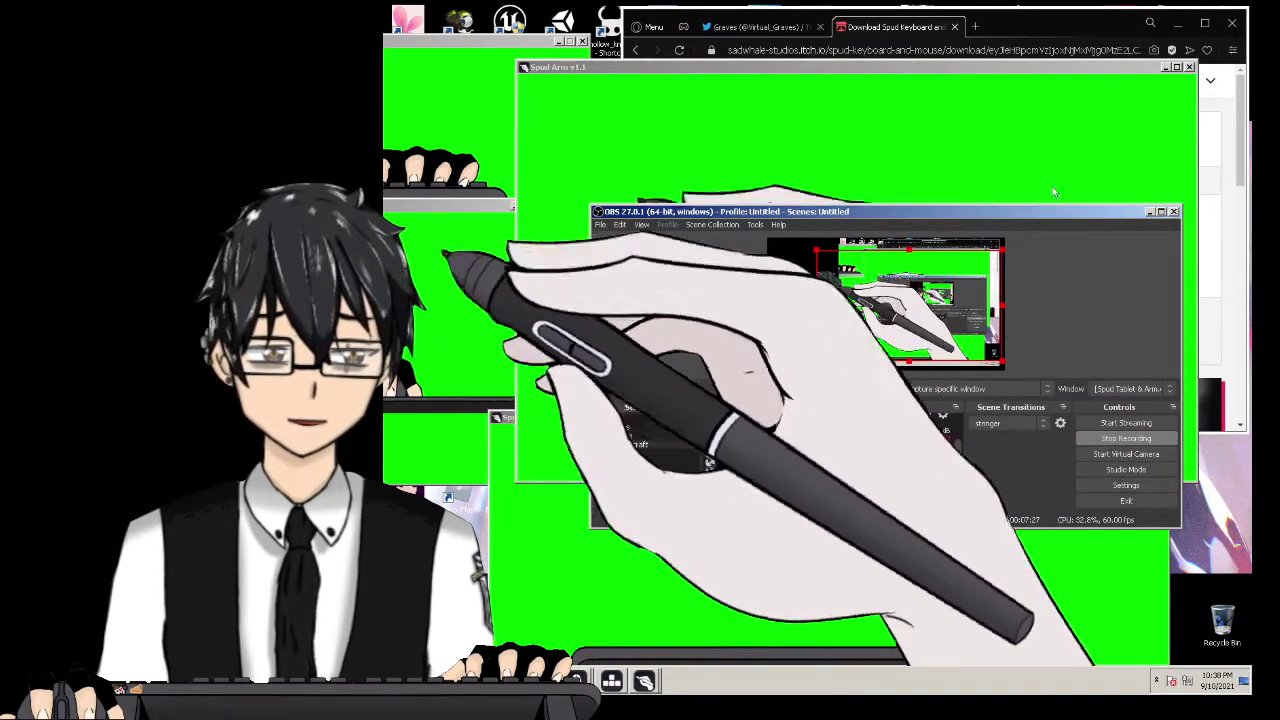
# Close the Spud Tablet & Arm, Spud Mouse and Spud Keyboard windows
pyautogui.click(1189, 67)
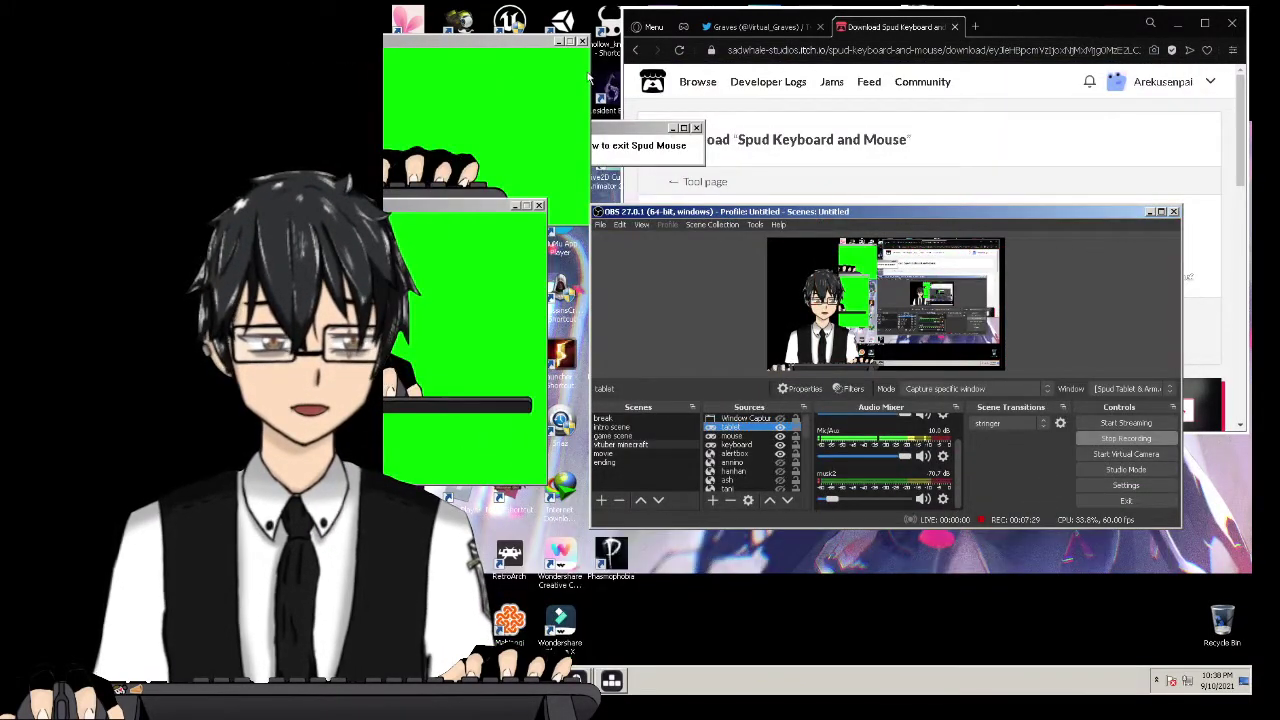
pyautogui.click(697, 128)
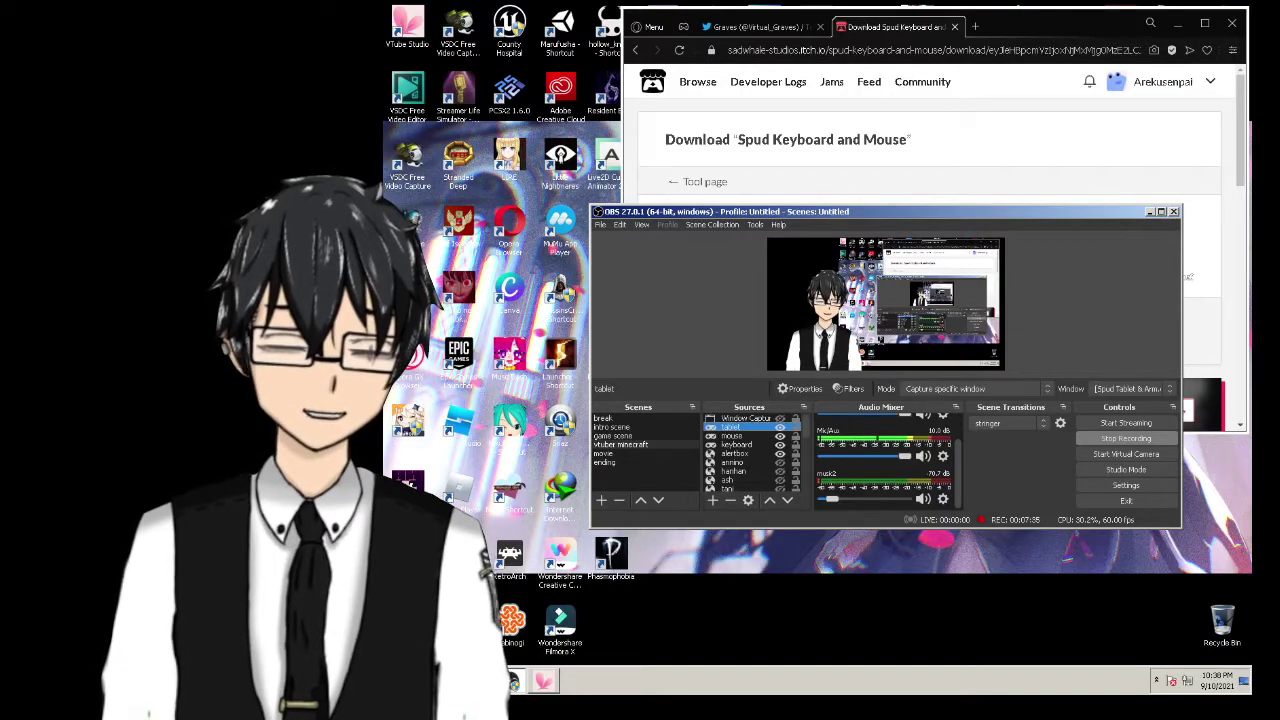
# Open SpudTabletArmSettings from the keyboard and mouse folder, set fpsCap to 1, and save and close the file
pyautogui.hotkey('alt', 'Tab')
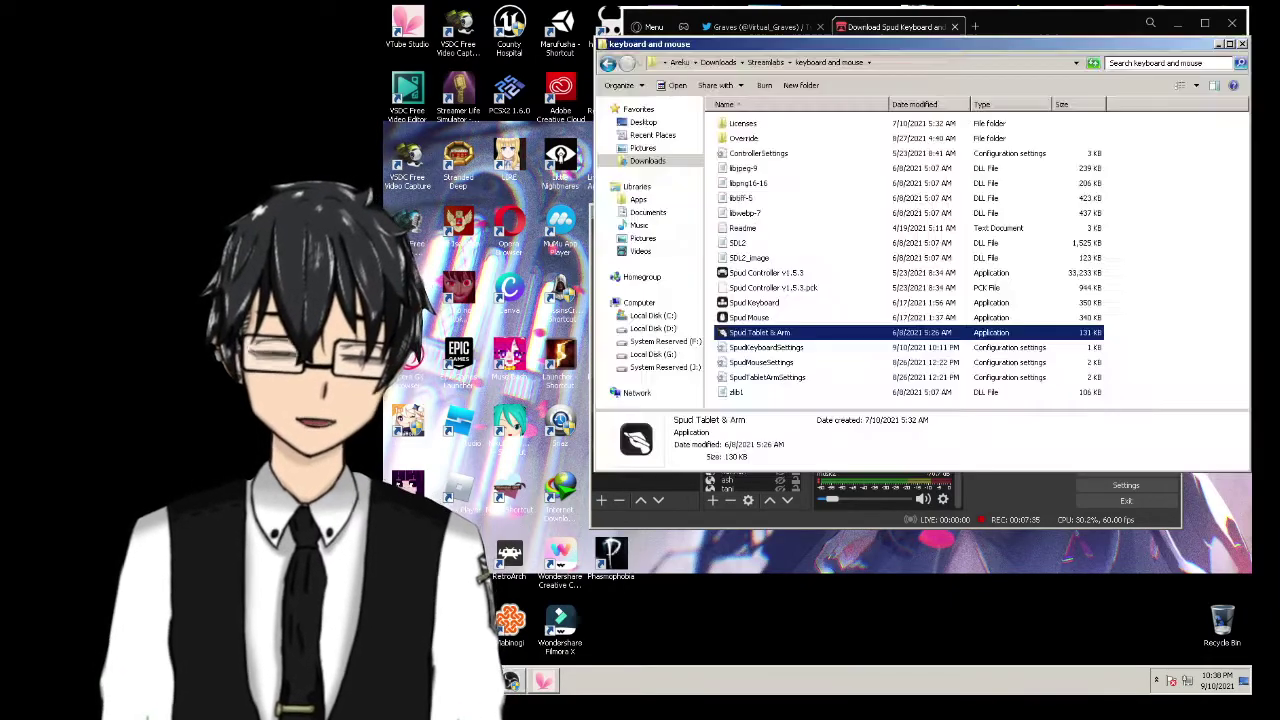
pyautogui.click(786, 289)
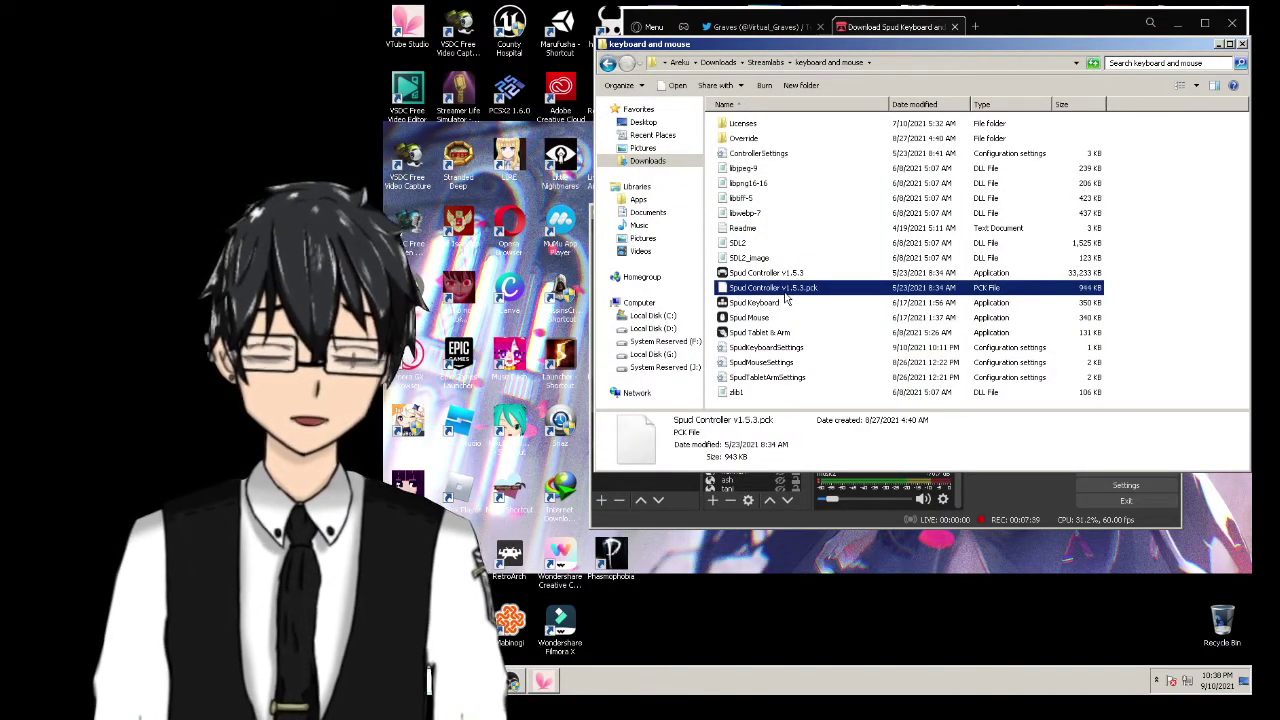
pyautogui.click(799, 347)
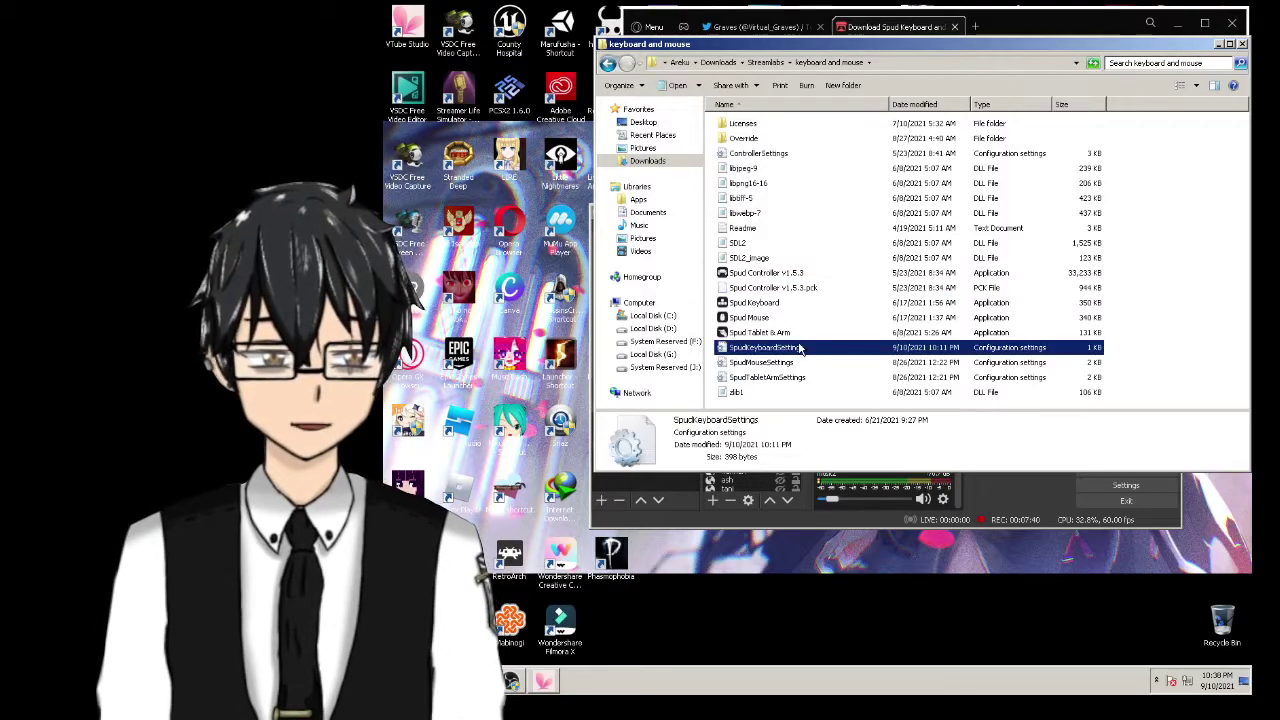
pyautogui.click(785, 362)
pyautogui.click(781, 378)
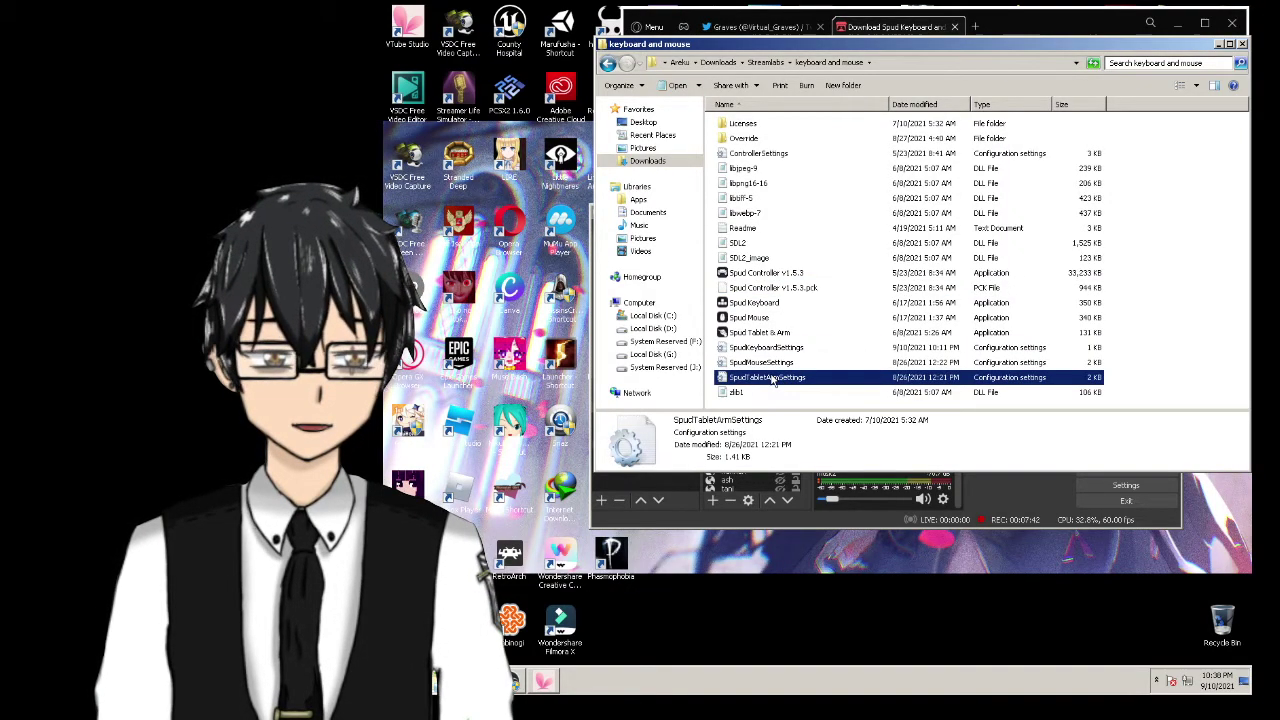
pyautogui.click(789, 378)
pyautogui.doubleClick(831, 384)
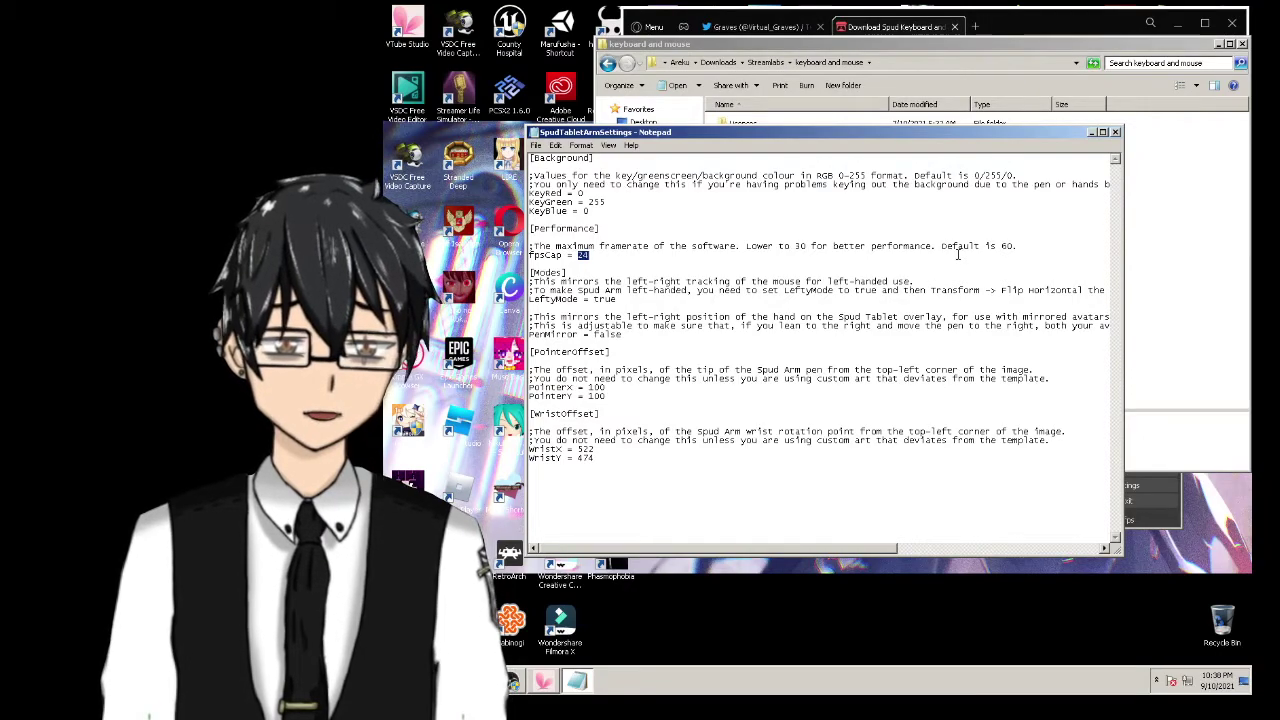
pyautogui.write('21')
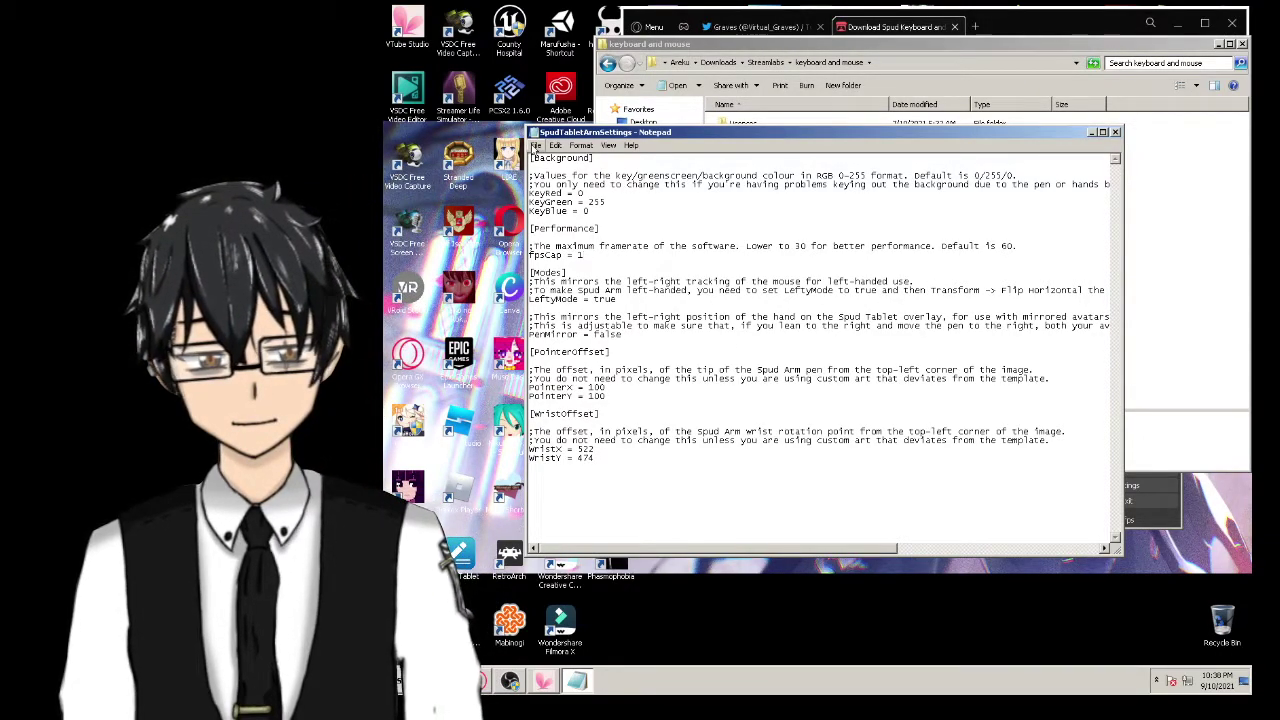
pyautogui.click(536, 145)
pyautogui.click(543, 182)
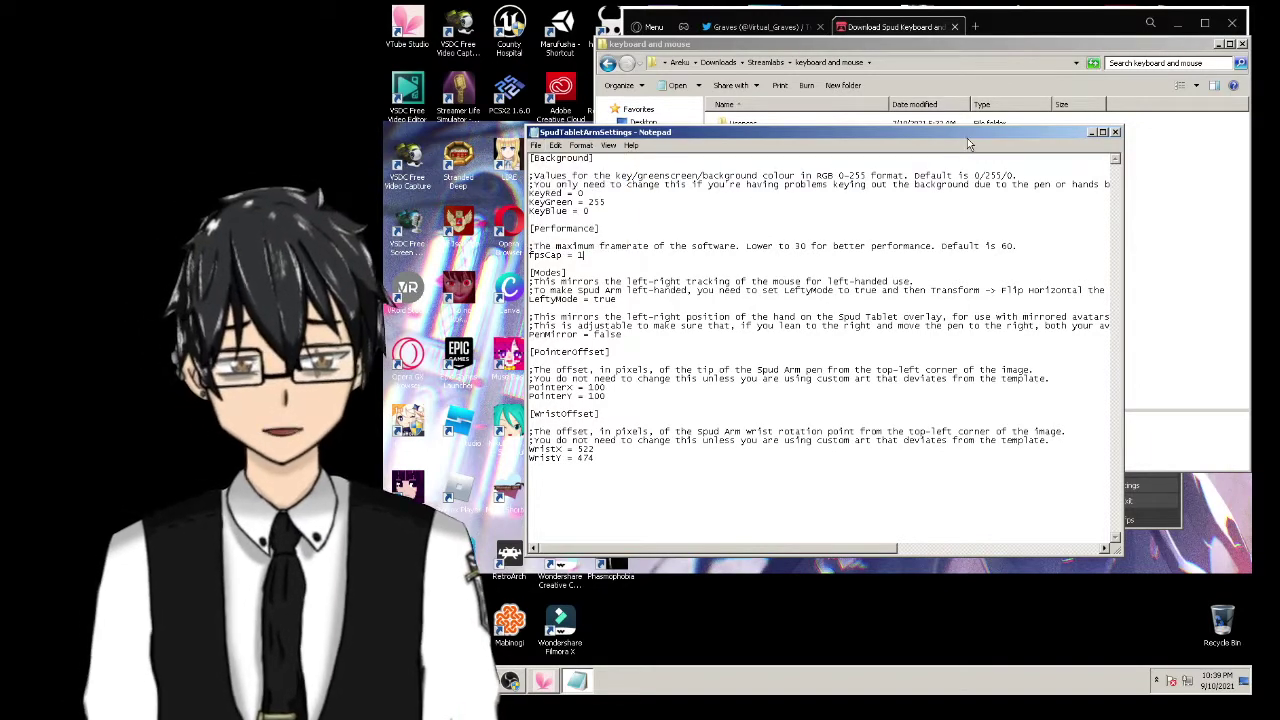
pyautogui.click(1115, 133)
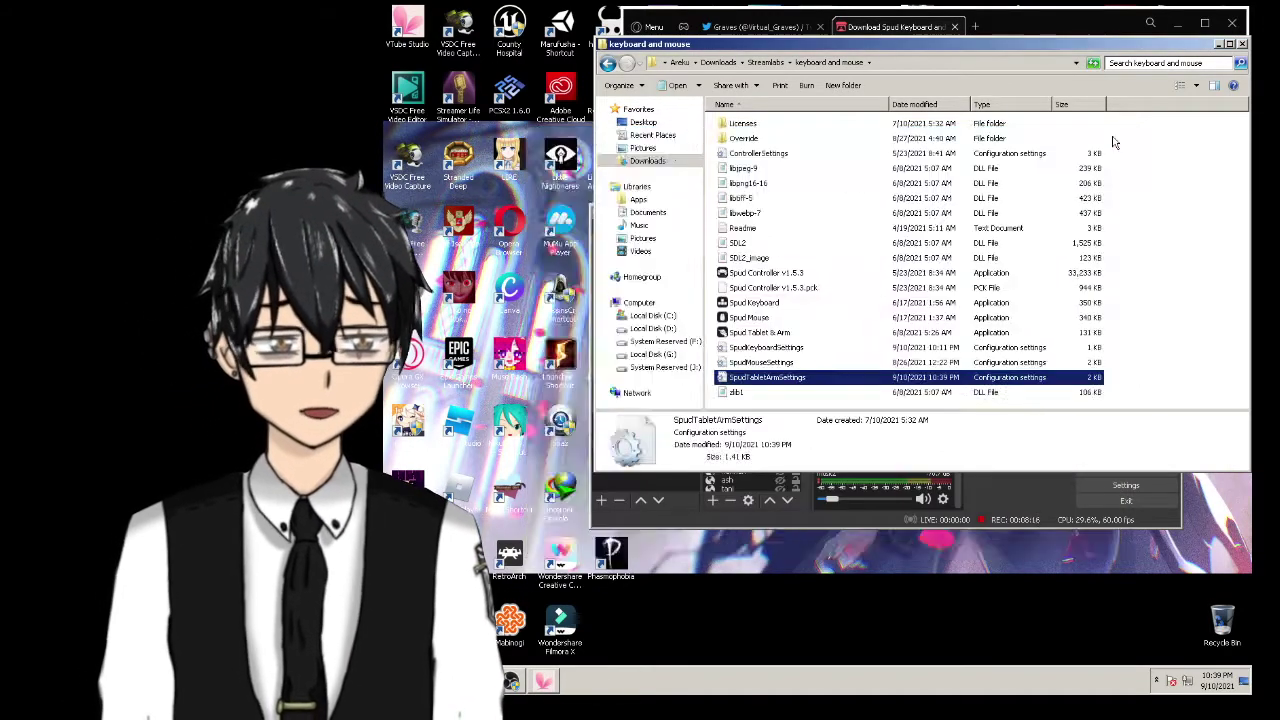
# Check fpsCap in SpudKeyboardSettings, then set fpsCap to 1 in SpudMouseSettings and save it, closing the files and folder
pyautogui.doubleClick(758, 349)
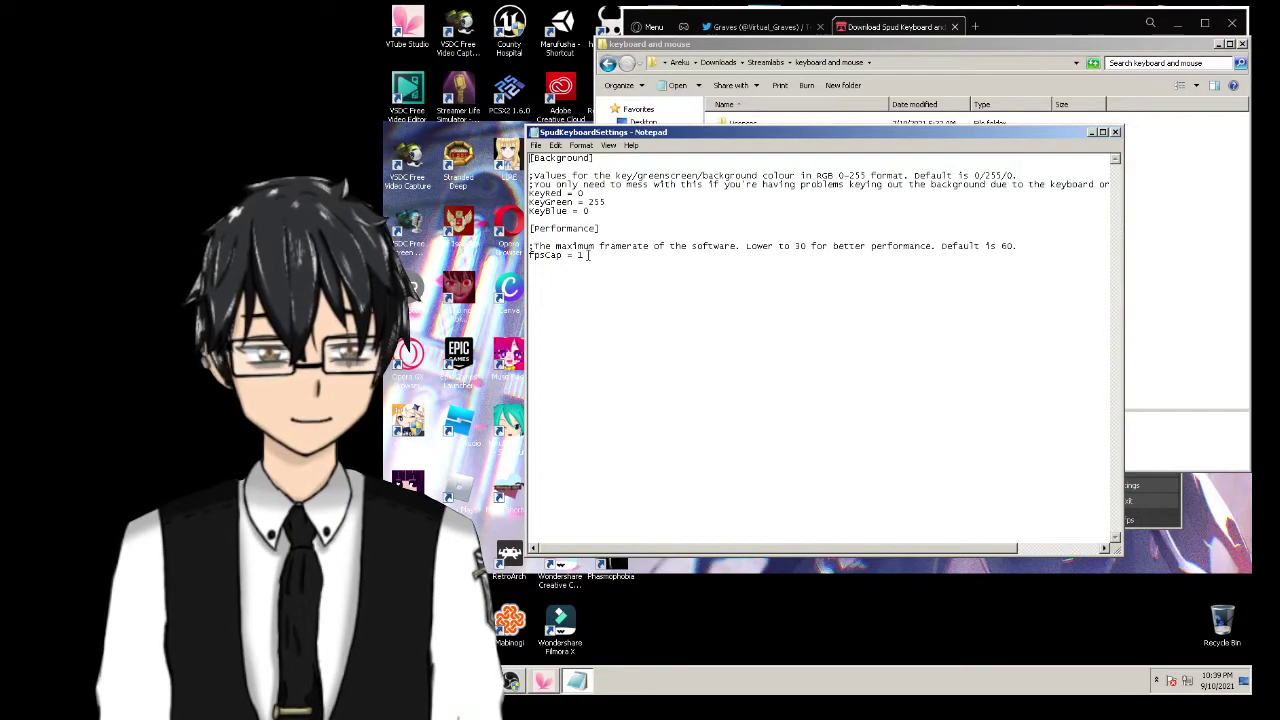
pyautogui.click(1116, 133)
pyautogui.doubleClick(790, 363)
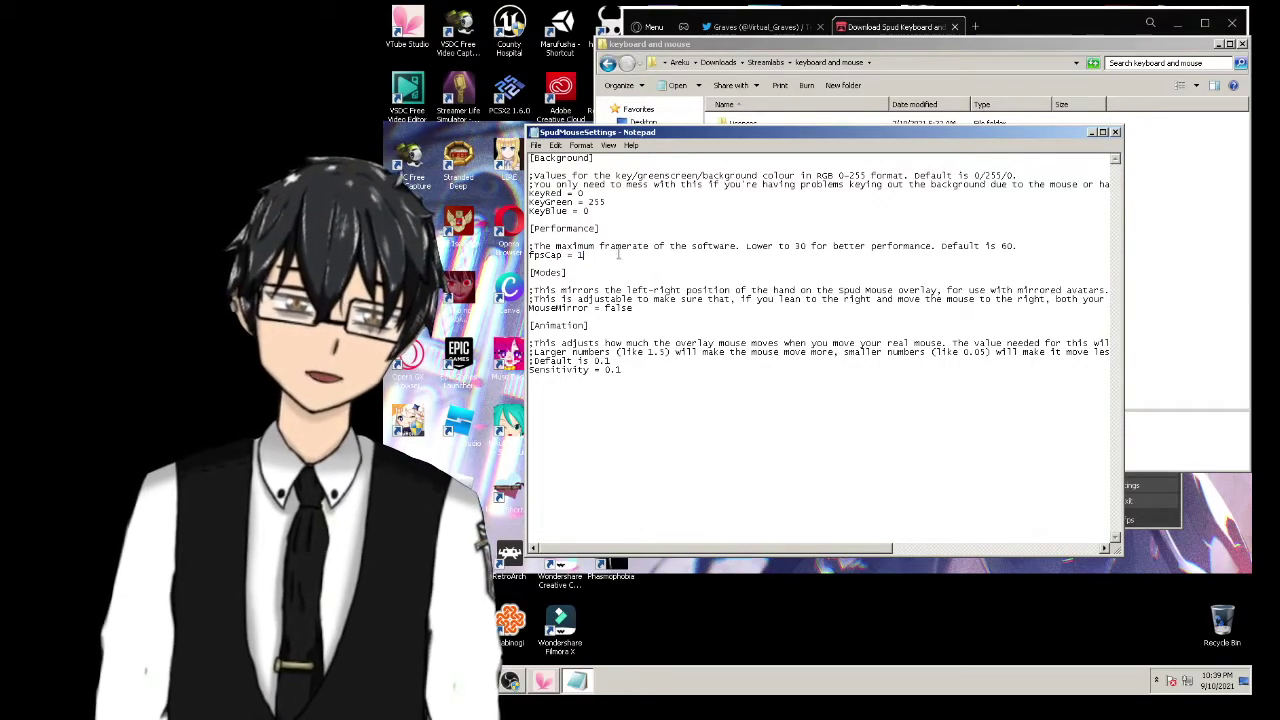
pyautogui.click(1116, 133)
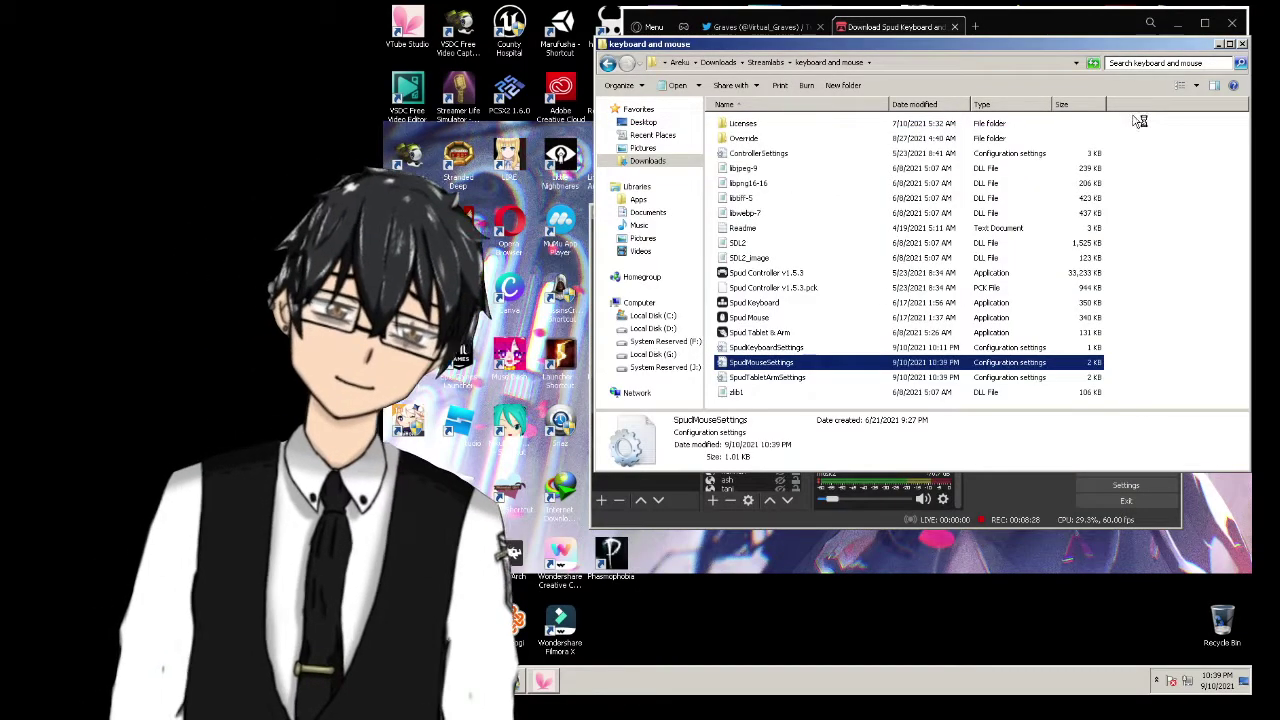
pyautogui.click(1242, 44)
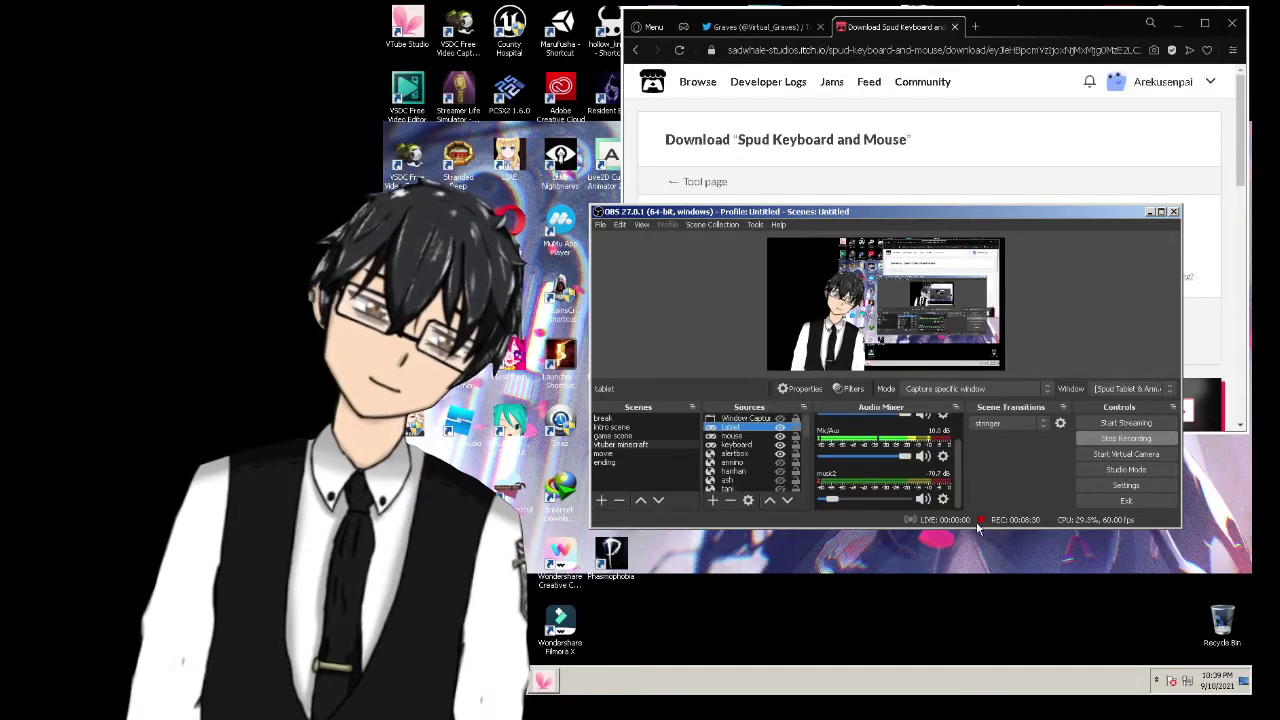
# Examine the running processes in Windows Task Manager sorted by description in reverse order, and close it
pyautogui.rightClick(987, 674)
pyautogui.click(1028, 635)
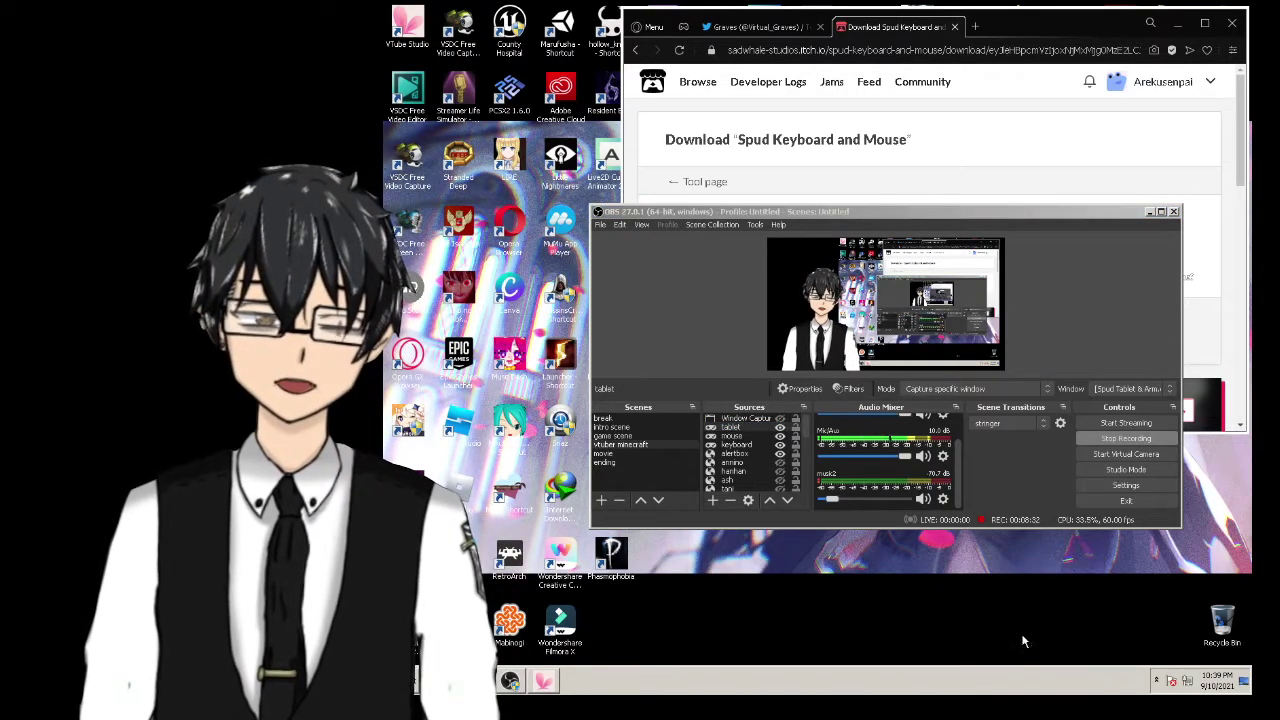
pyautogui.moveTo(1008, 325); pyautogui.dragTo(1020, 189)
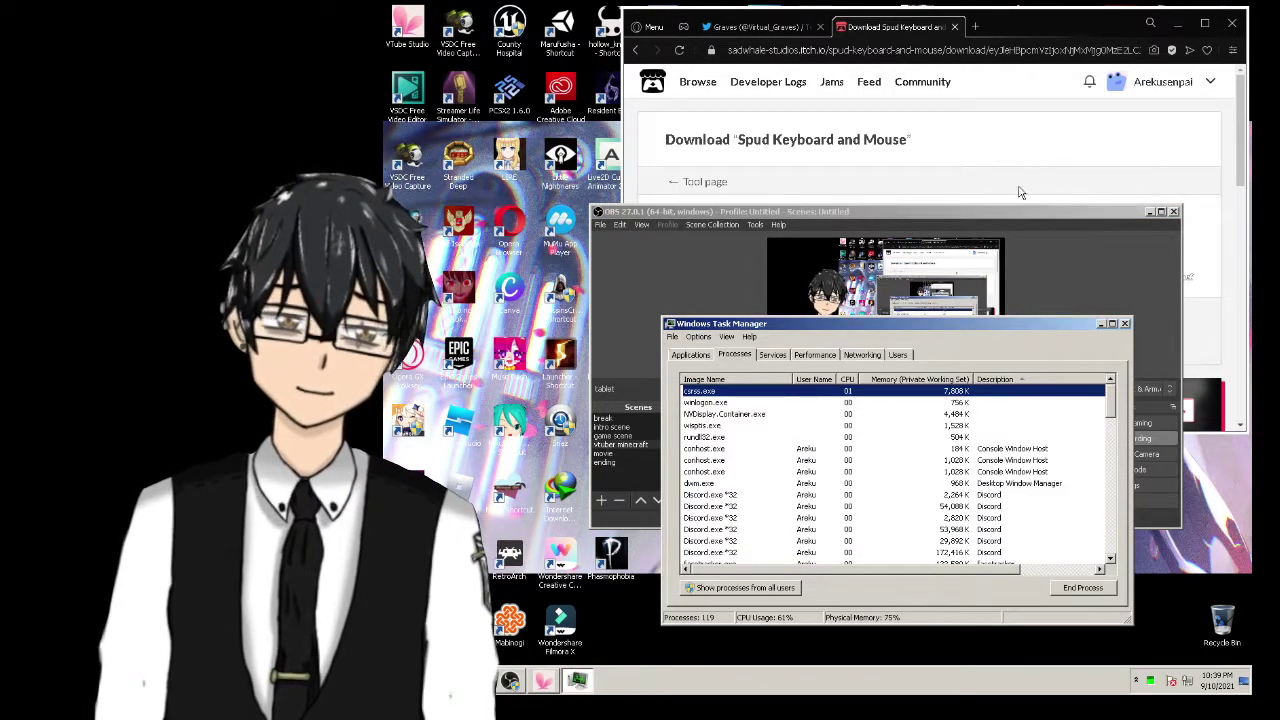
pyautogui.click(1020, 243)
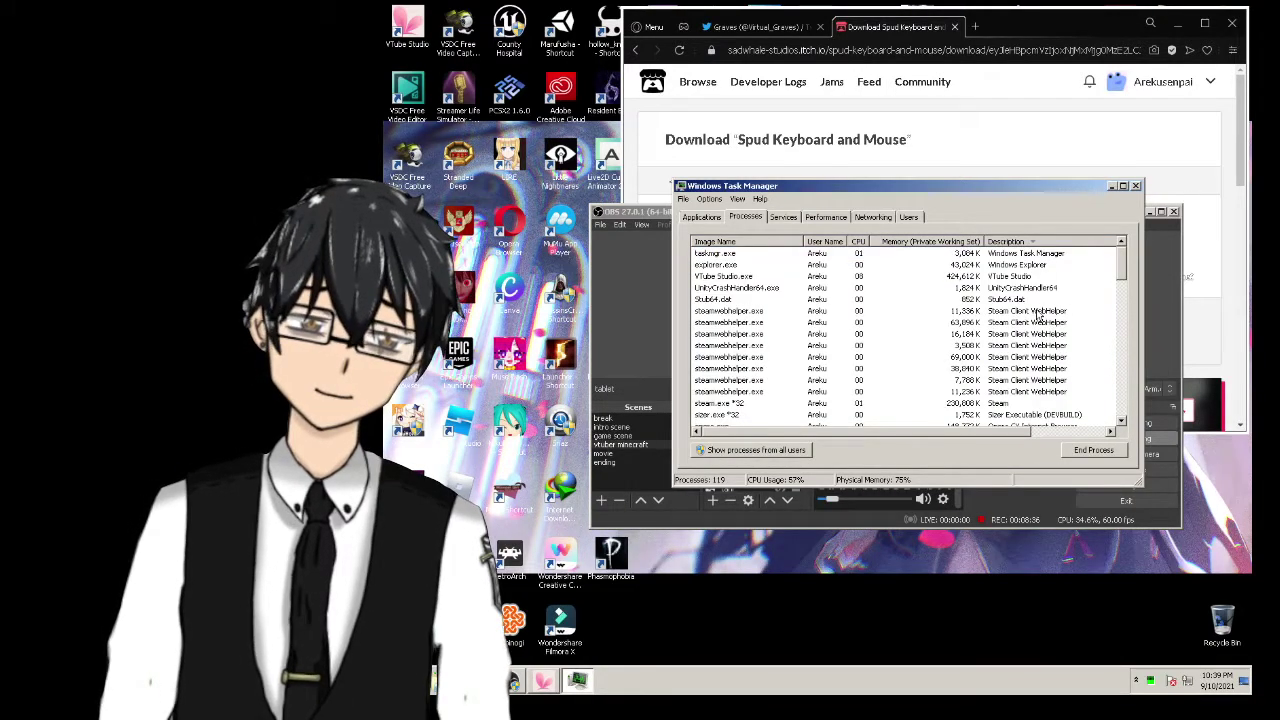
pyautogui.scroll(-1, 1063, 320)
pyautogui.scroll(-5, 1060, 320)
pyautogui.scroll(6, 1057, 328)
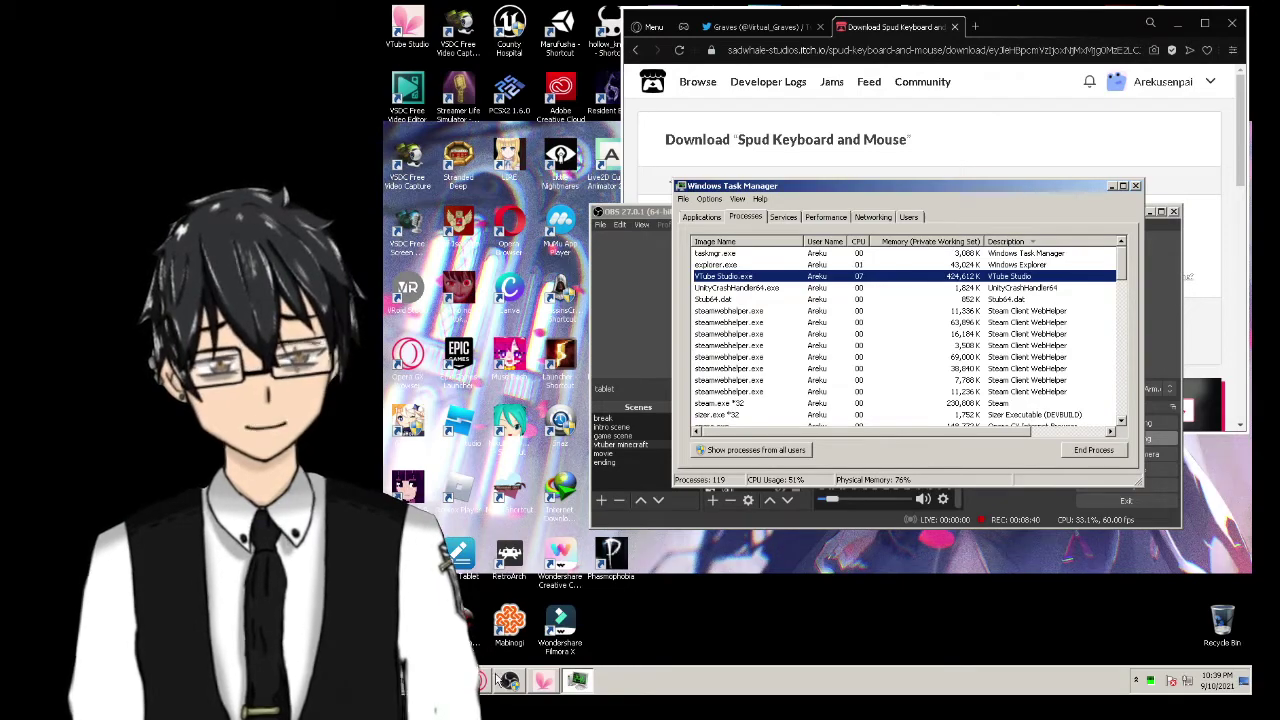
pyautogui.click(1135, 187)
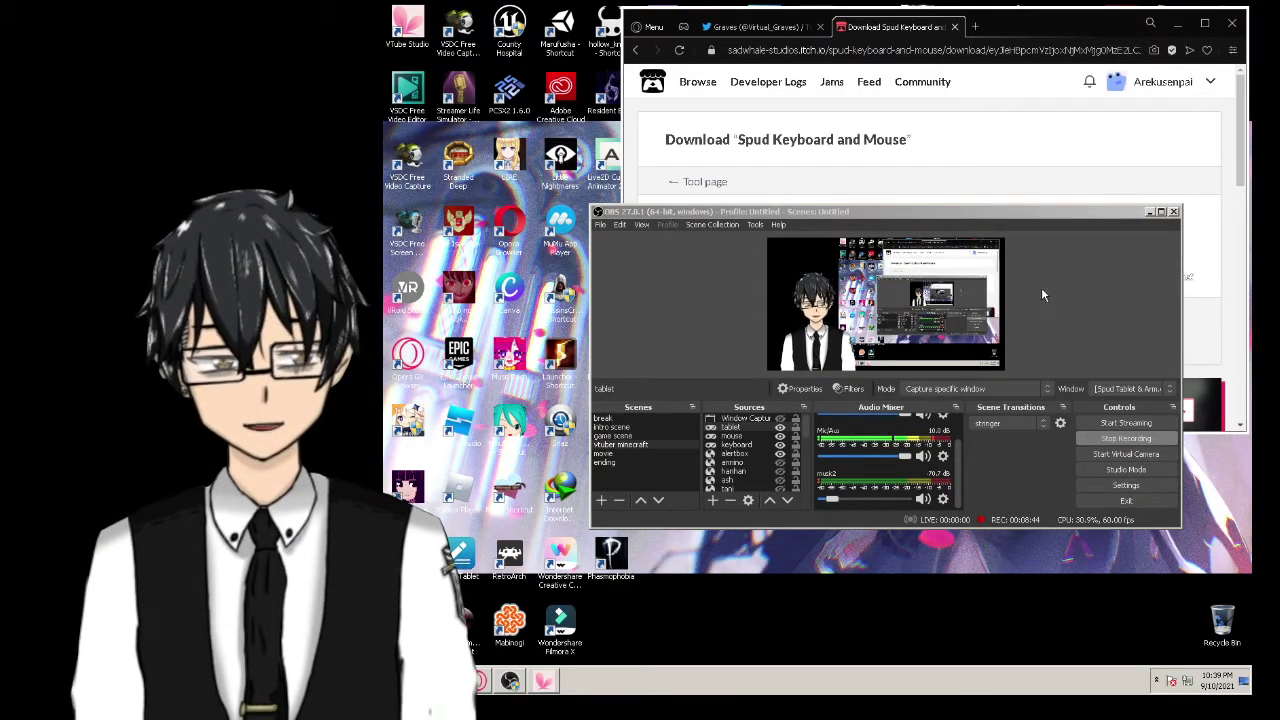
pyautogui.moveTo(958, 464); pyautogui.dragTo(960, 427)
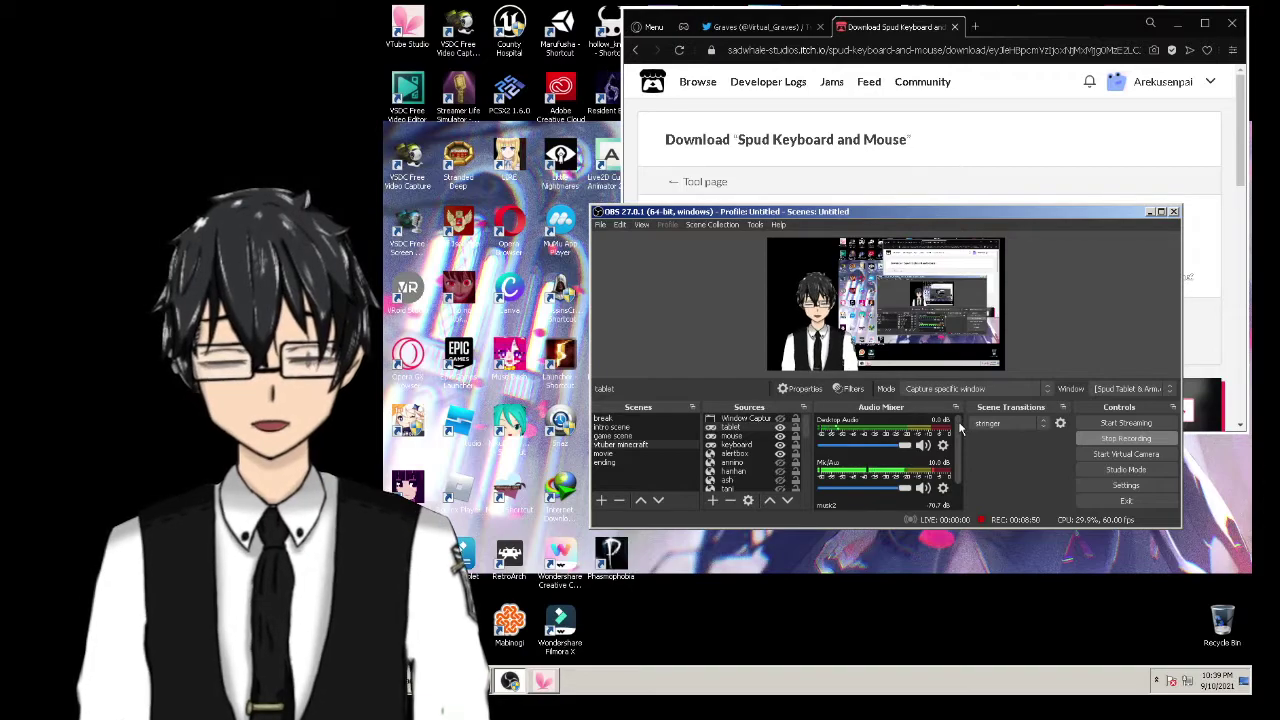
pyautogui.rightClick(1195, 465)
pyautogui.click(1171, 494)
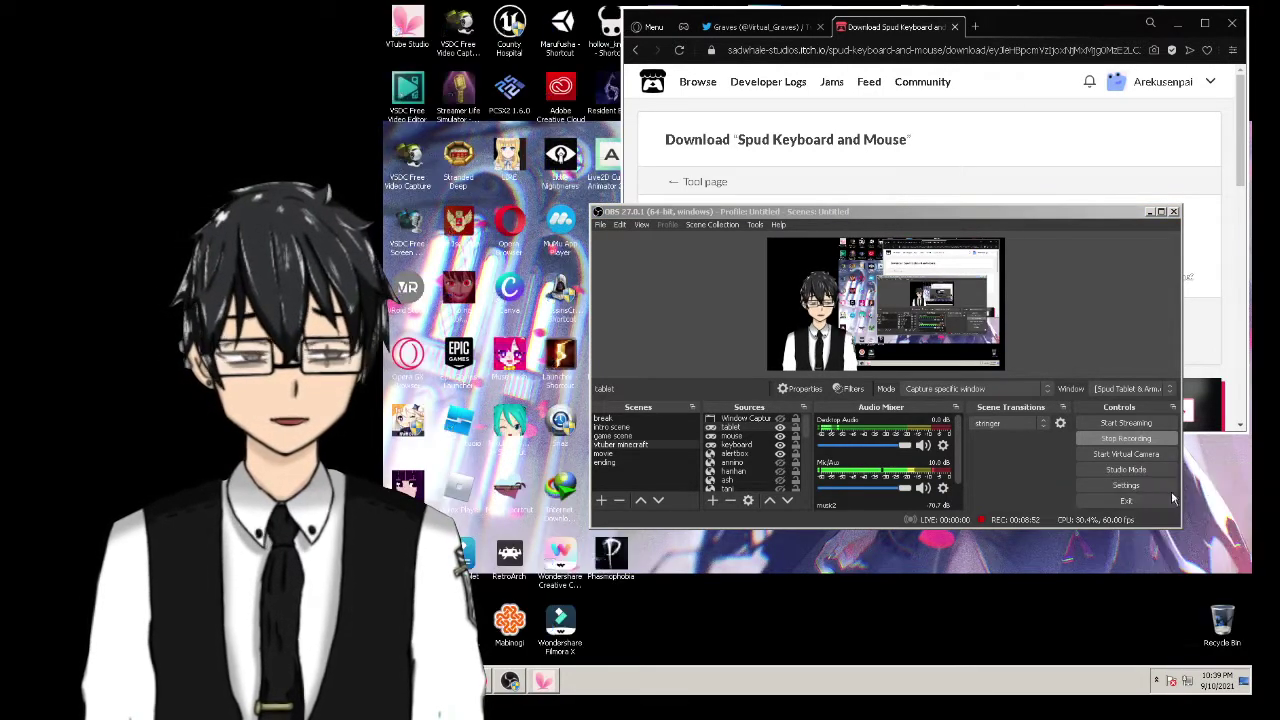
# Hide the Display Capture source in the vtuber minecraft scene
pyautogui.click(800, 429)
pyautogui.scroll(-3, 790, 470)
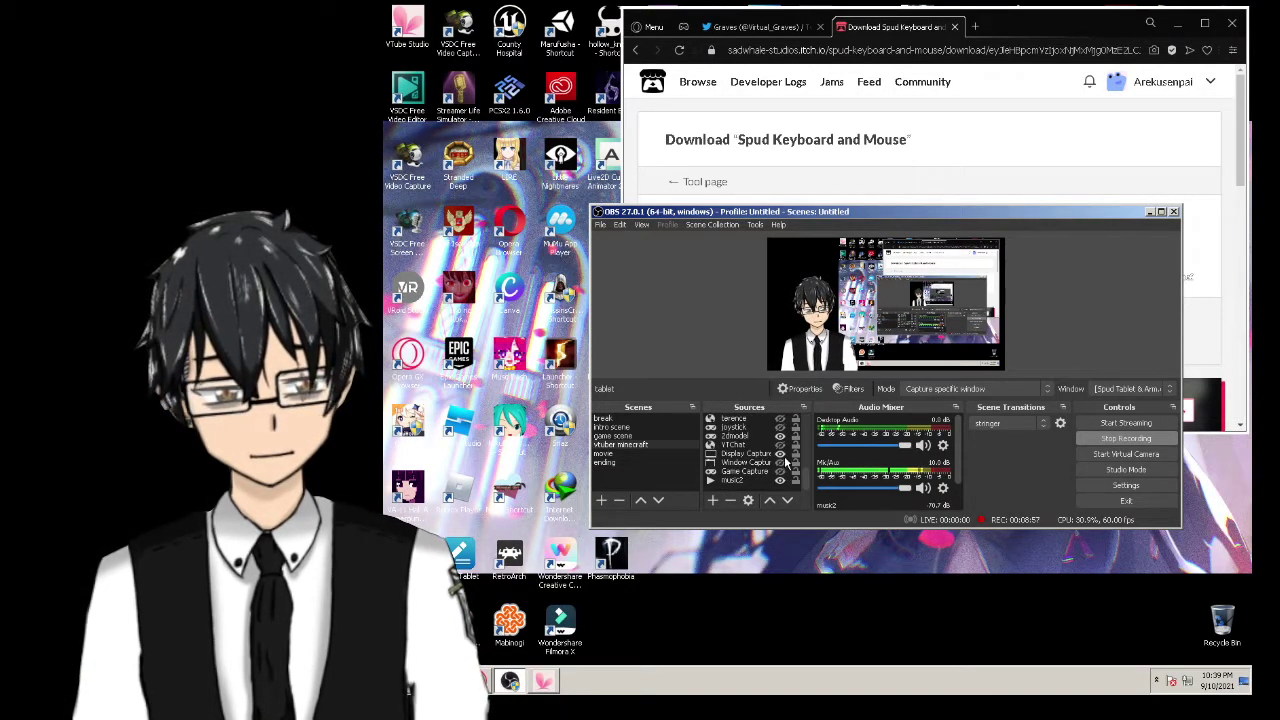
pyautogui.click(781, 455)
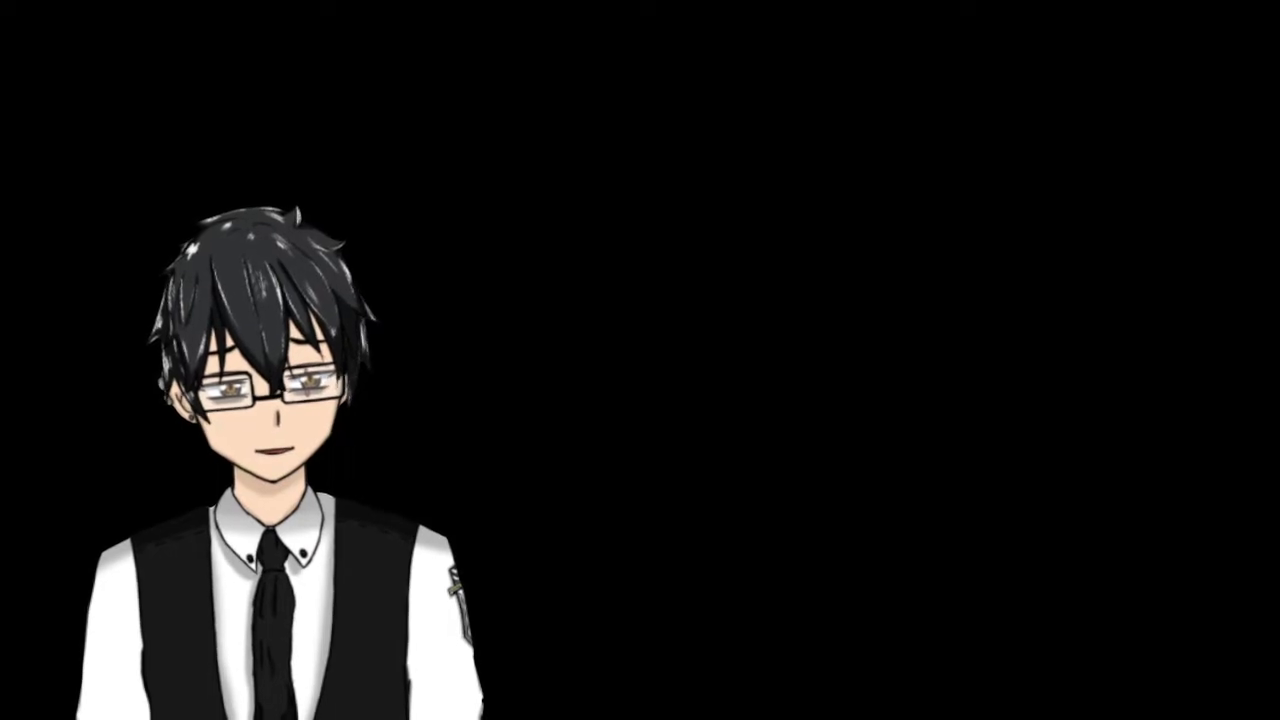